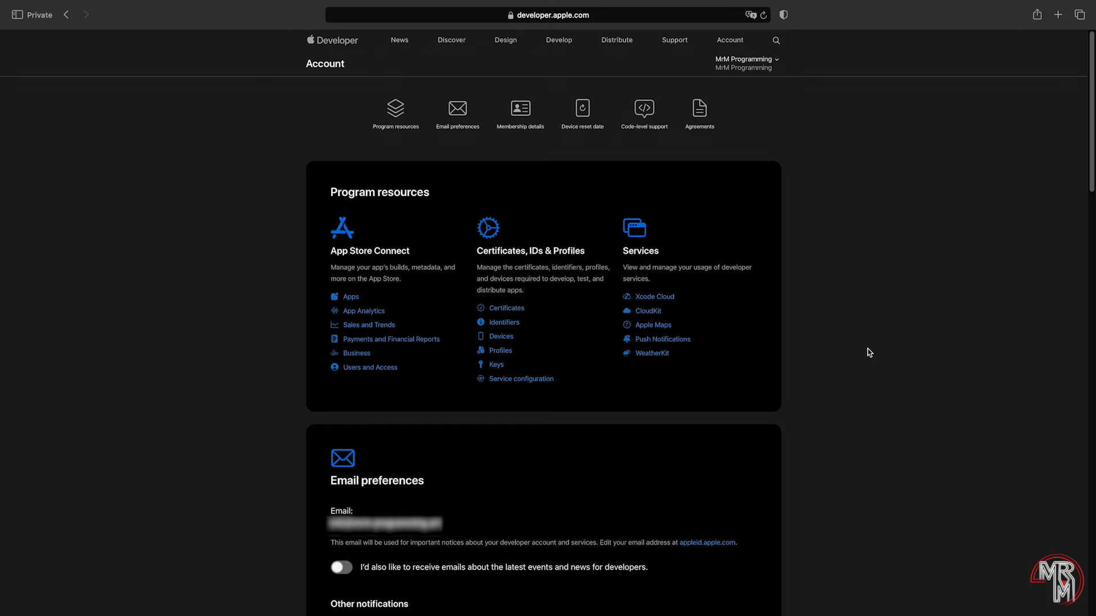
# Find Xcode in the App Store and start its download, leaving the store window minimized.
pyautogui.press('super+space')
pyautogui.write('apps')
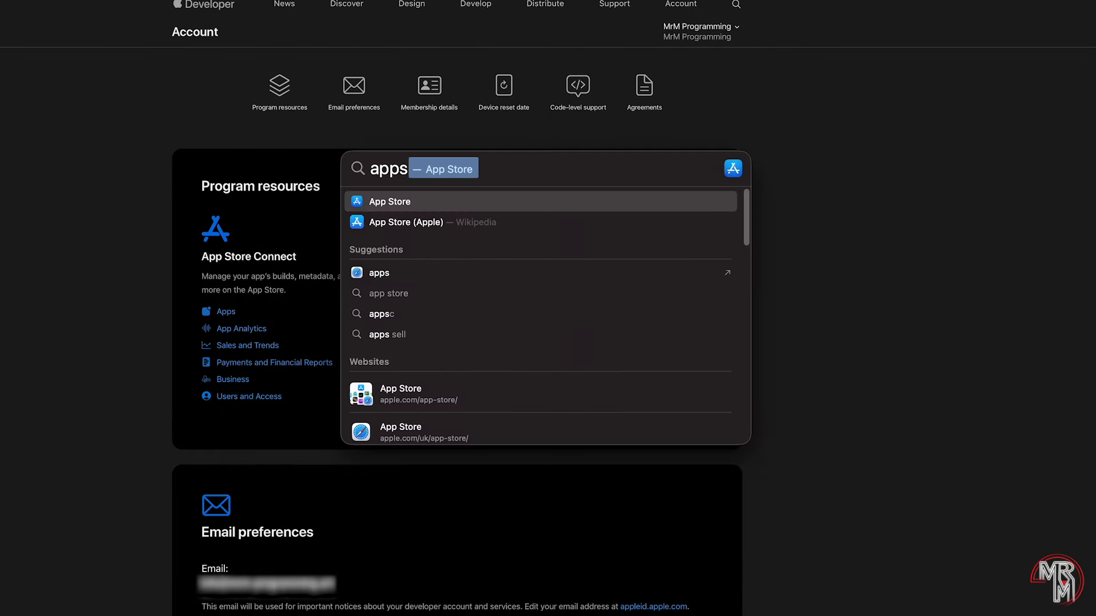
pyautogui.press('Return')
pyautogui.click(222, 124)
pyautogui.write('xcode')
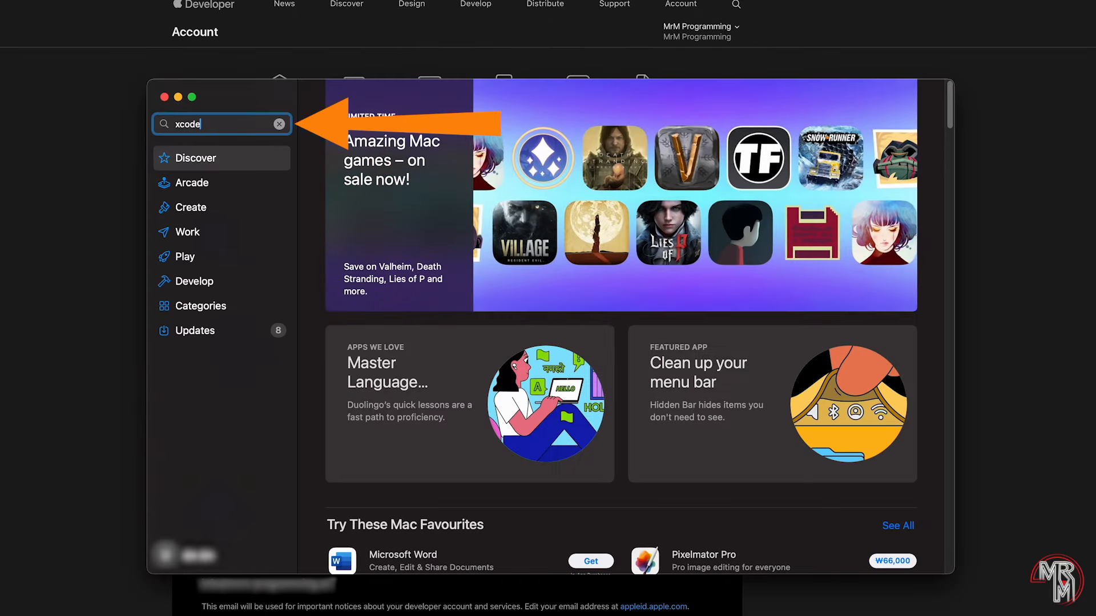
pyautogui.press('Return')
pyautogui.click(584, 229)
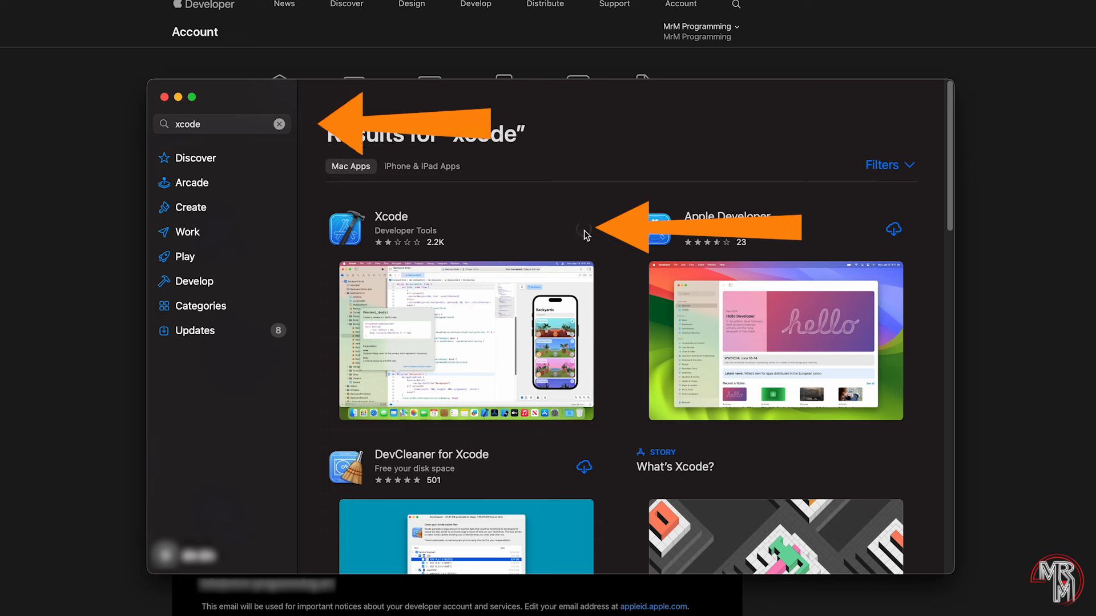
pyautogui.click(426, 230)
pyautogui.click(179, 97)
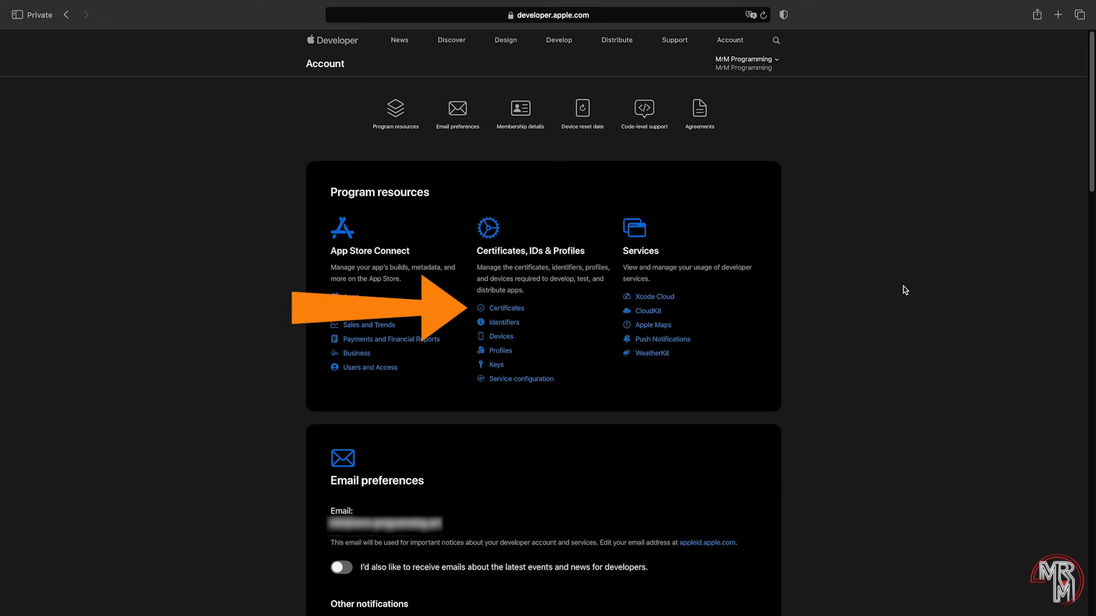
# Start a new certificate of type Apple Distribution in the developer account and continue to the signing request upload.
pyautogui.click(515, 309)
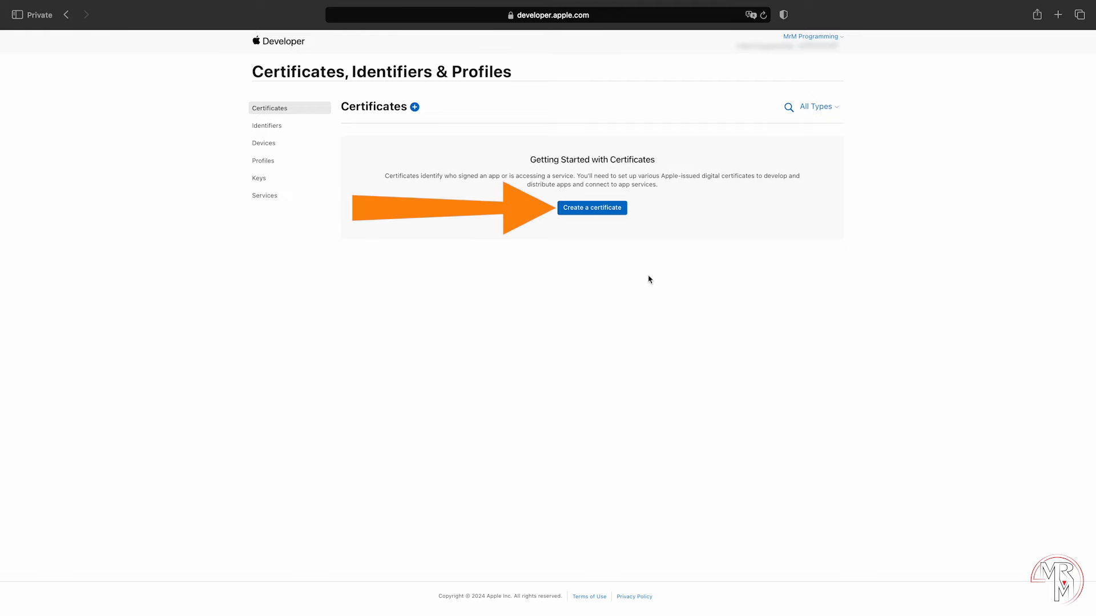
pyautogui.click(608, 212)
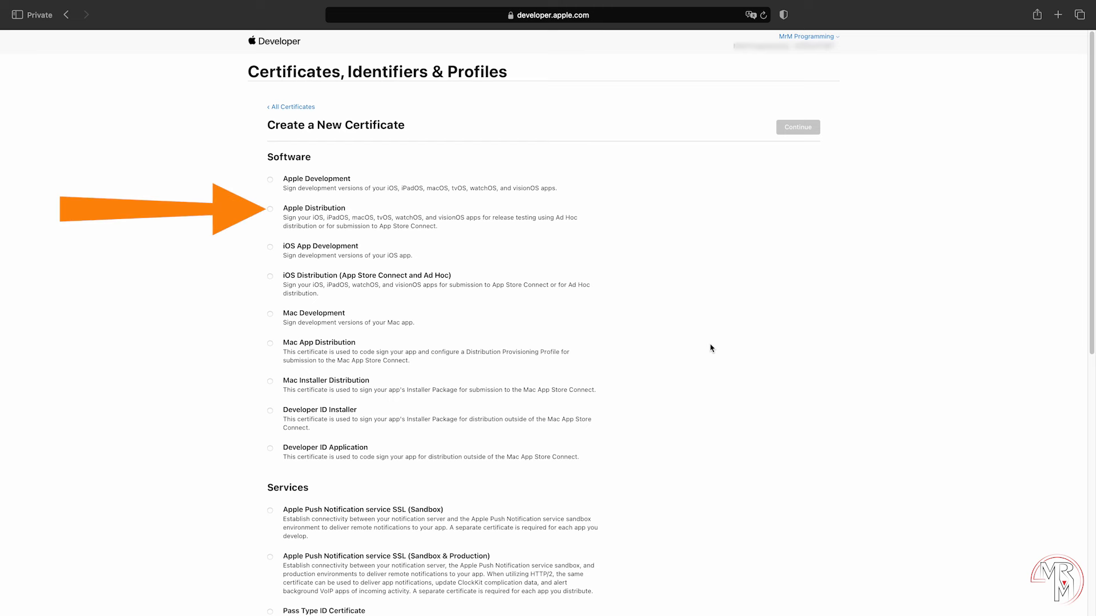
pyautogui.click(331, 214)
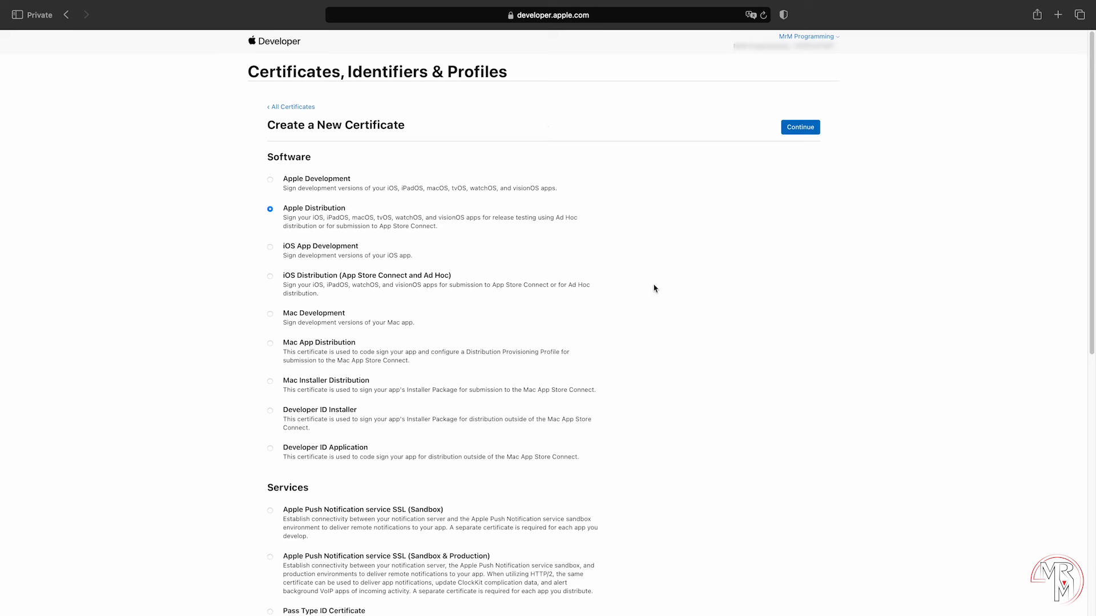
pyautogui.click(798, 127)
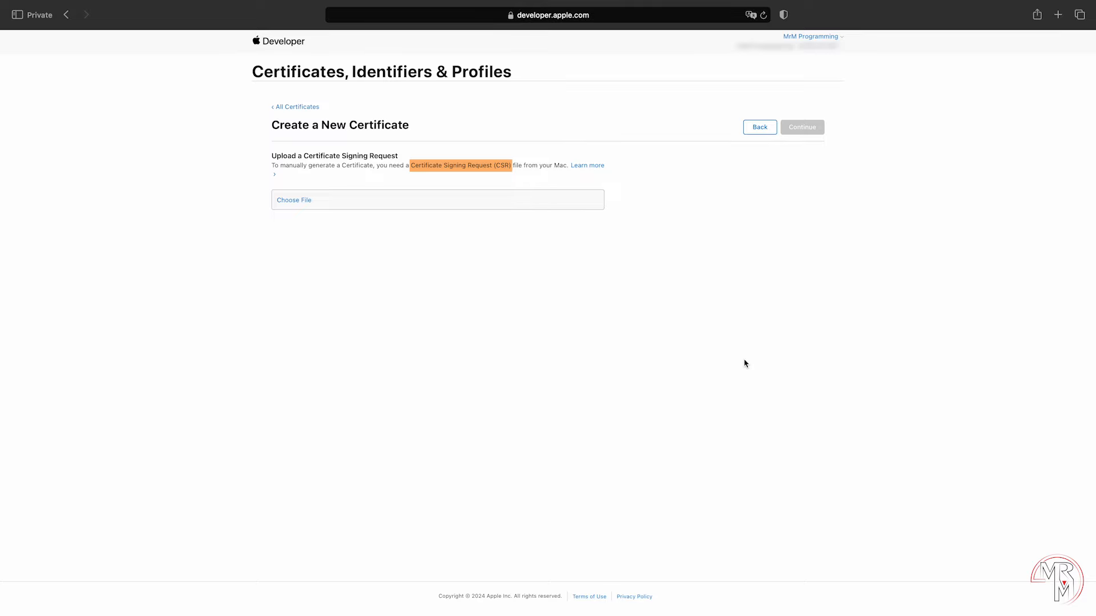
# Switch to Keychain Access and start a certificate request from a certificate authority with Certificate Assistant.
pyautogui.press('super+space')
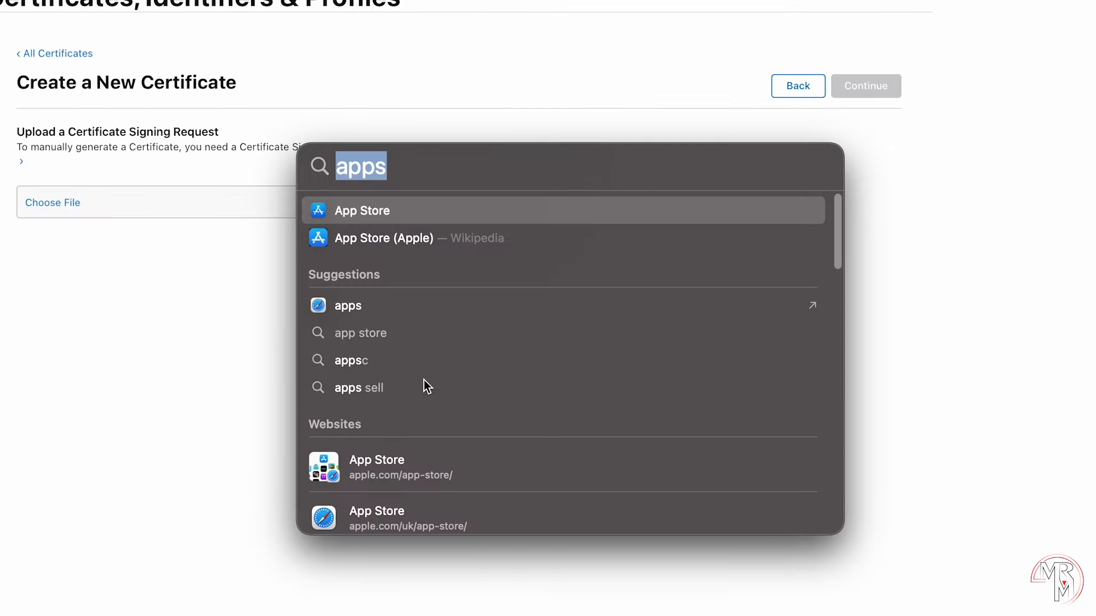
pyautogui.write('keychain Access')
pyautogui.press('Return')
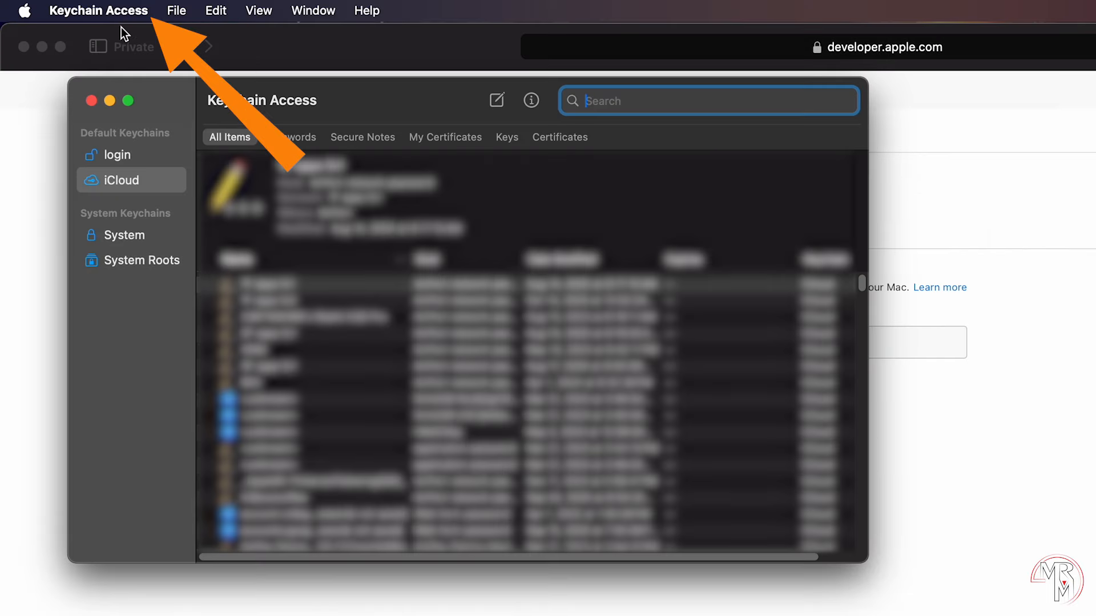
pyautogui.click(118, 12)
pyautogui.moveTo(144, 101)
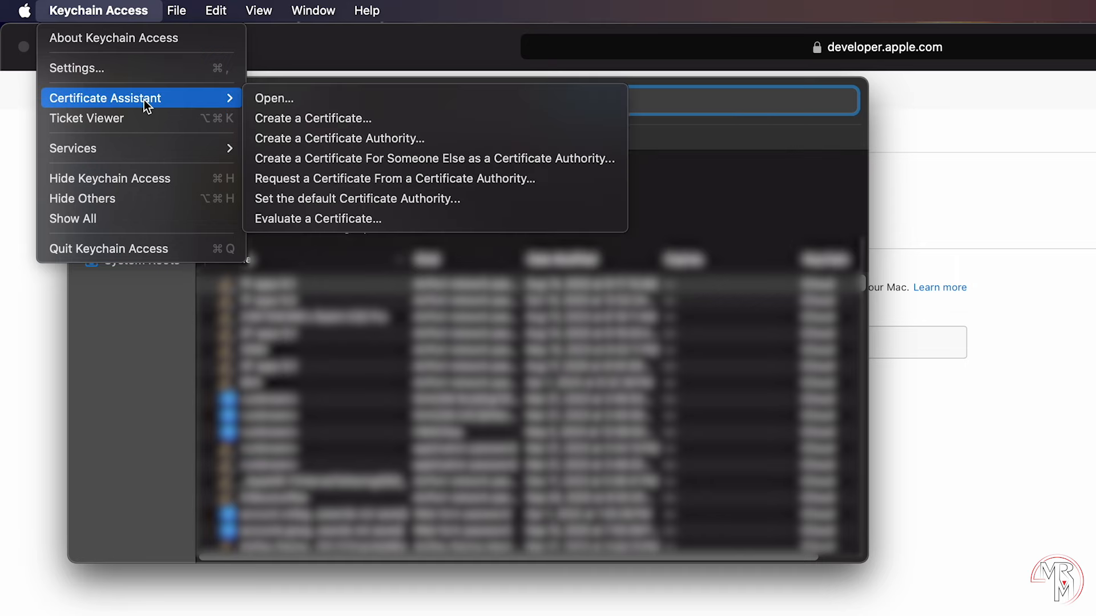
pyautogui.click(568, 180)
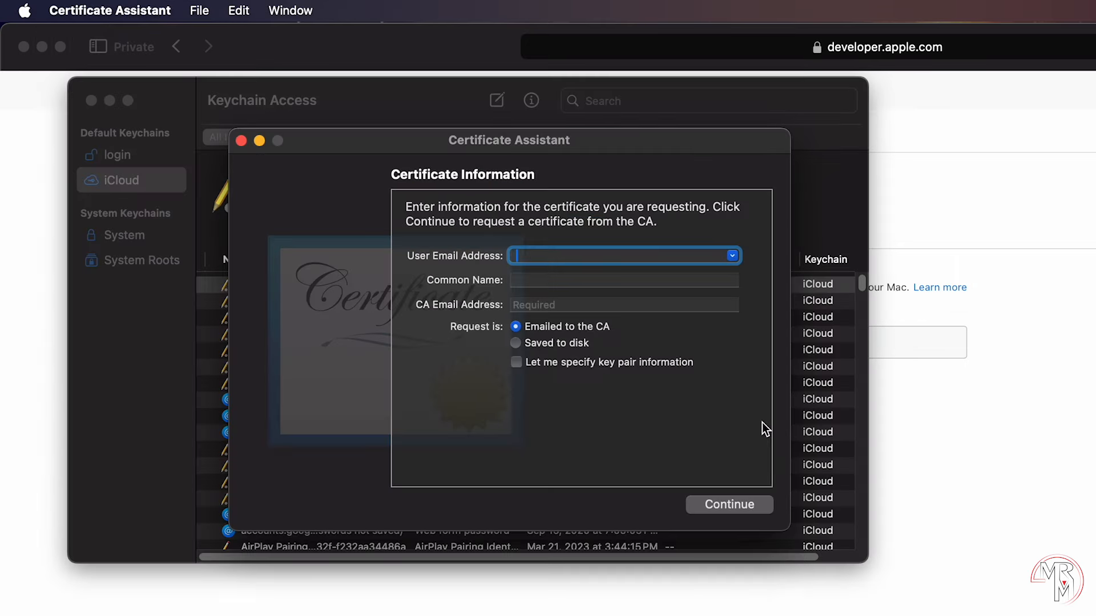
# Fill in the user's e-mail and common name "mrm programming", and save the request to disk as CertificateSigningRequest on the Desktop.
pyautogui.write('...')
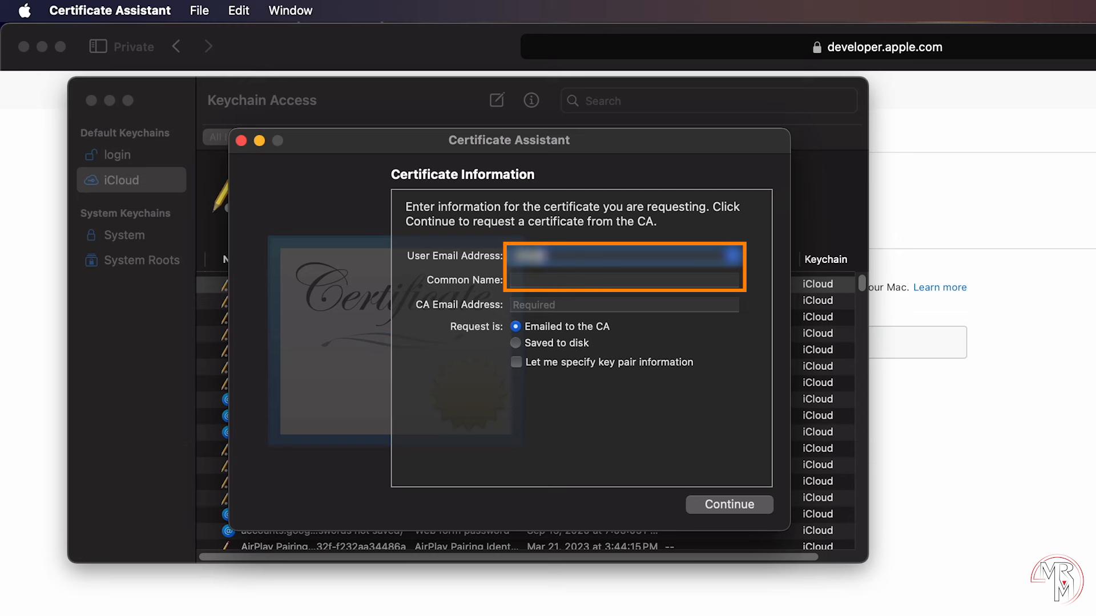
pyautogui.write('...')
pyautogui.press('Tab')
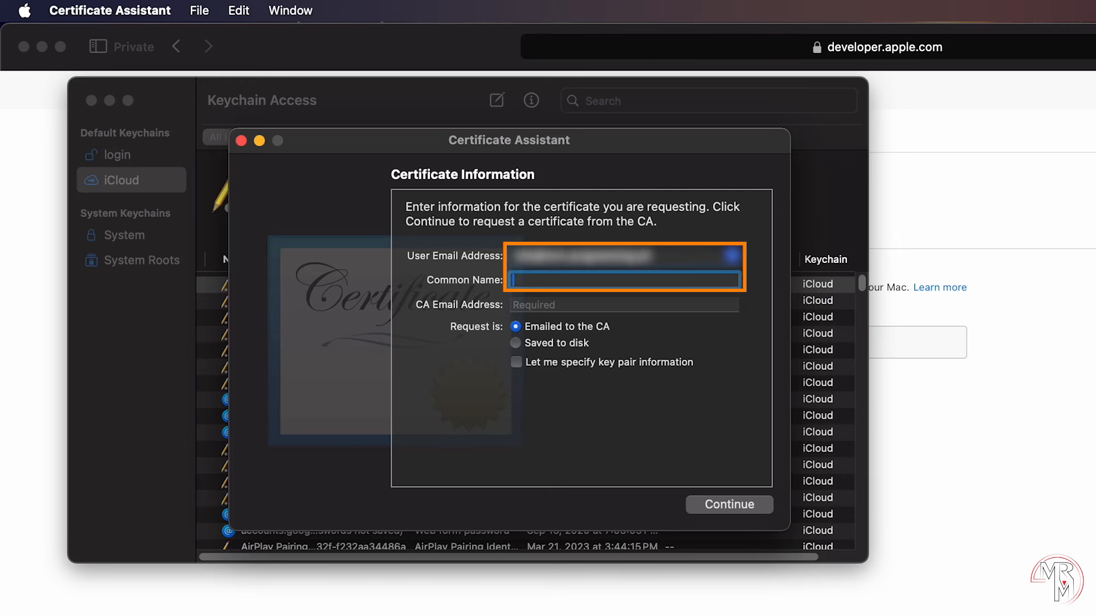
pyautogui.write('mrm programming')
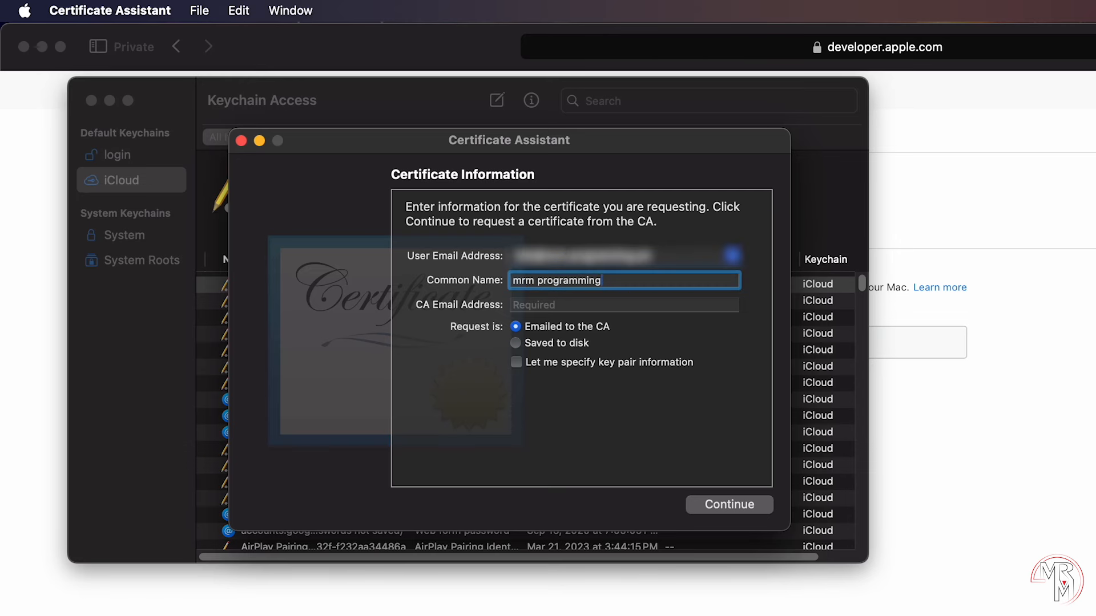
pyautogui.click(556, 344)
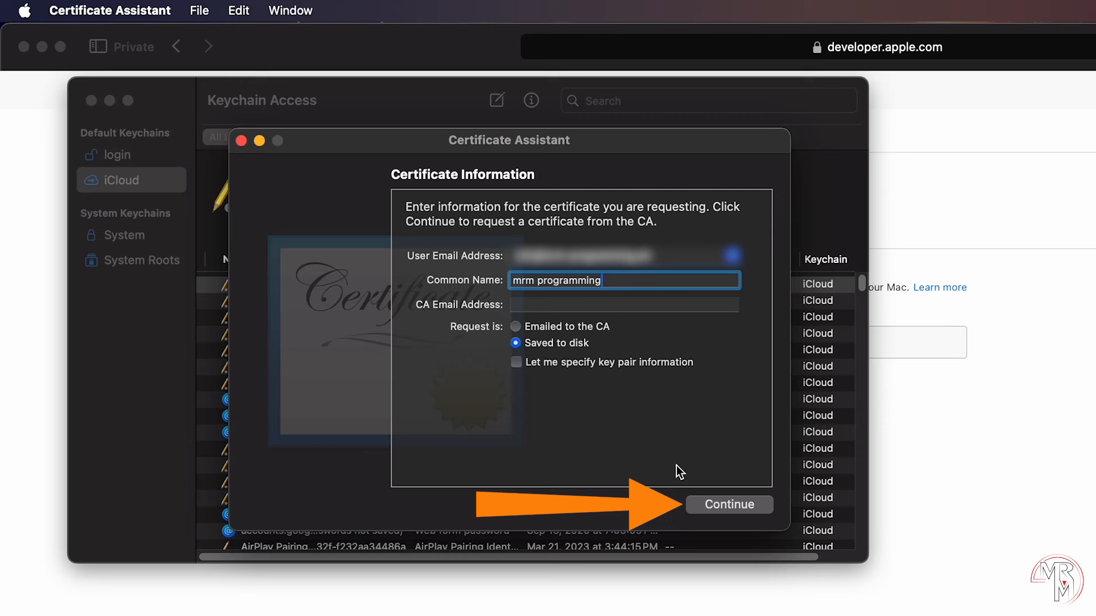
pyautogui.click(730, 504)
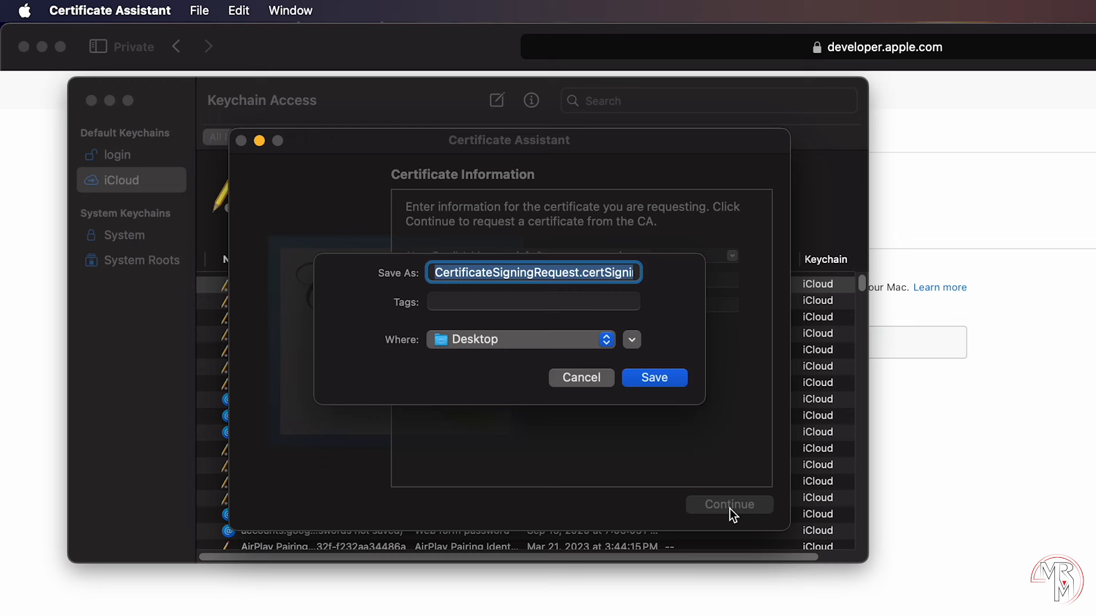
pyautogui.click(660, 378)
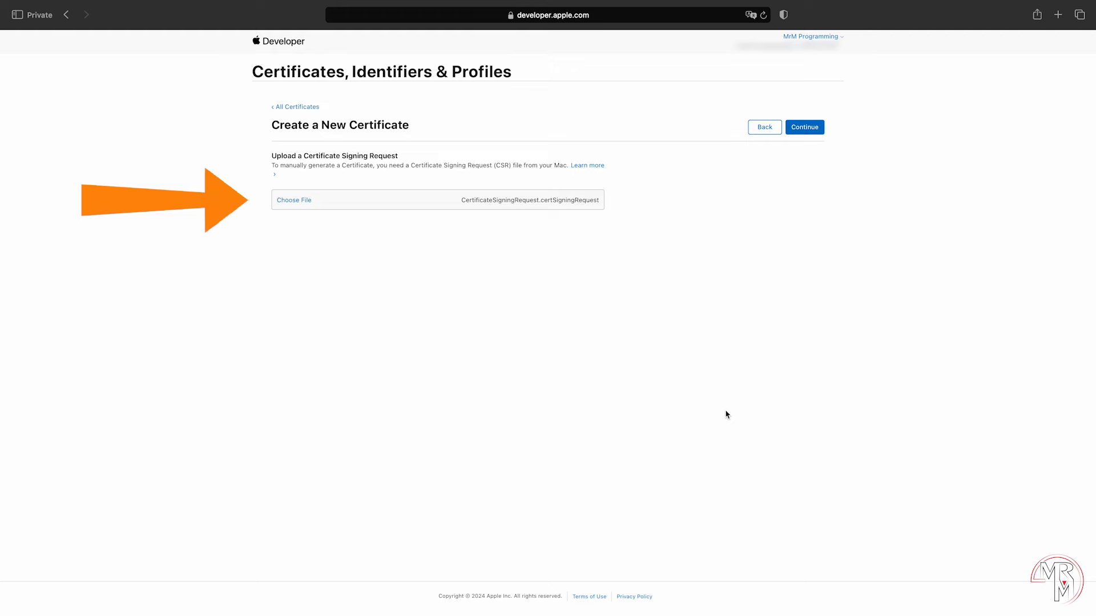
# Generate the certificate from the chosen signing request file and save it as distribution.cer on the Desktop.
pyautogui.click(811, 135)
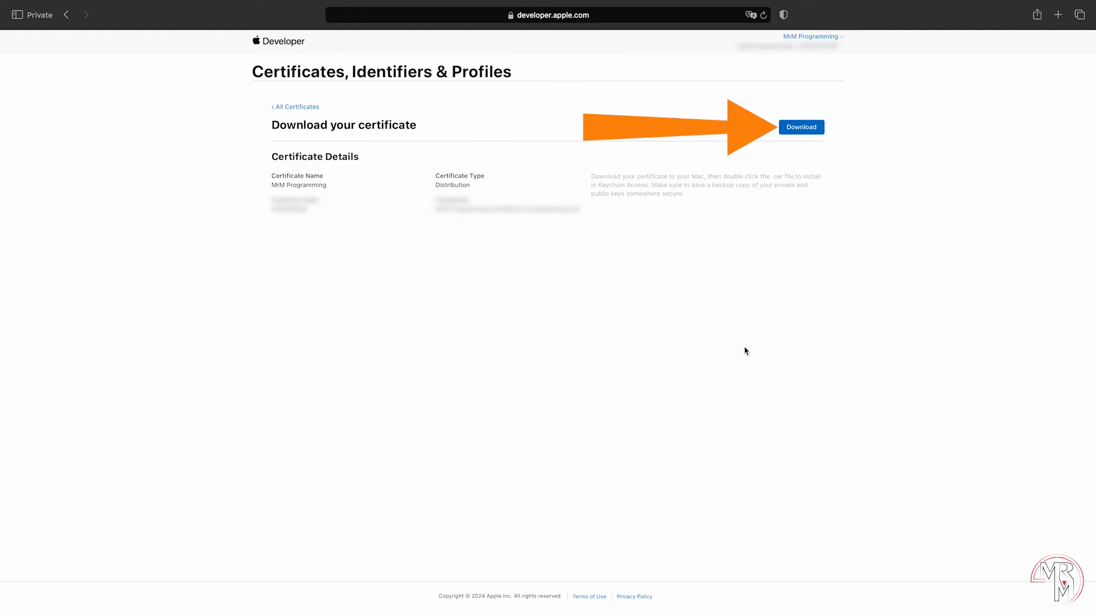
pyautogui.click(808, 137)
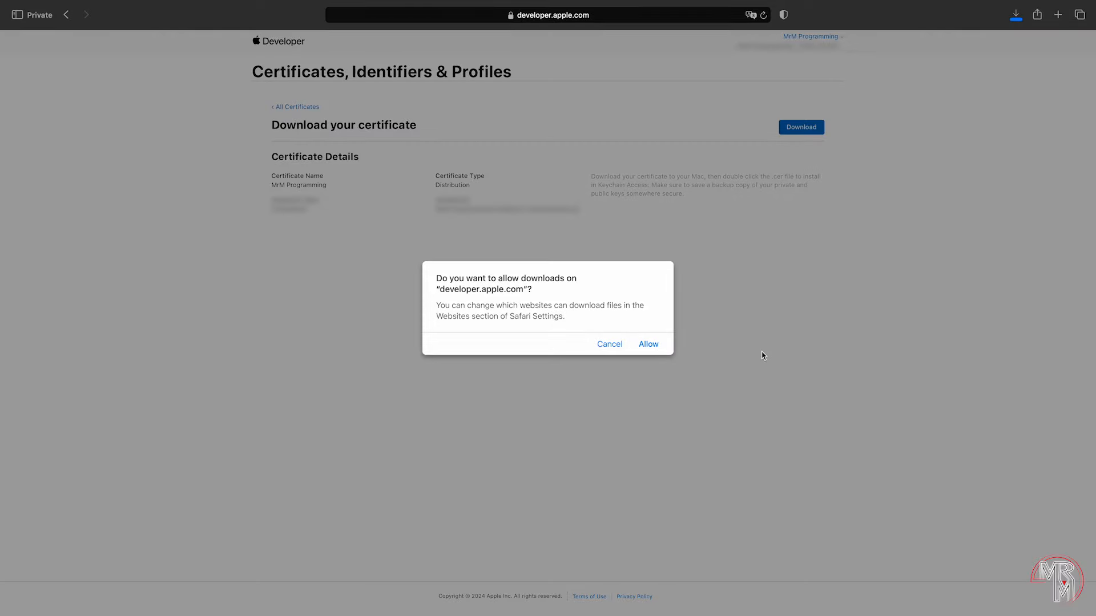
pyautogui.click(653, 345)
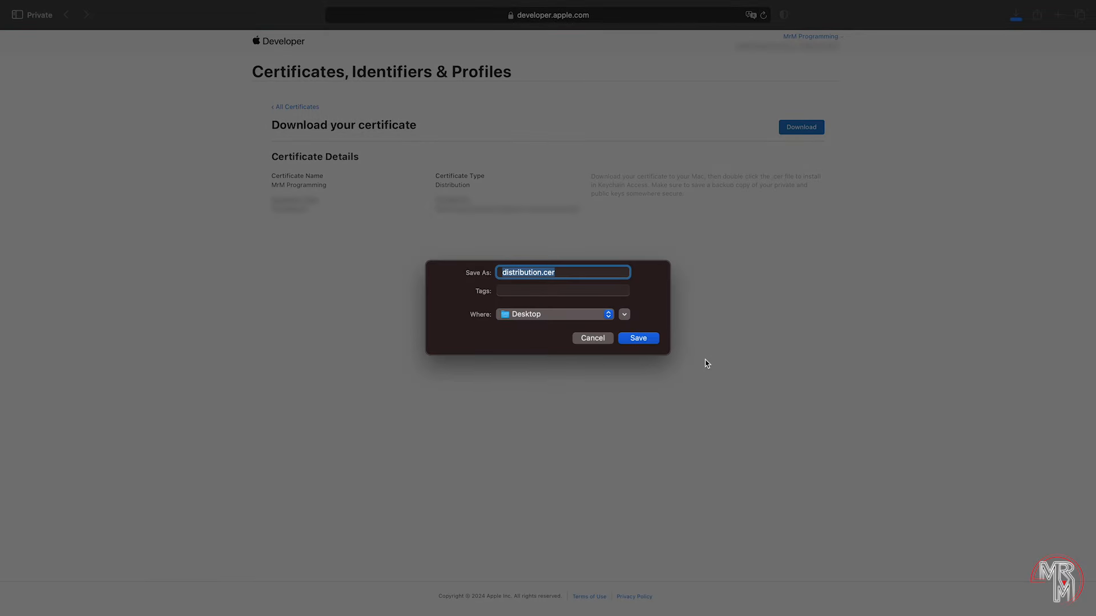
pyautogui.click(648, 341)
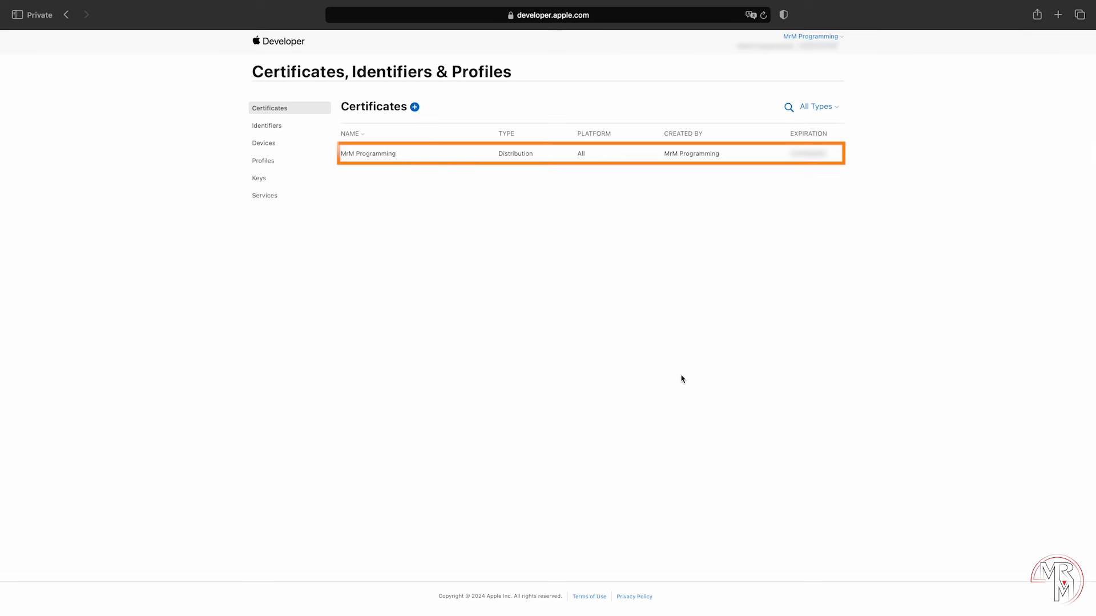
pyautogui.click(507, 158)
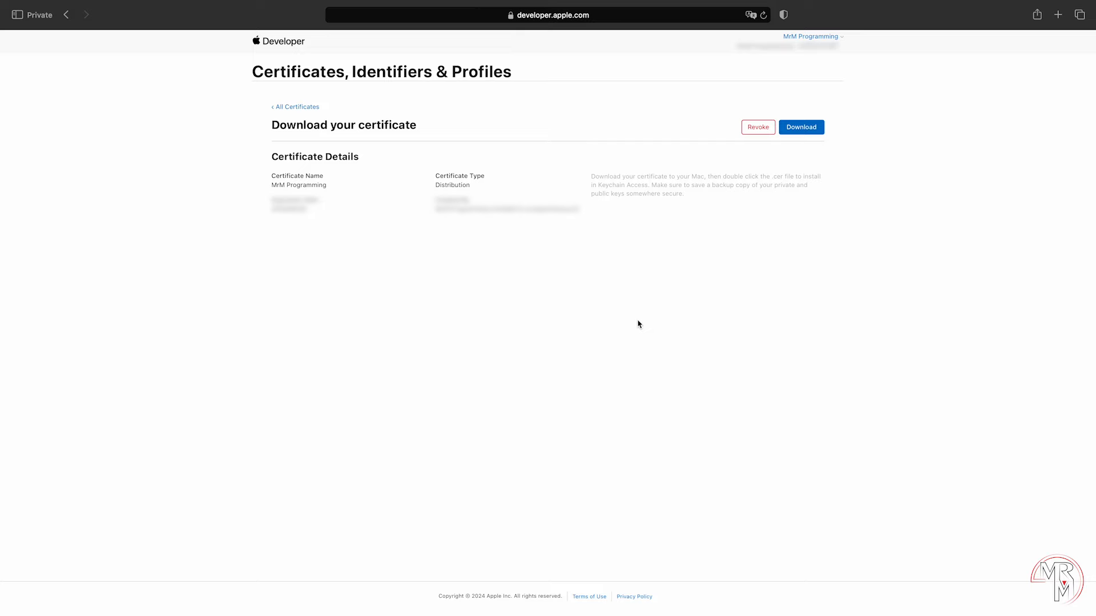
pyautogui.click(297, 107)
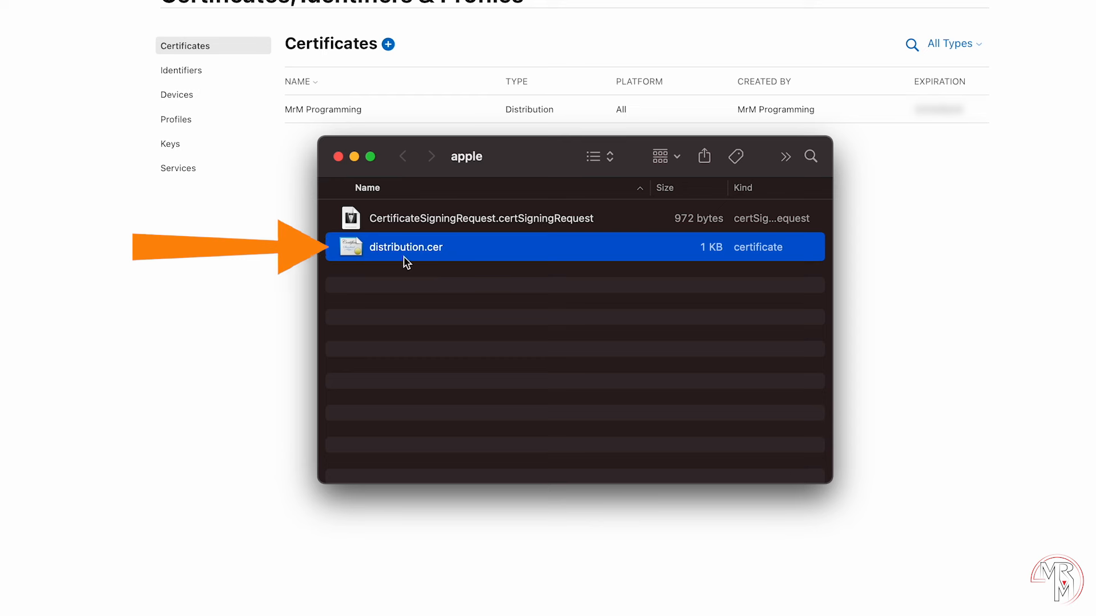
# Add the certificate from distribution.cer to the login keychain.
pyautogui.doubleClick(443, 248)
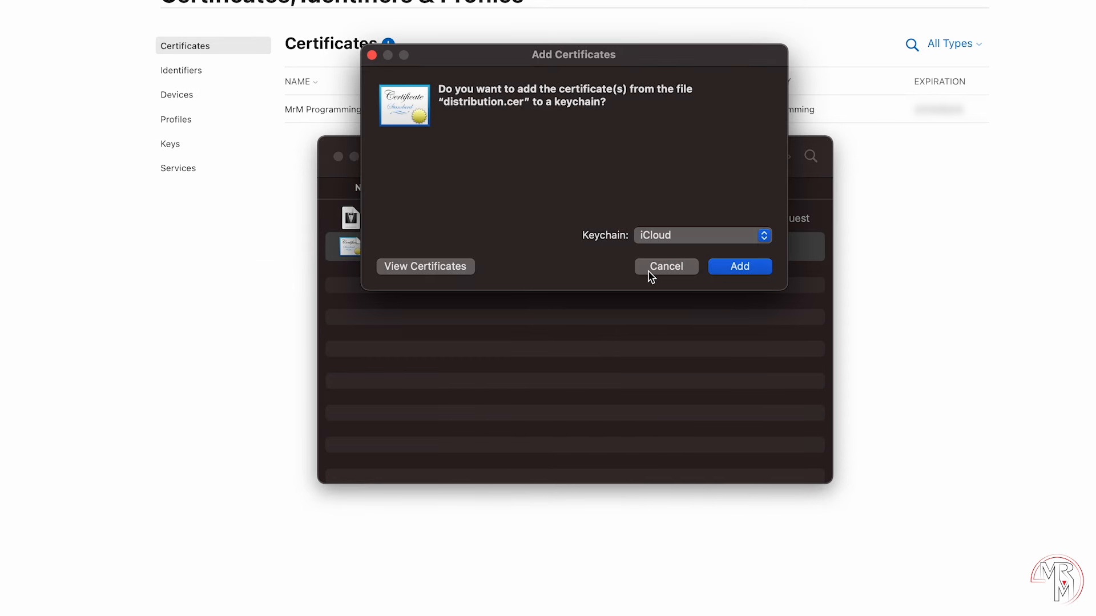
pyautogui.click(667, 237)
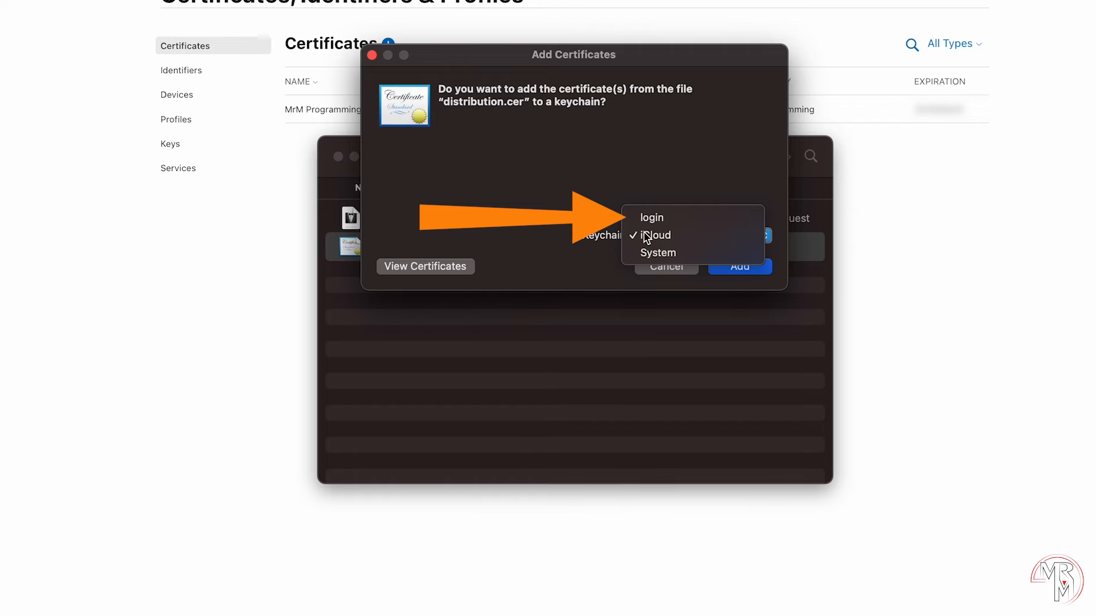
pyautogui.click(690, 221)
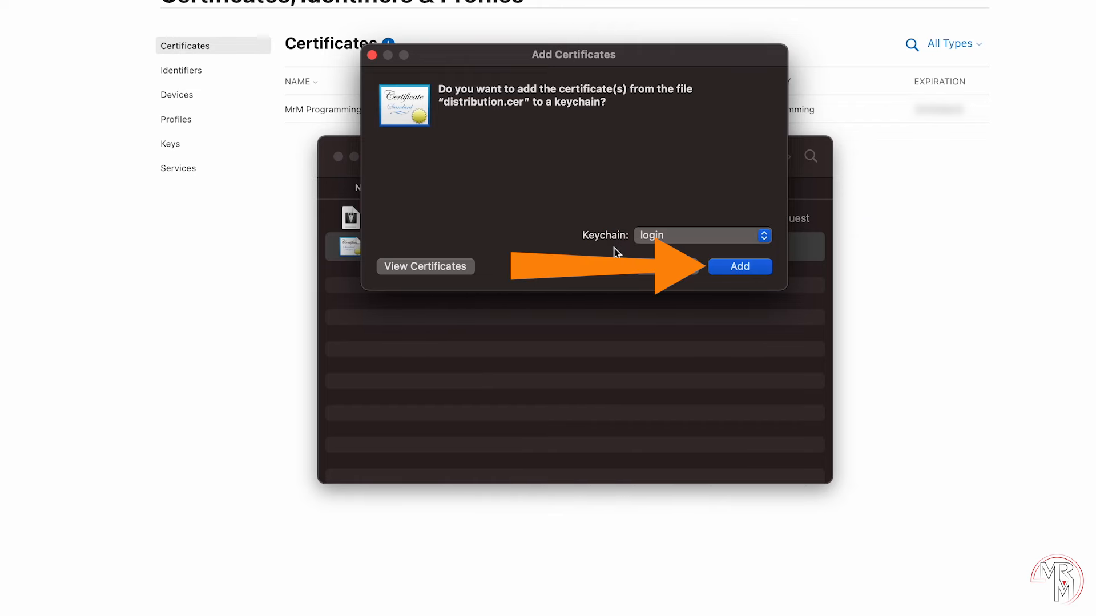
pyautogui.click(739, 266)
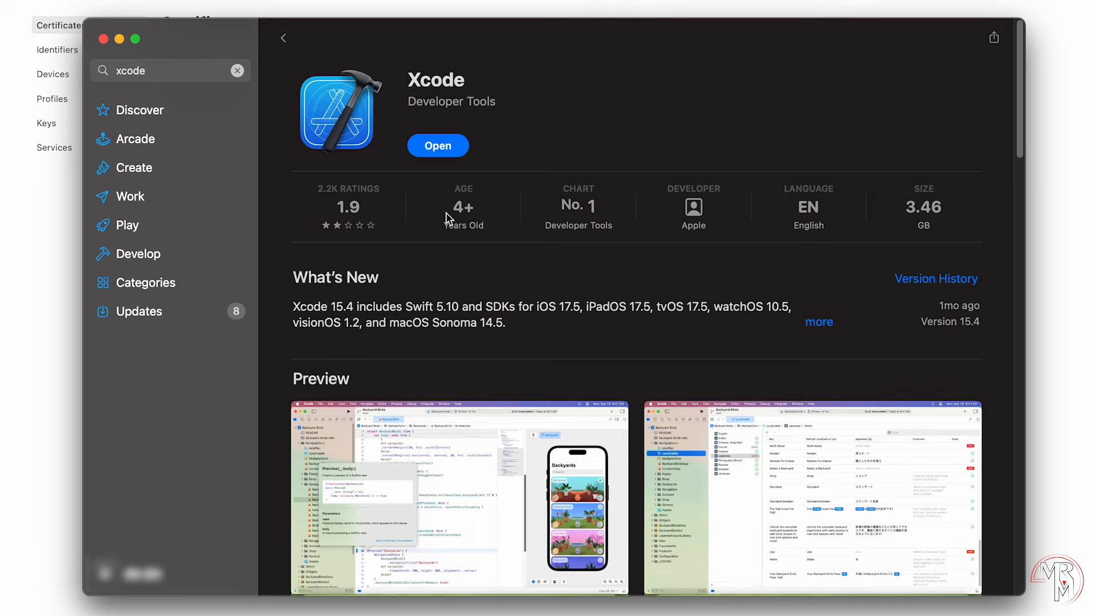
# Launch Xcode, accept its license agreement, and download and install the iOS 17.5 platform.
pyautogui.click(438, 147)
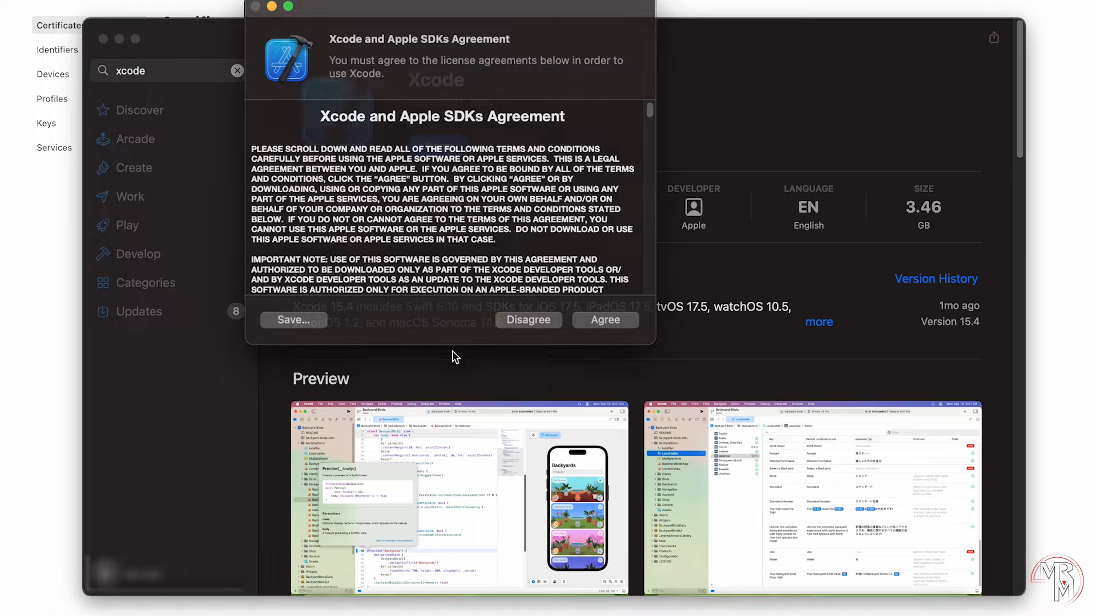
pyautogui.click(599, 319)
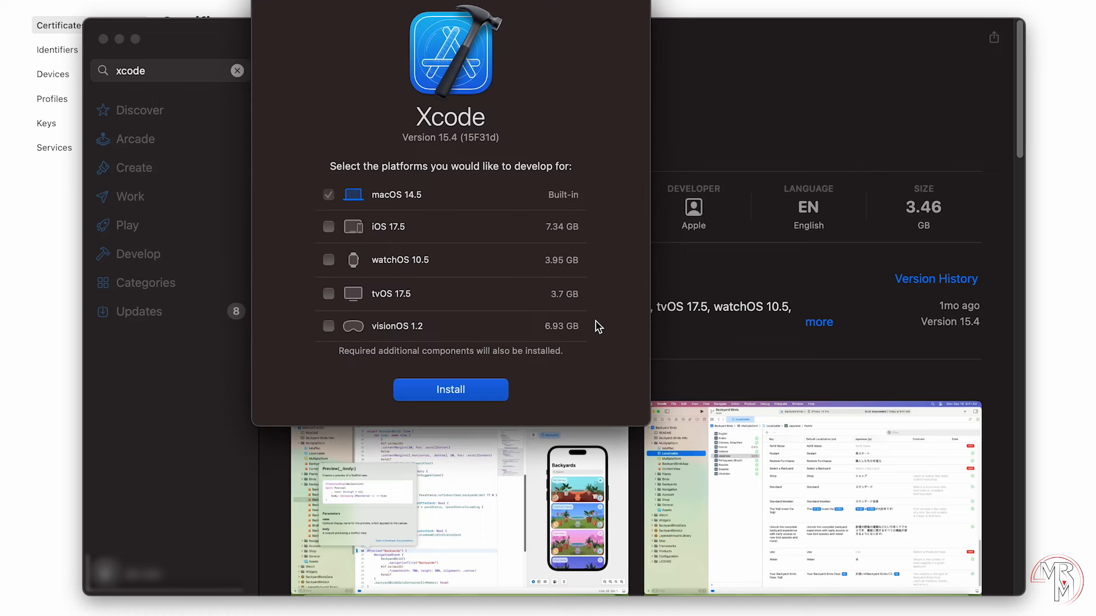
pyautogui.click(329, 228)
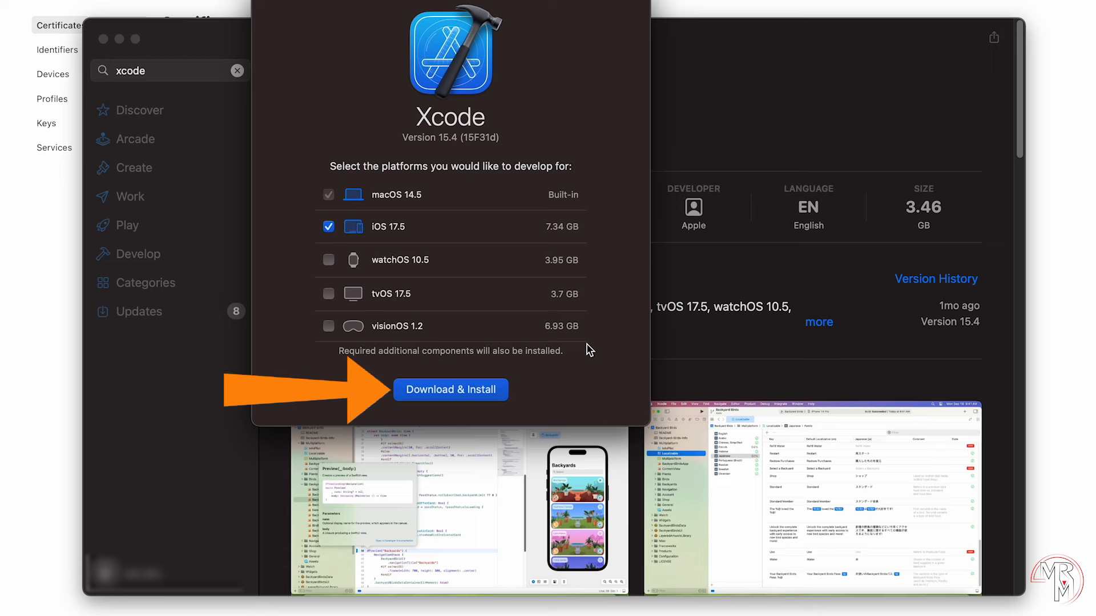
pyautogui.click(502, 390)
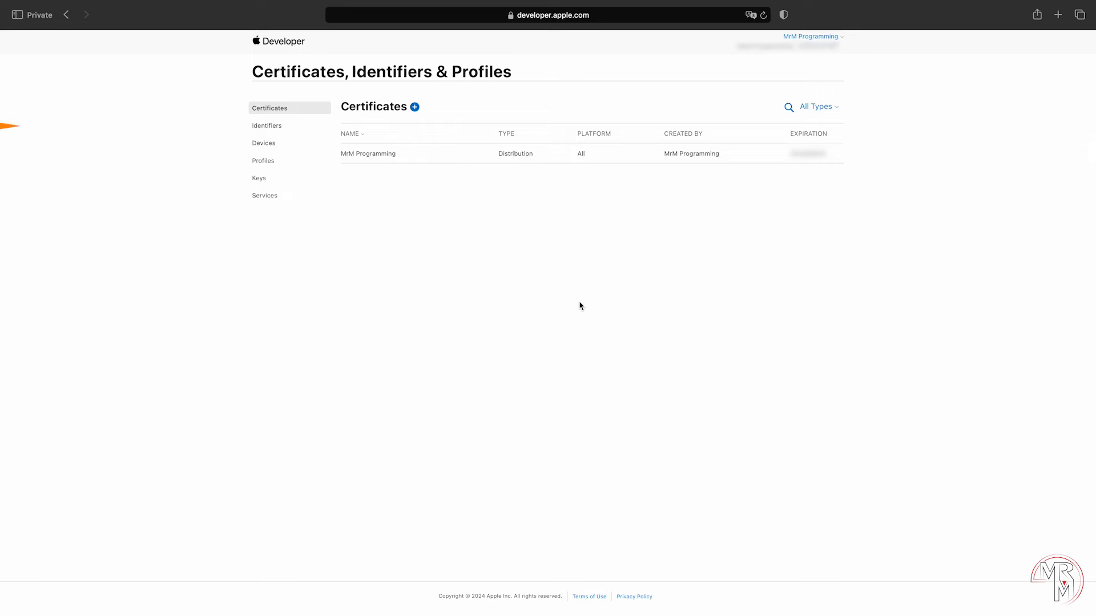
# Begin registering a new identifier of kind App IDs with the type App.
pyautogui.click(280, 126)
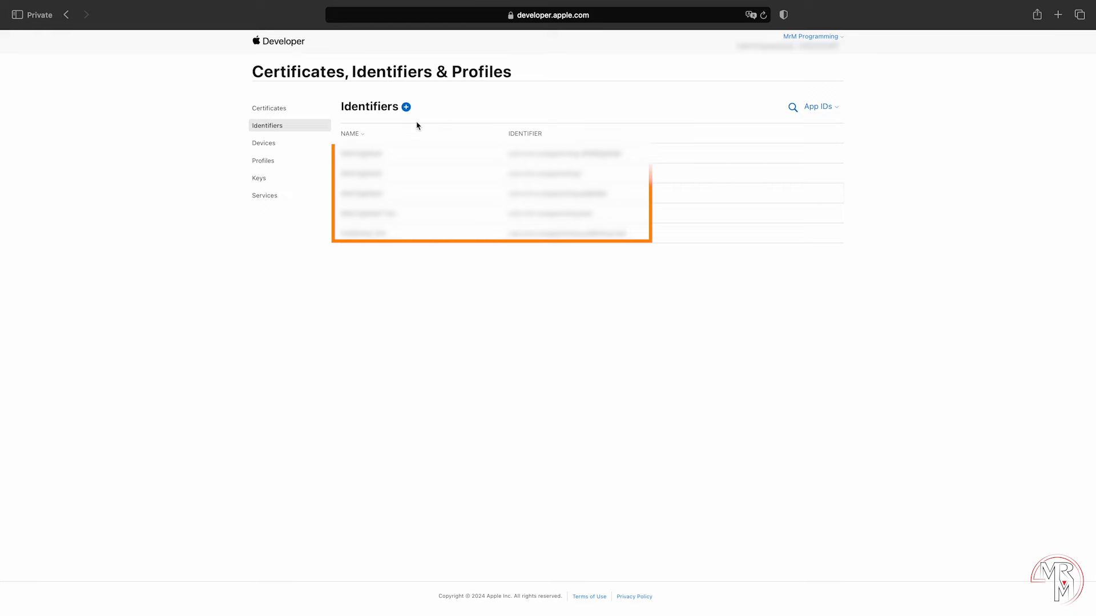
pyautogui.click(406, 108)
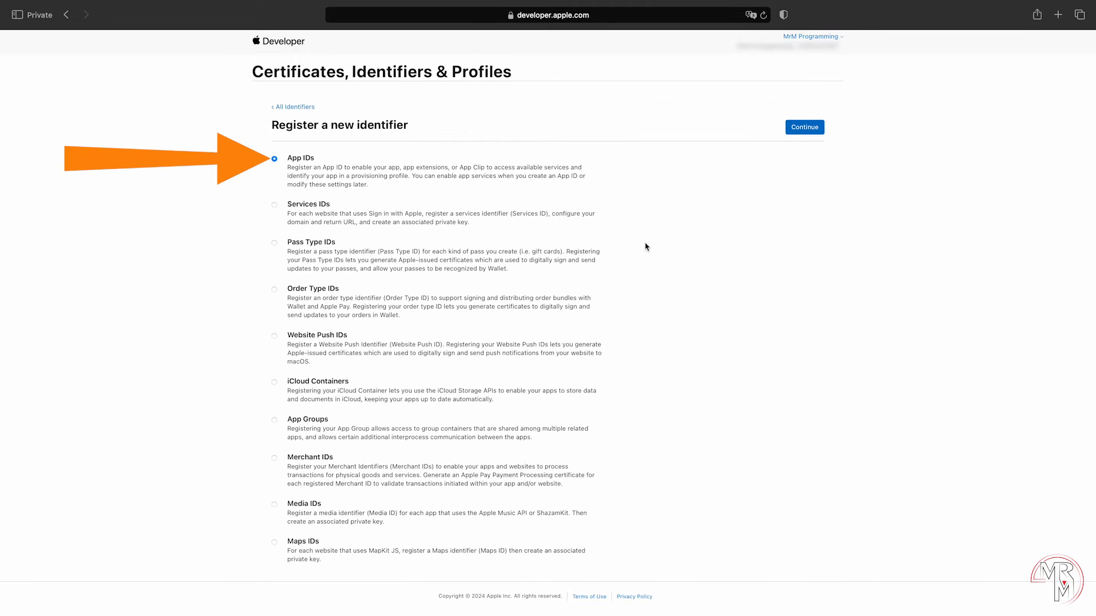
pyautogui.click(799, 128)
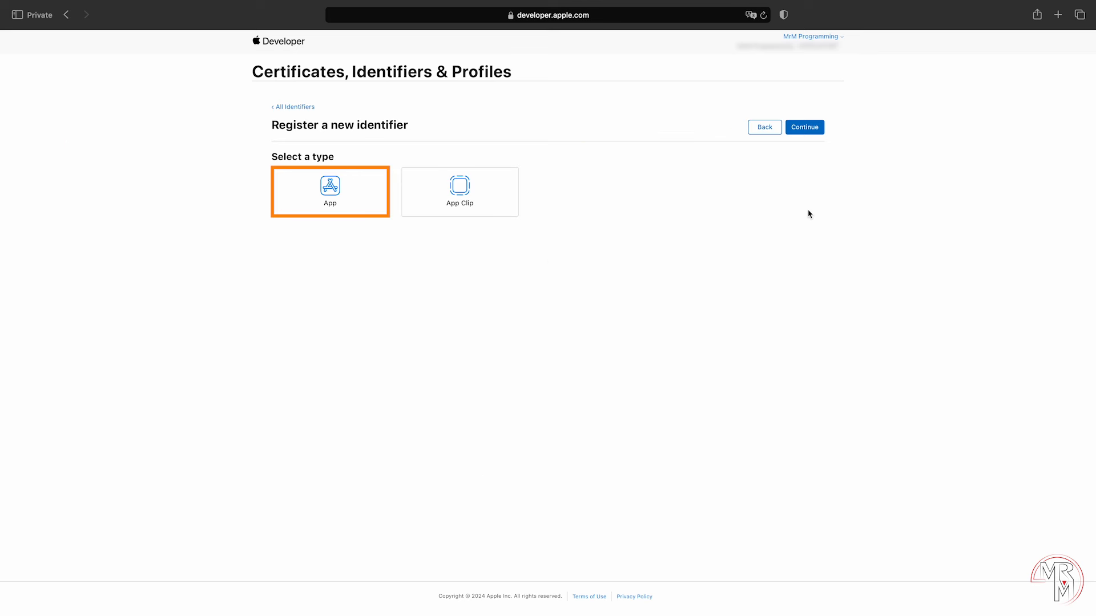
pyautogui.click(800, 129)
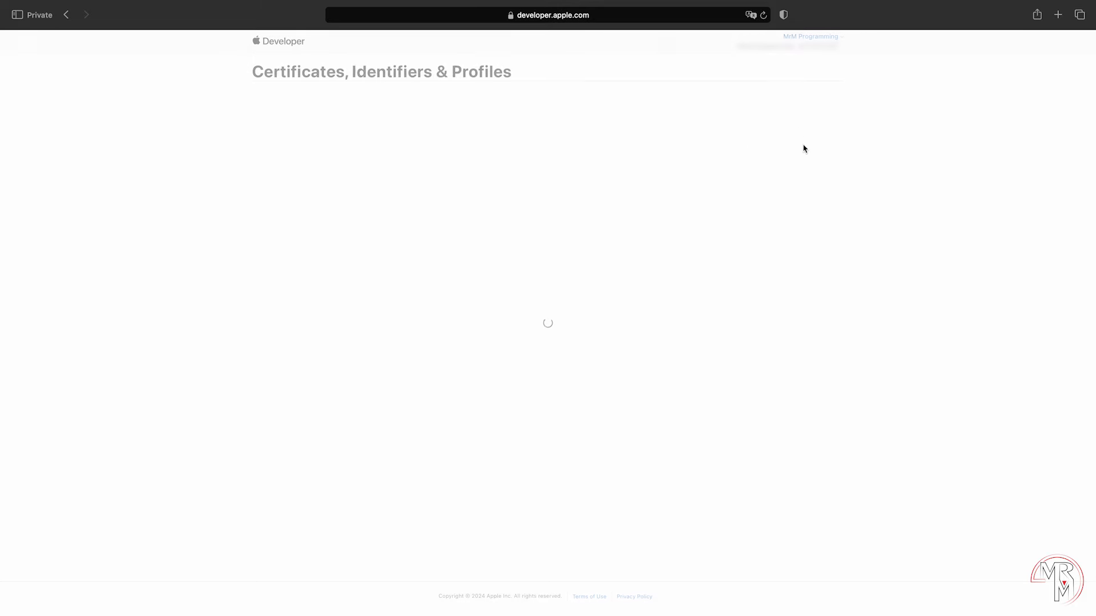
# Describe the App ID as "test app" and give it the explicit bundle ID com.mrm-programming.test-app.
pyautogui.click(469, 196)
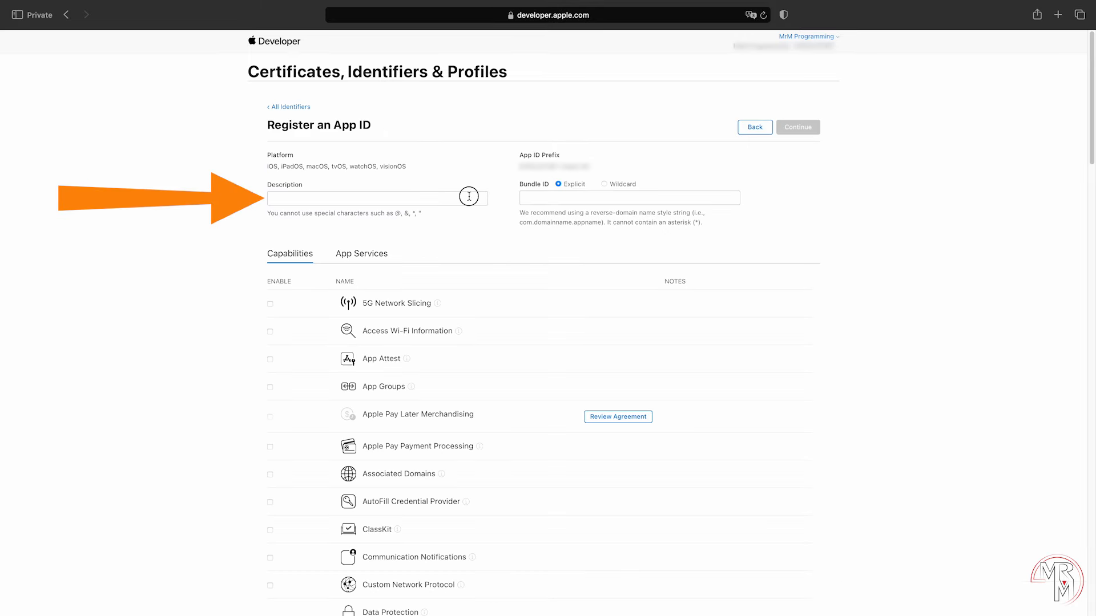
pyautogui.write('test app')
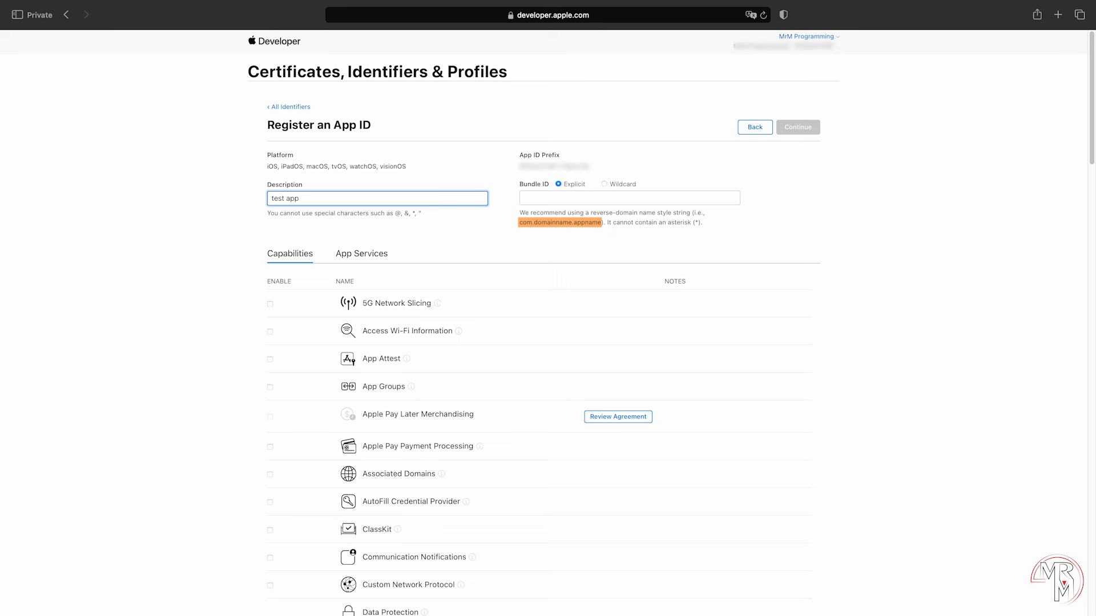
pyautogui.click(629, 197)
pyautogui.write('com.mrm-programming.test-app')
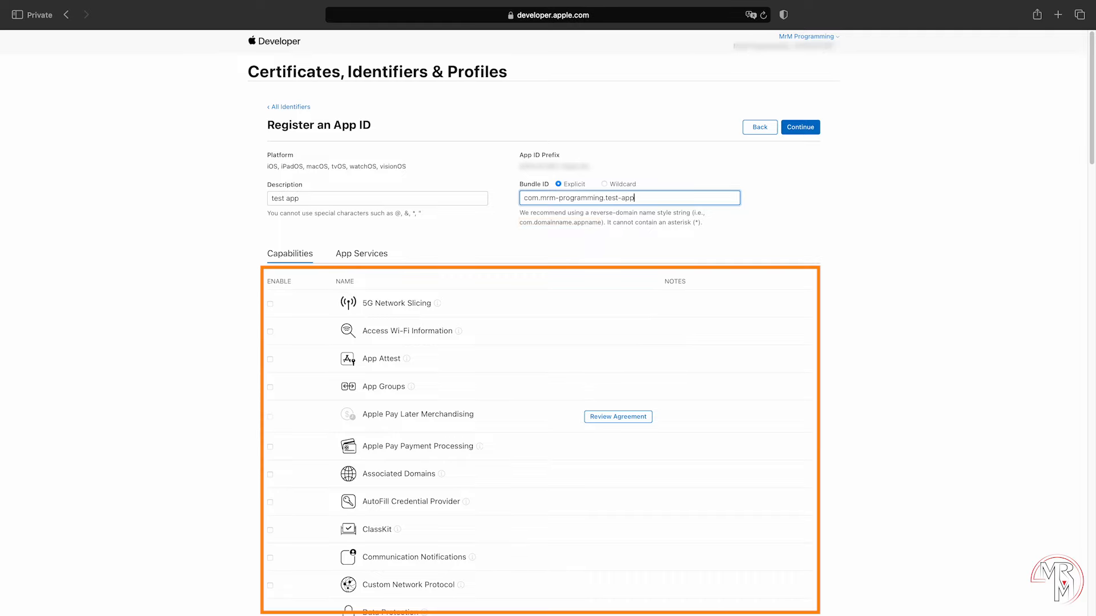
# Review the capabilities list without enabling any, and confirm and register the App ID.
pyautogui.scroll(-10, 885, 341)
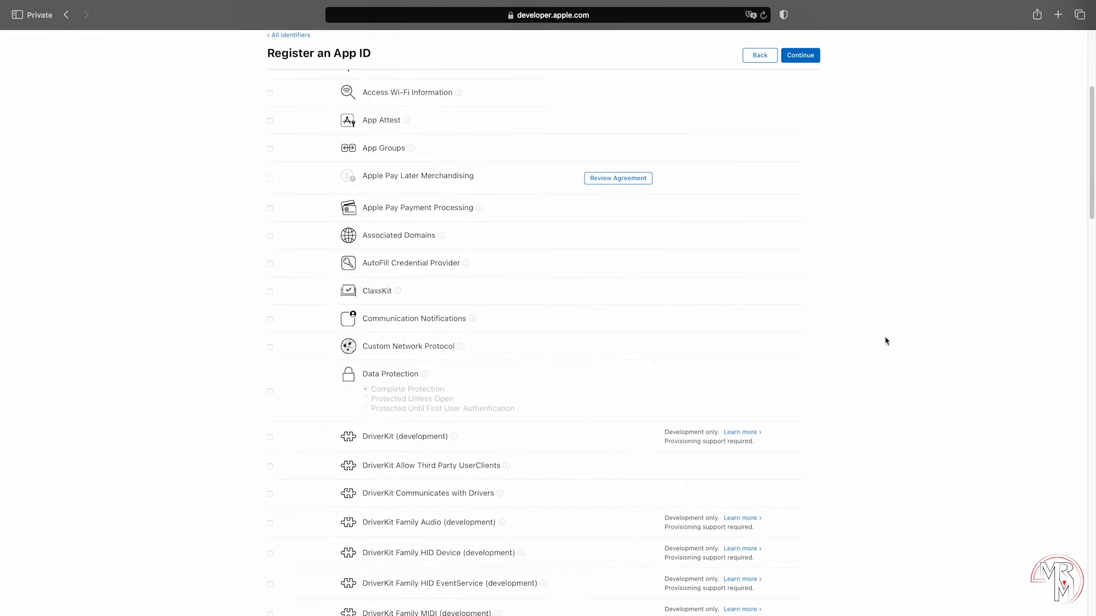
pyautogui.scroll(-20, 885, 340)
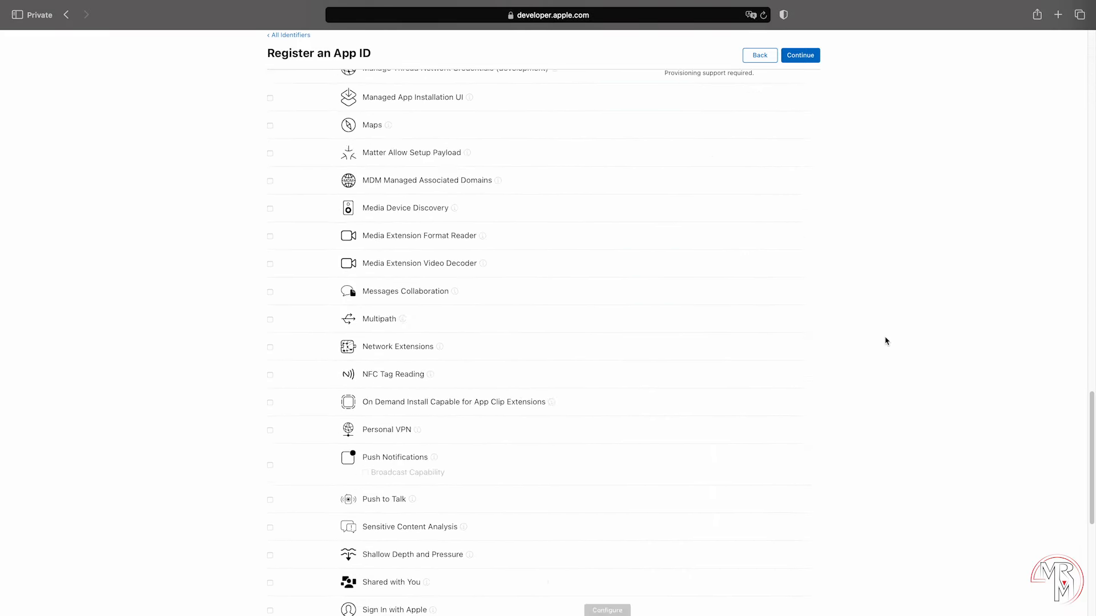
pyautogui.scroll(20, 896, 345)
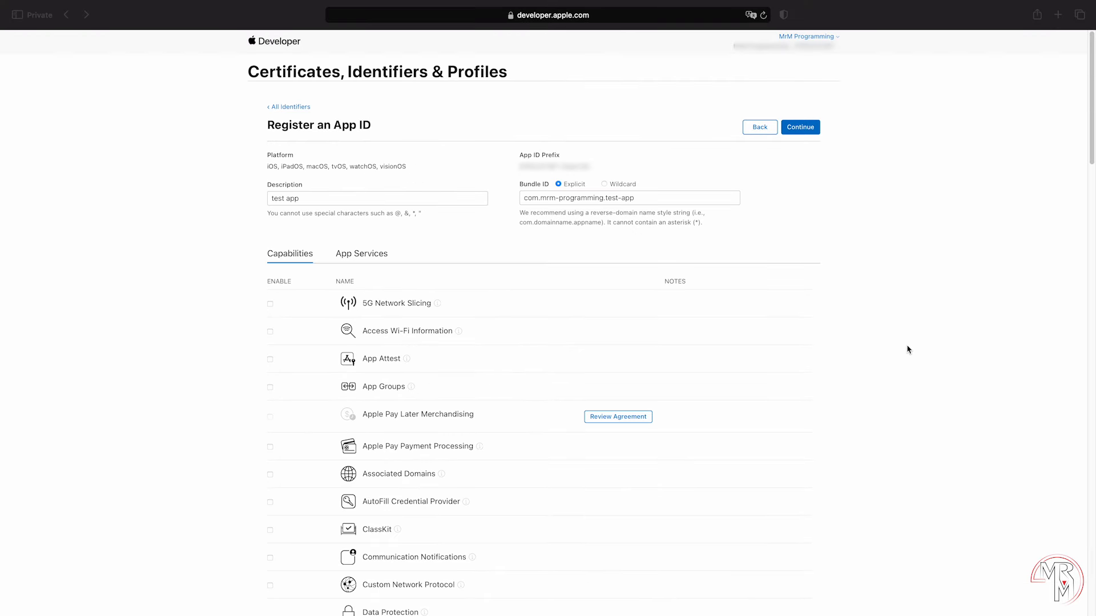
pyautogui.click(800, 132)
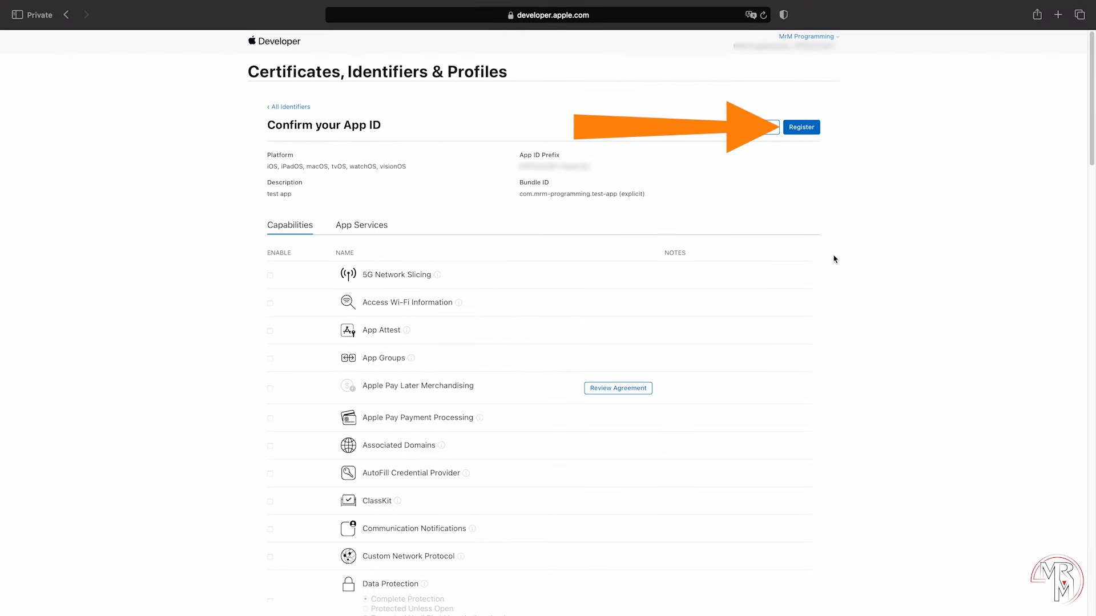
pyautogui.click(800, 128)
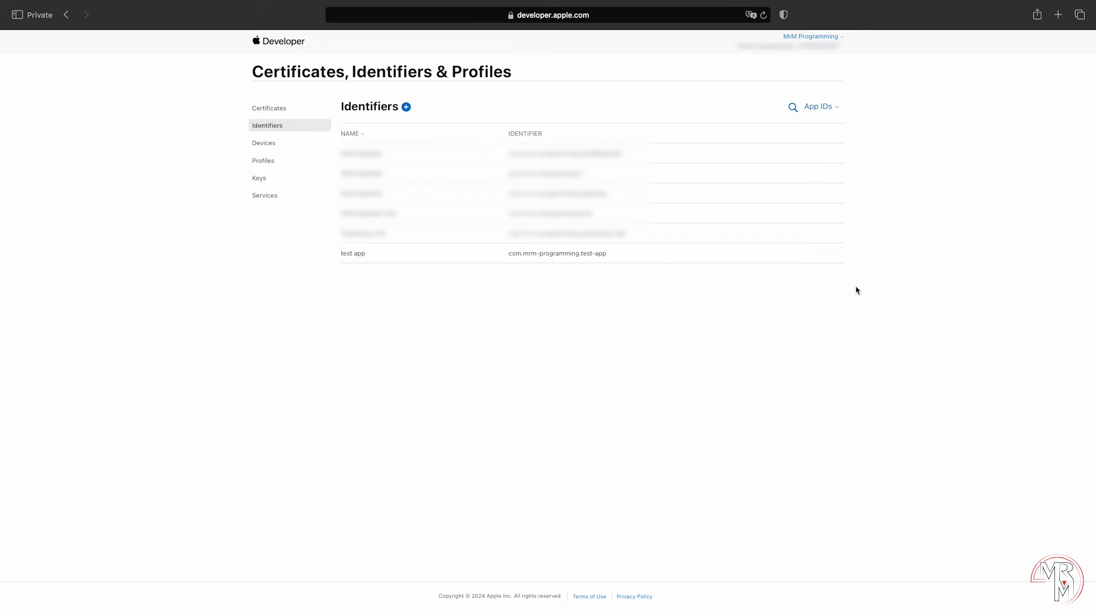
# Begin a new provisioning profile with the App Store Connect distribution type.
pyautogui.click(274, 162)
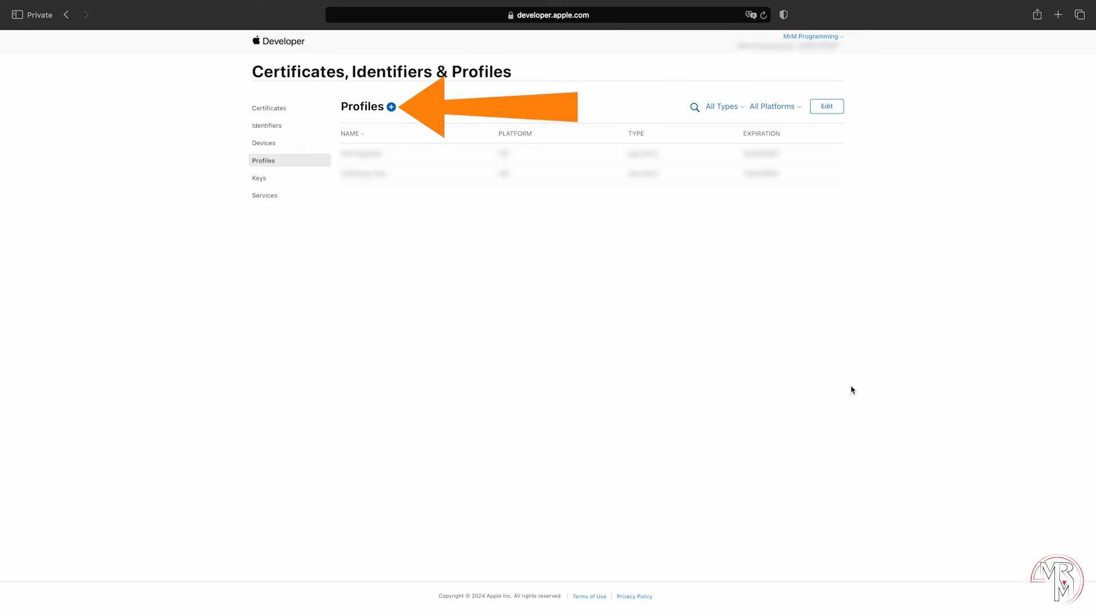
pyautogui.click(391, 107)
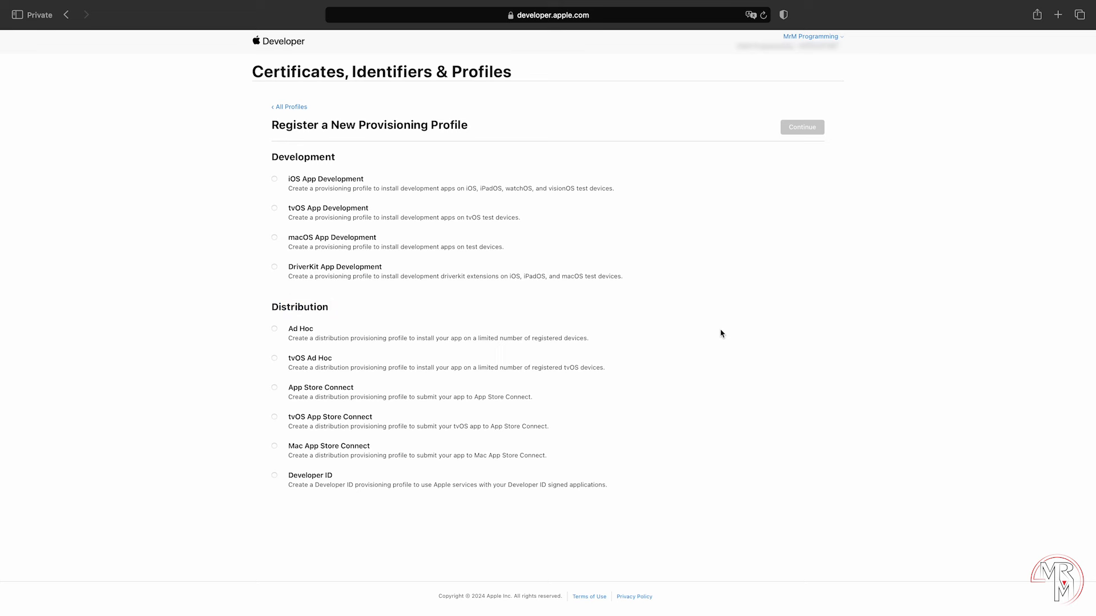
pyautogui.click(345, 392)
pyautogui.click(804, 134)
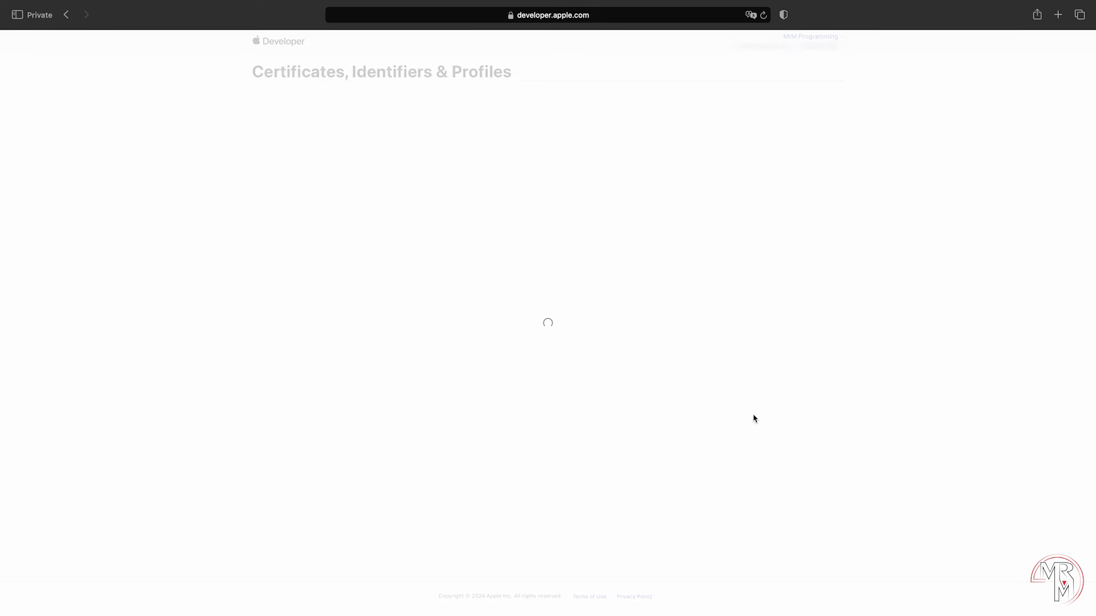
# Assign the test app App ID and the MrM Programming distribution certificate to the provisioning profile.
pyautogui.click(484, 247)
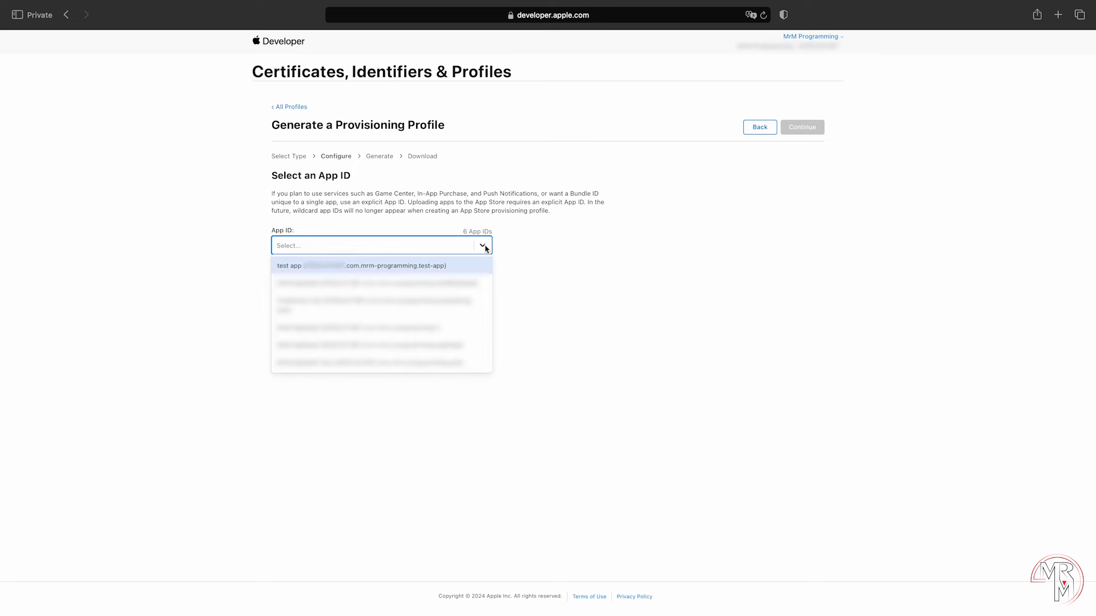
pyautogui.click(481, 266)
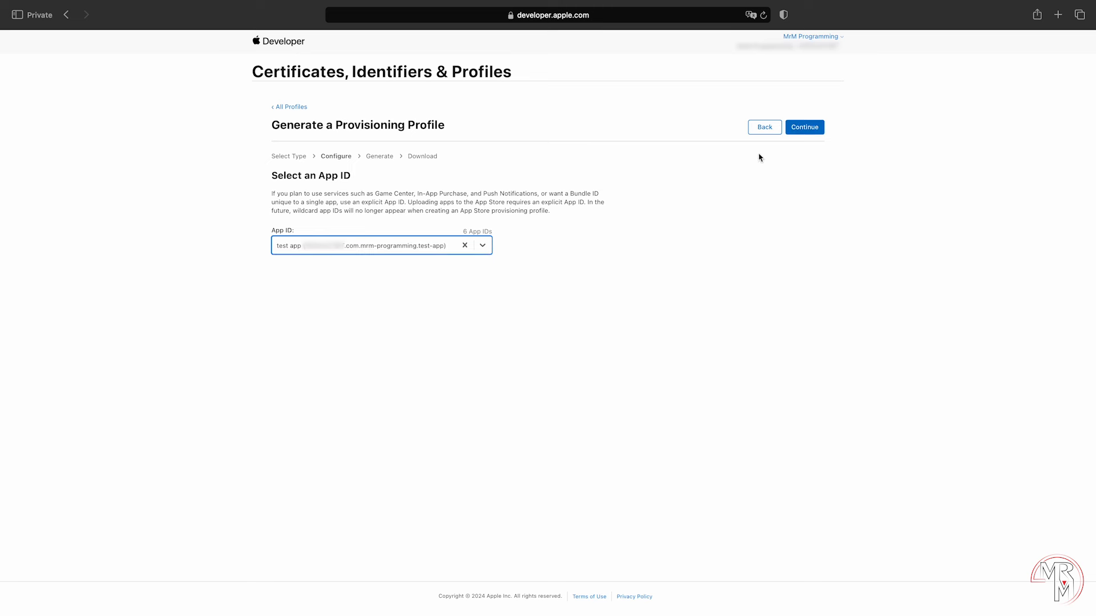
pyautogui.click(803, 127)
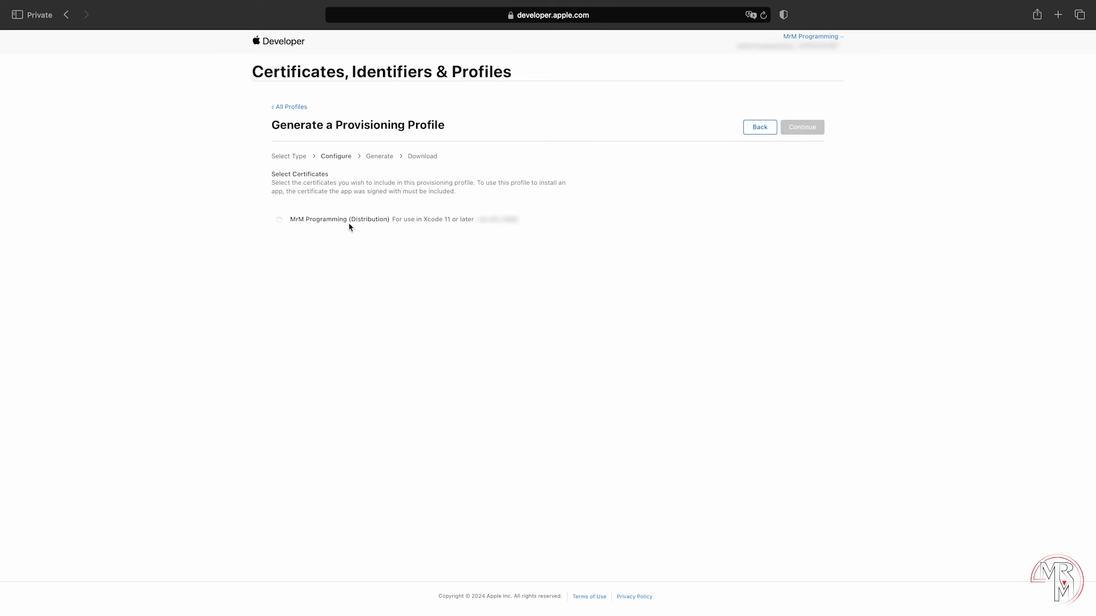
pyautogui.click(346, 221)
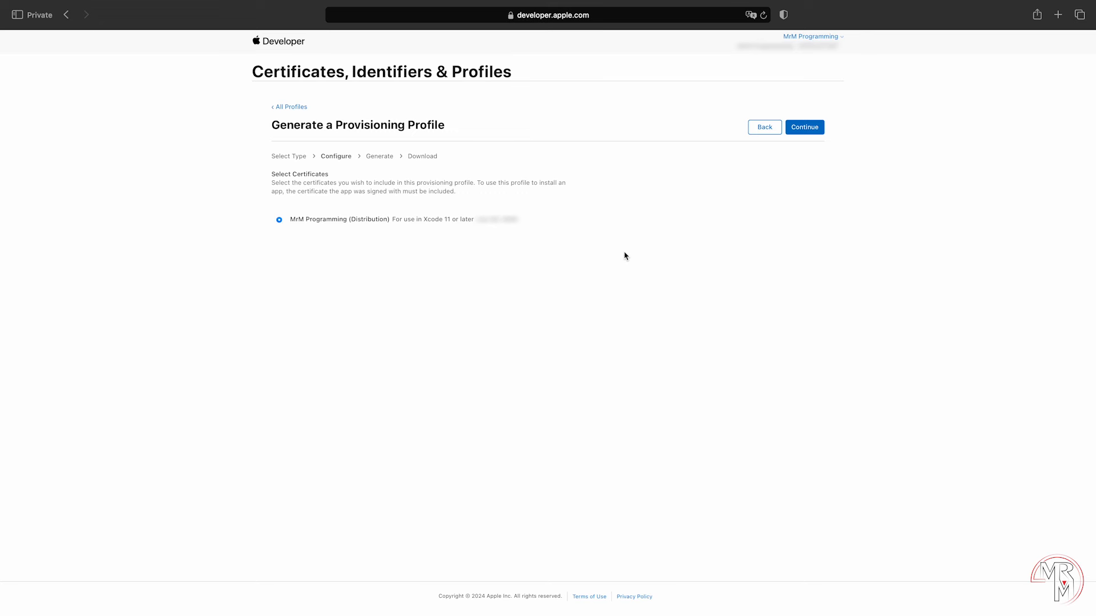
pyautogui.click(803, 129)
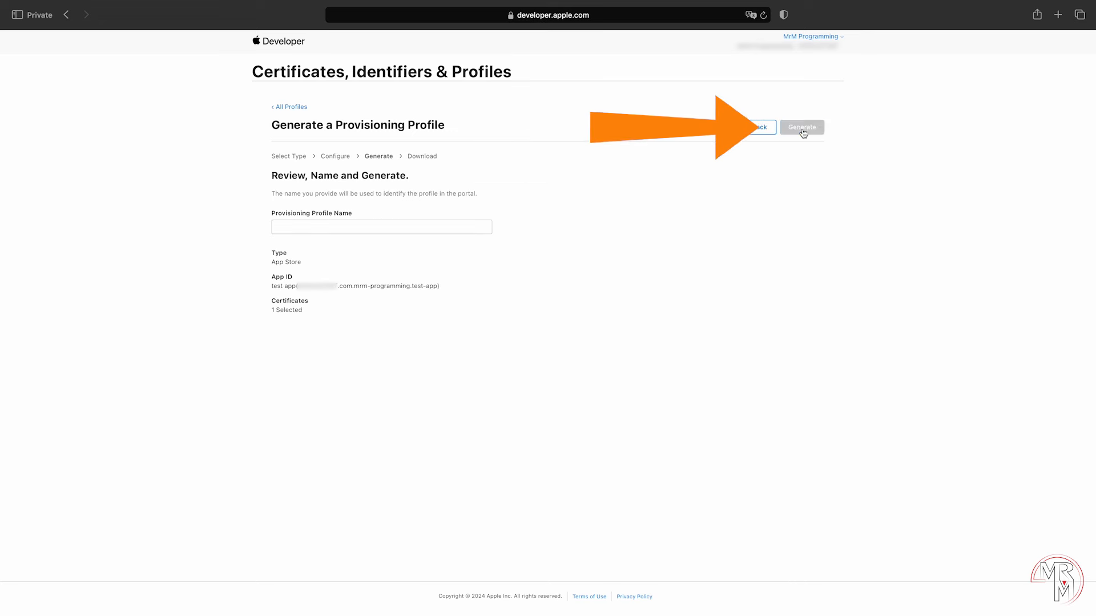
# Name the provisioning profile "test app", generate it and download it.
pyautogui.click(342, 227)
pyautogui.write('test app')
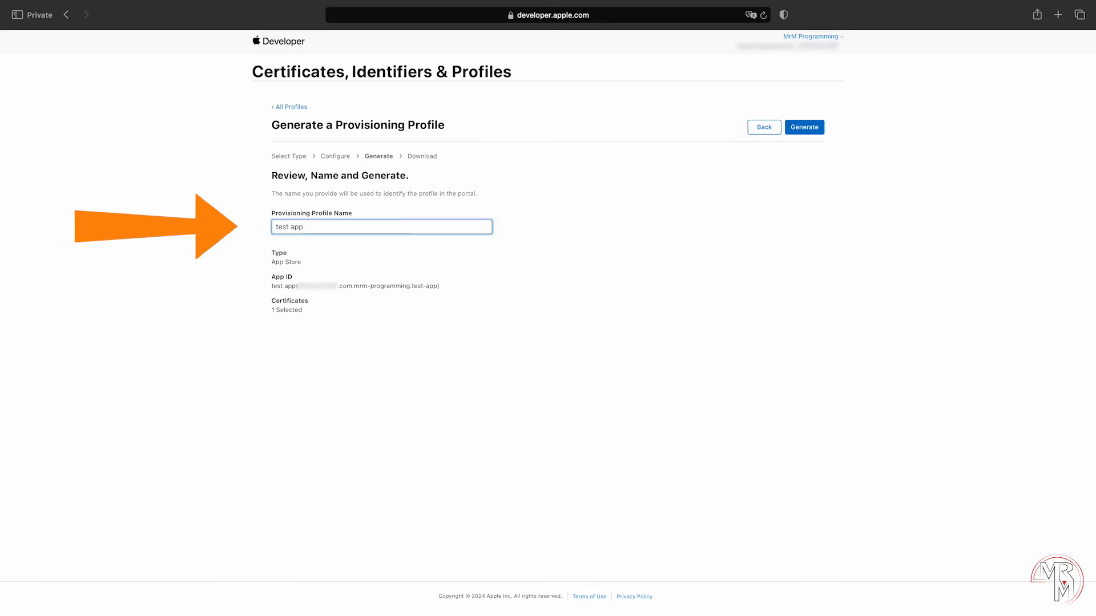
pyautogui.click(802, 132)
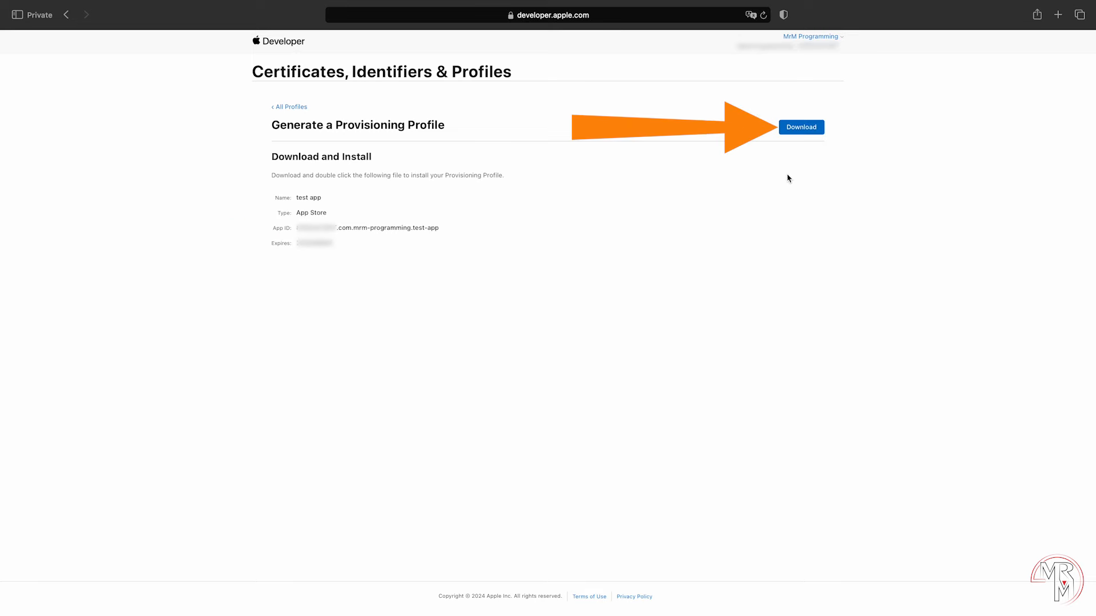
pyautogui.click(801, 128)
pyautogui.click(652, 340)
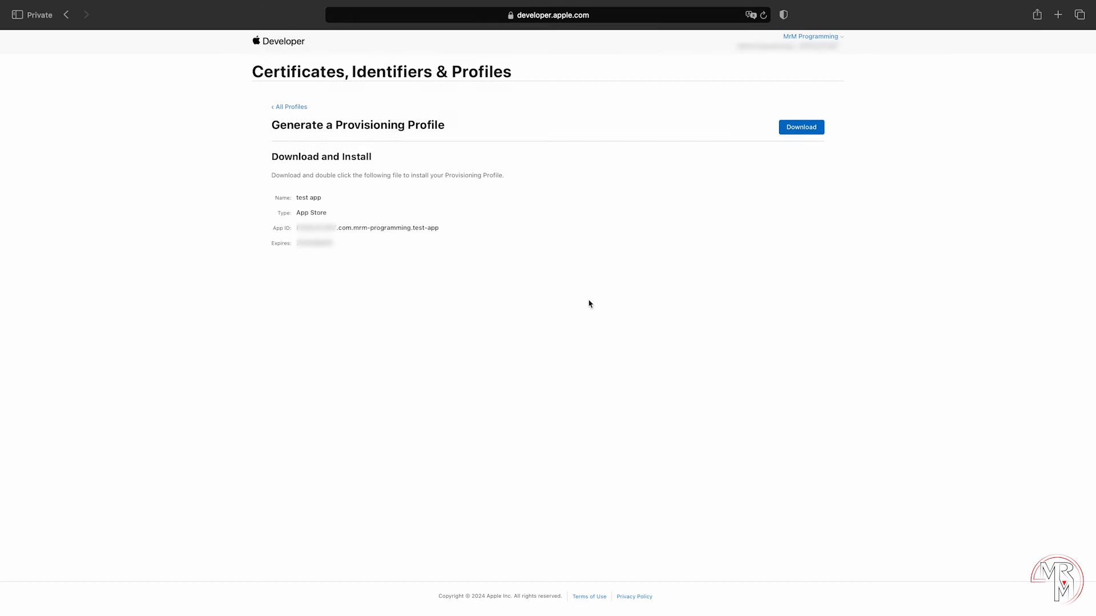
pyautogui.moveTo(439, 228); pyautogui.dragTo(341, 227)
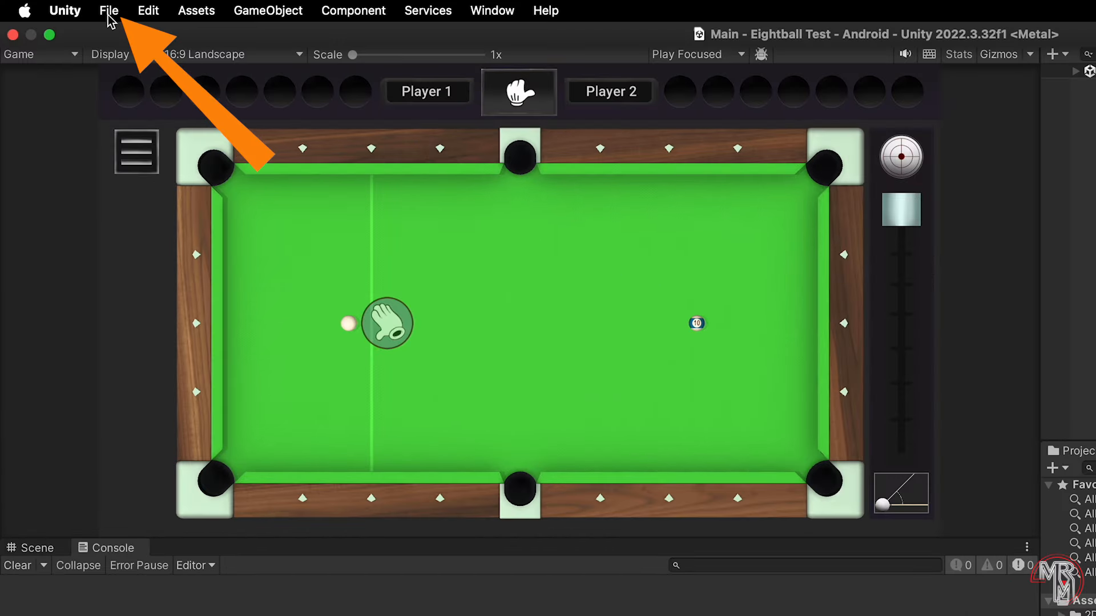
# Switch to Unity and change the project's build platform from Android to iOS.
pyautogui.click(108, 10)
pyautogui.click(260, 253)
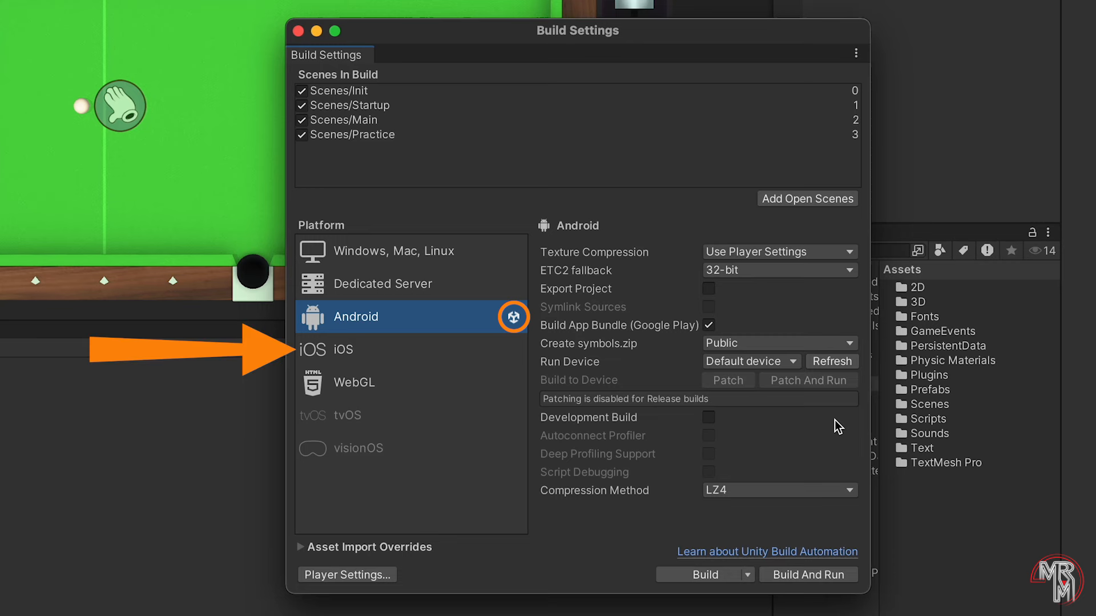
pyautogui.click(450, 354)
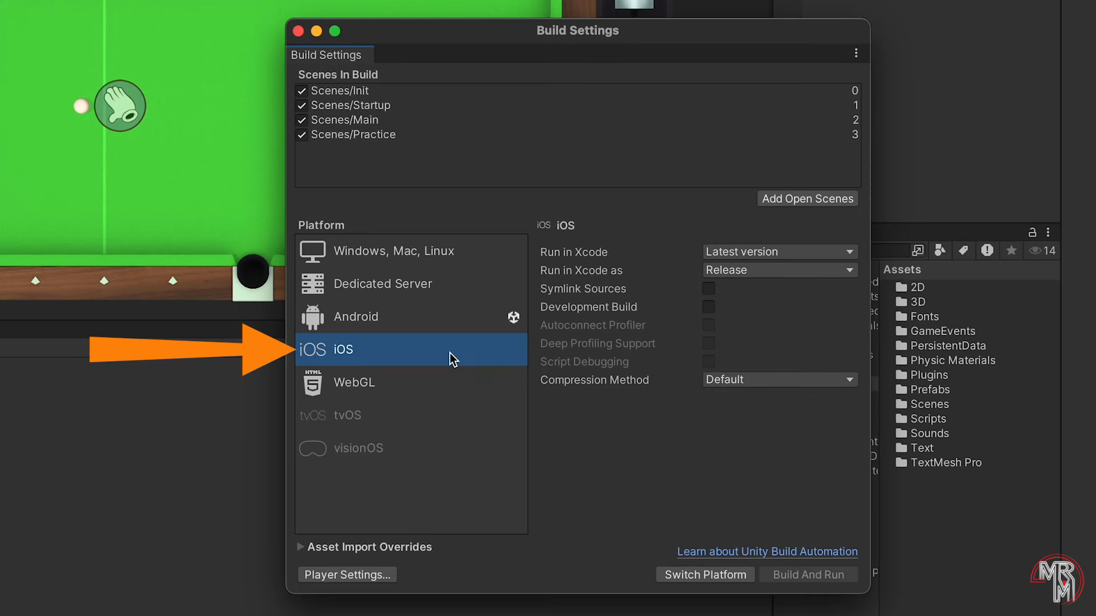
pyautogui.click(677, 577)
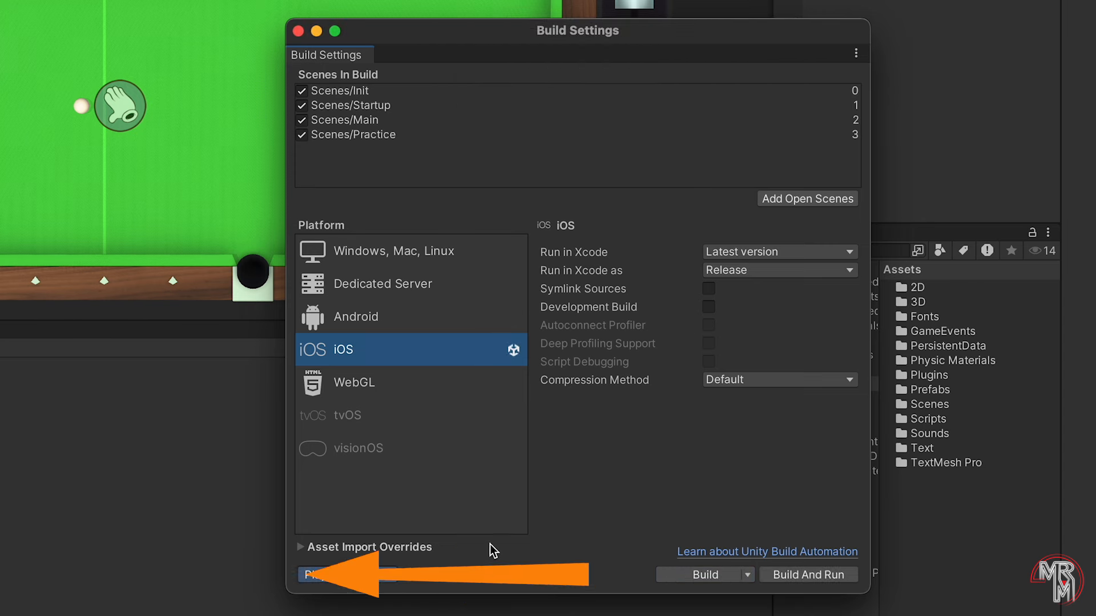
# Set the company name to MrM Programming and the product name to Test App in the player settings.
pyautogui.click(347, 575)
pyautogui.click(662, 126)
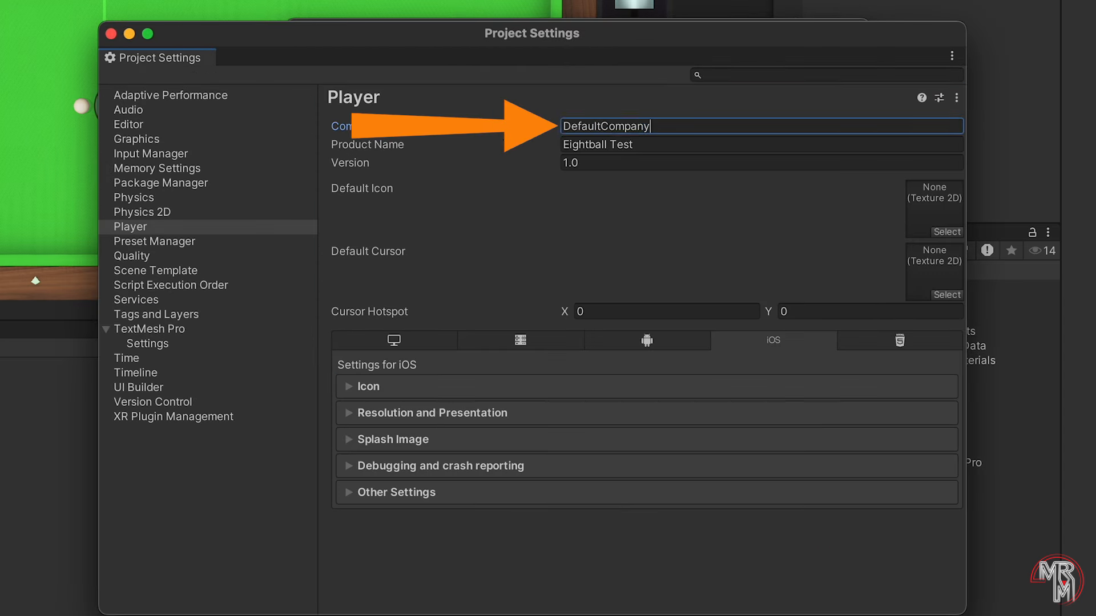
pyautogui.write('MrM Programming')
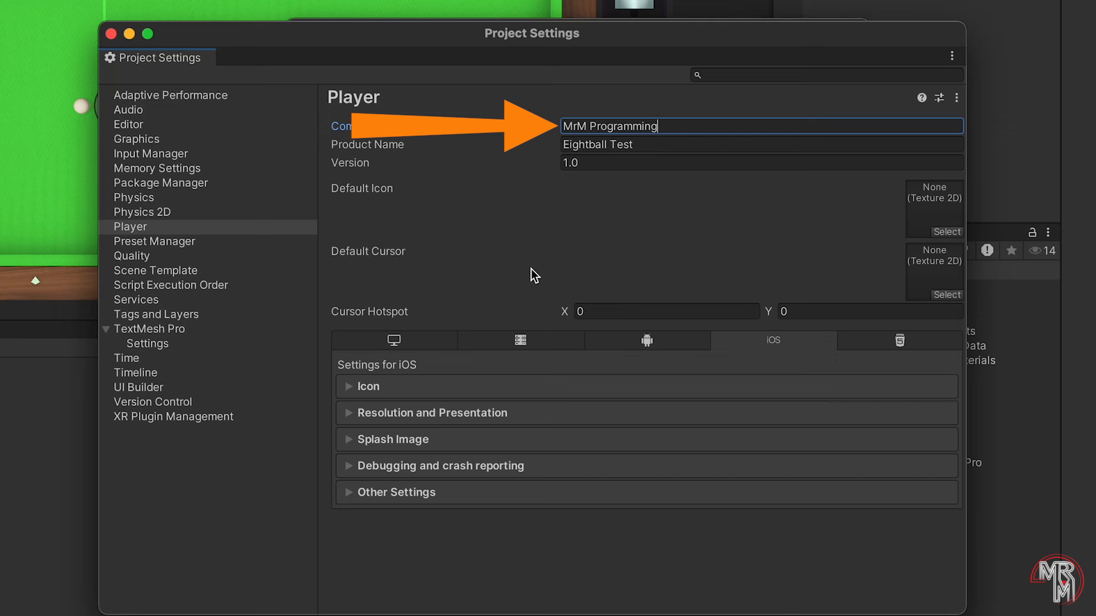
pyautogui.press('Tab')
pyautogui.write('Test App')
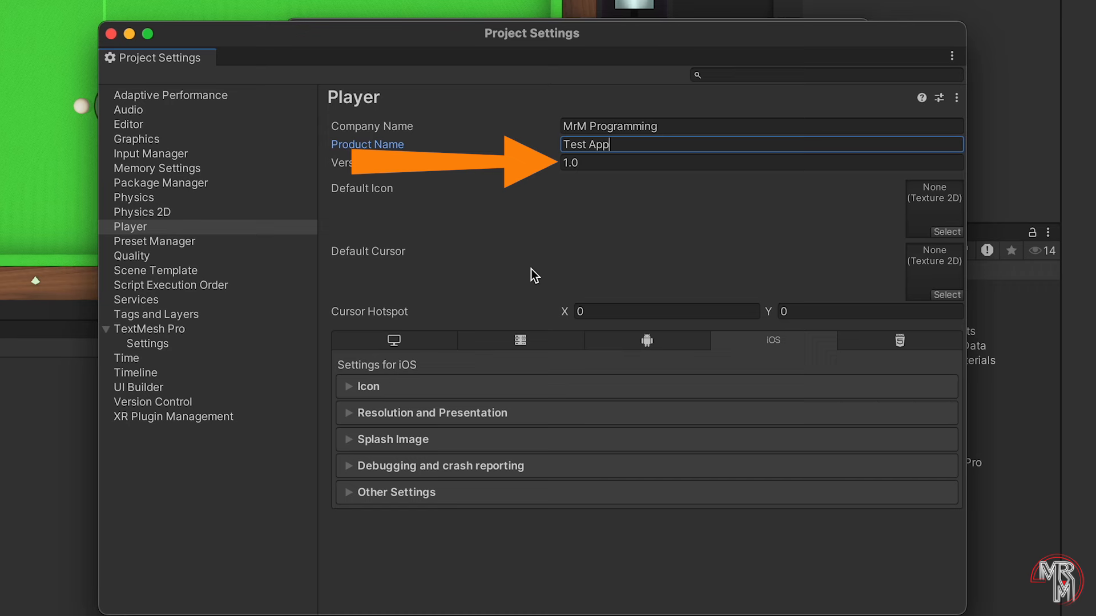
# Search the textures for "game", assign the eight-ball image as the default icon, and close the project settings.
pyautogui.click(943, 233)
pyautogui.write('game')
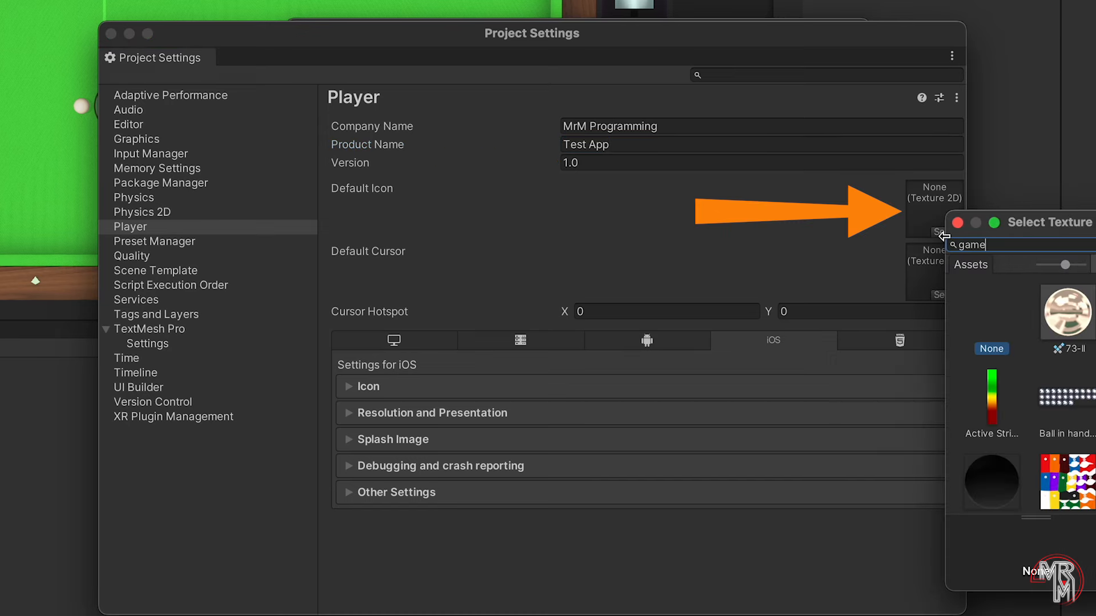
pyautogui.doubleClick(1059, 315)
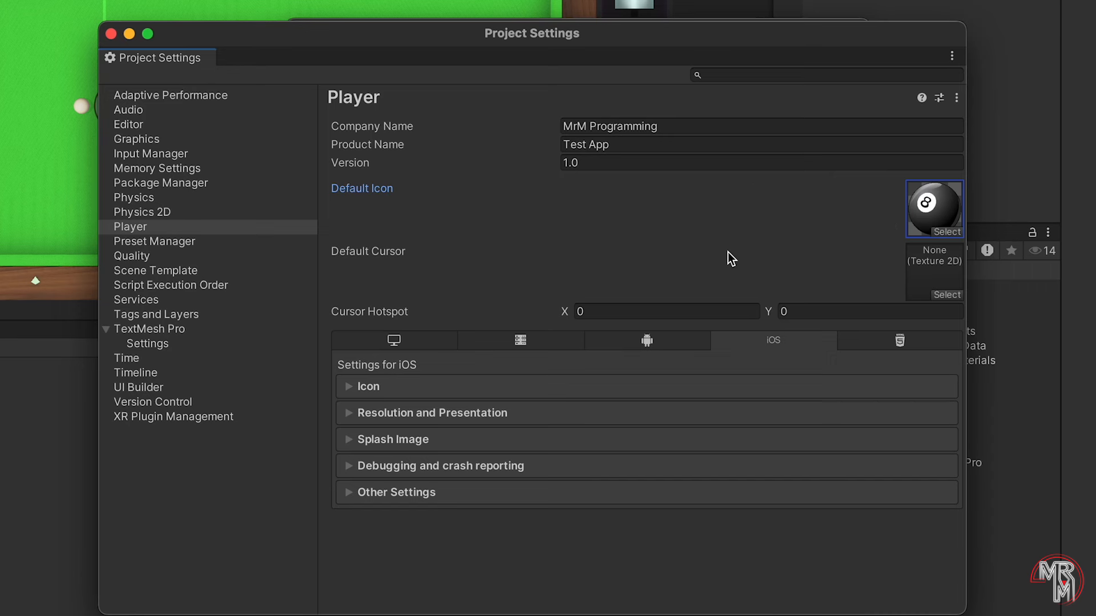
pyautogui.click(111, 34)
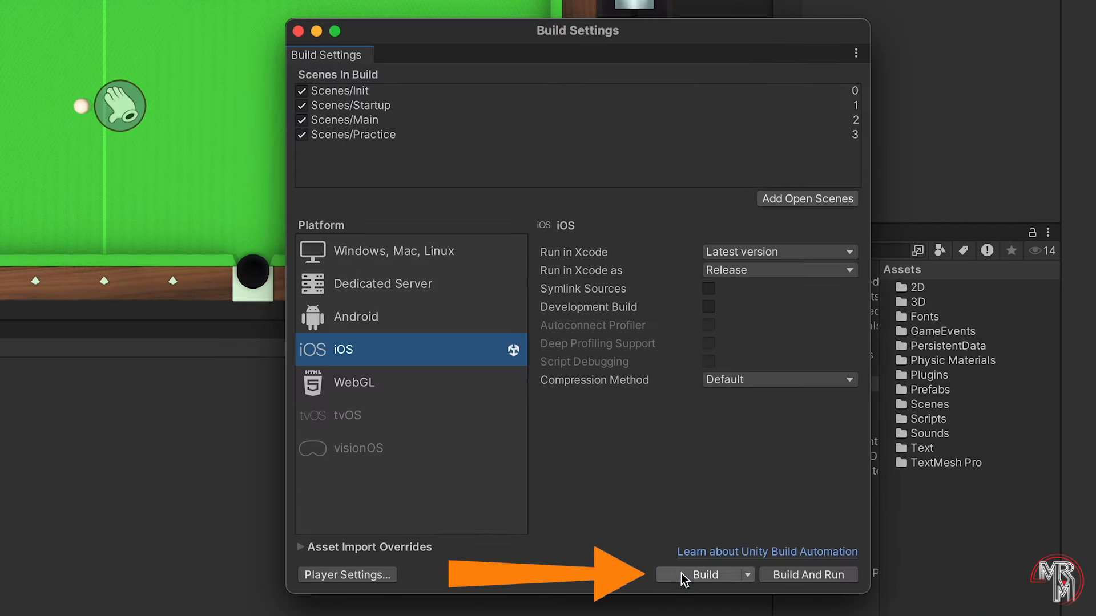
# Build the iOS project into the existing iOS folder.
pyautogui.click(697, 575)
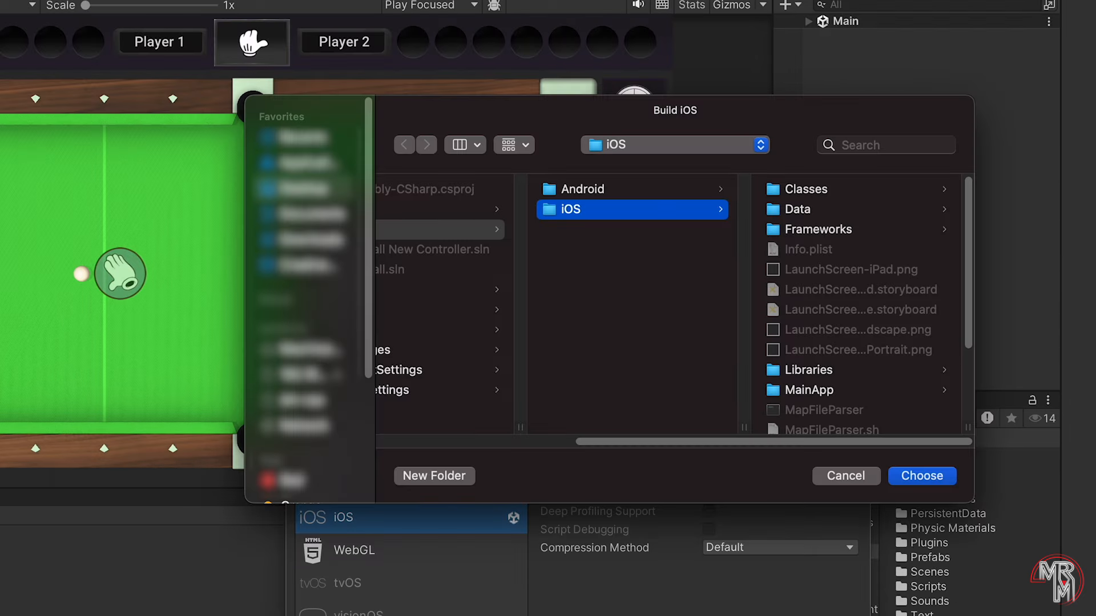
pyautogui.click(911, 483)
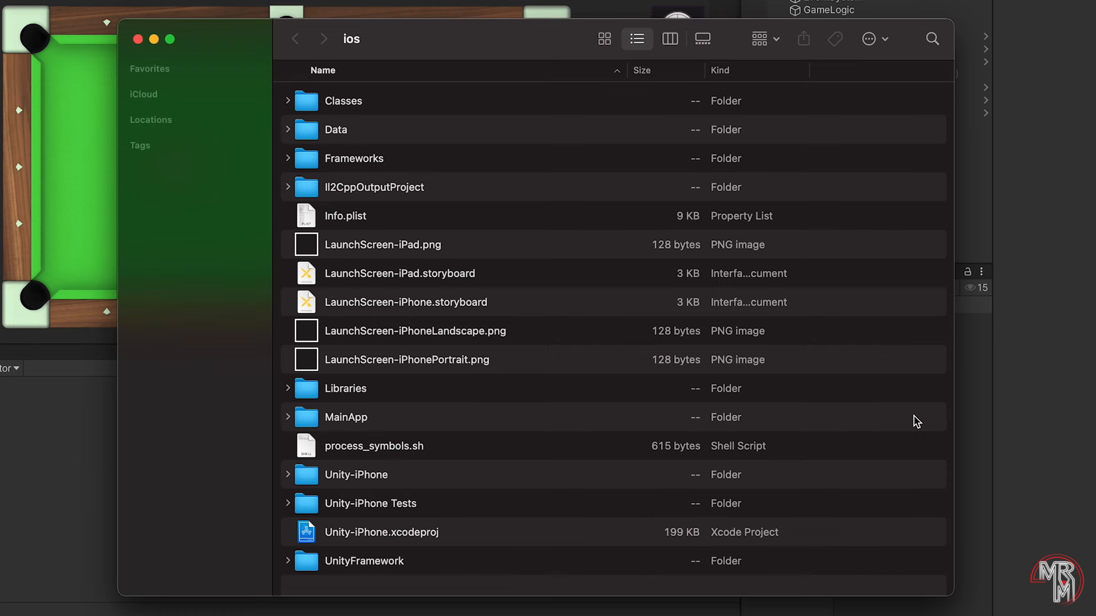
# Open Unity-iPhone.xcodeproj in Xcode and remove Apple Vision, Mac and iPad from the Unity-iPhone target's supported destinations.
pyautogui.click(420, 532)
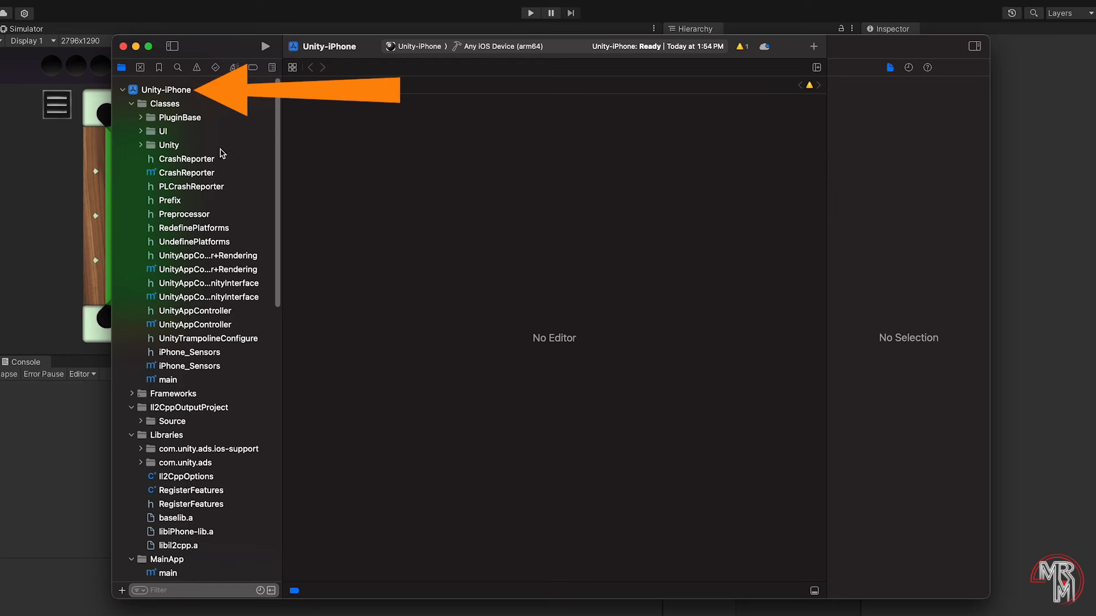
pyautogui.click(202, 90)
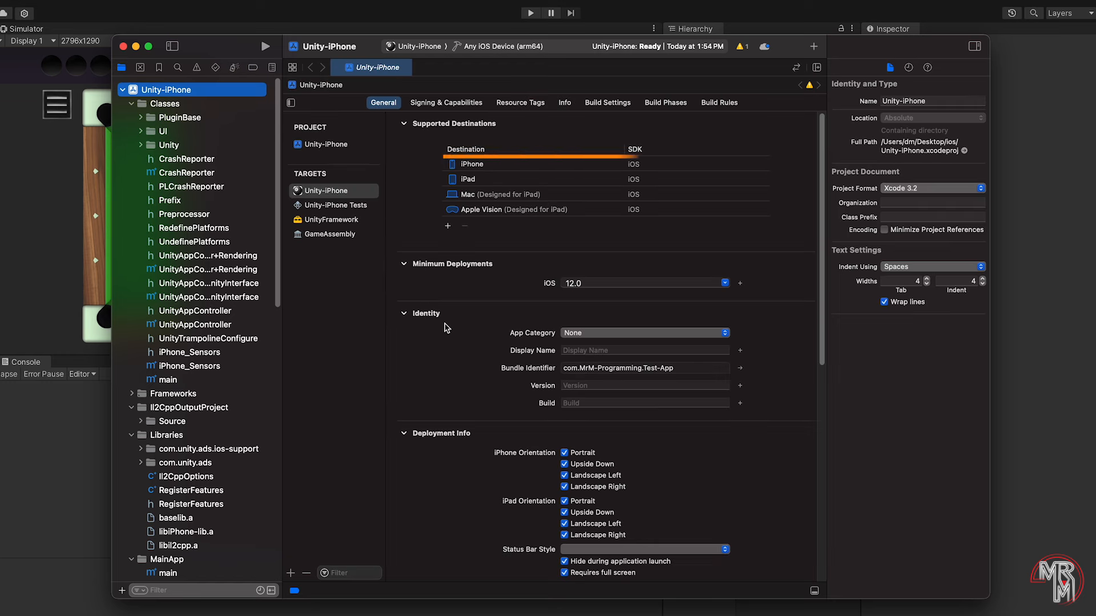
pyautogui.click(486, 209)
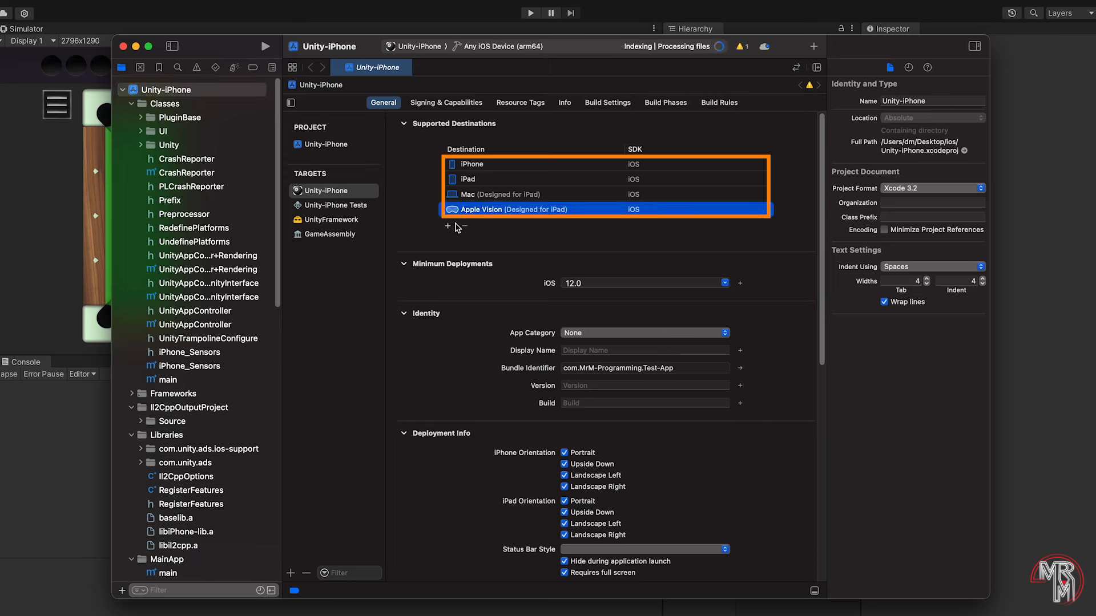
pyautogui.click(465, 226)
pyautogui.click(467, 211)
pyautogui.click(475, 180)
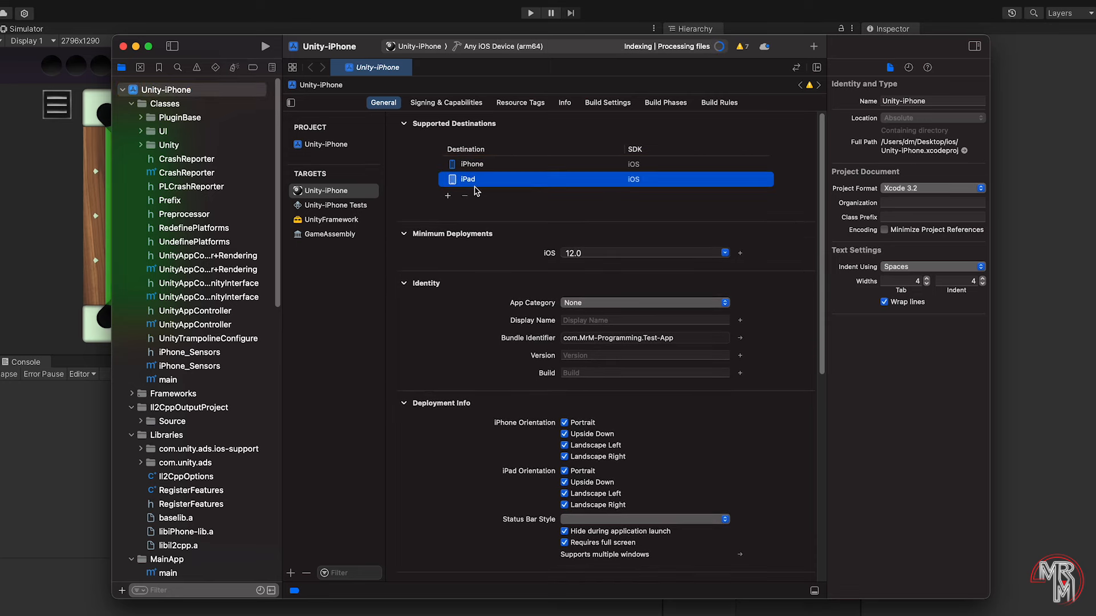
pyautogui.click(465, 195)
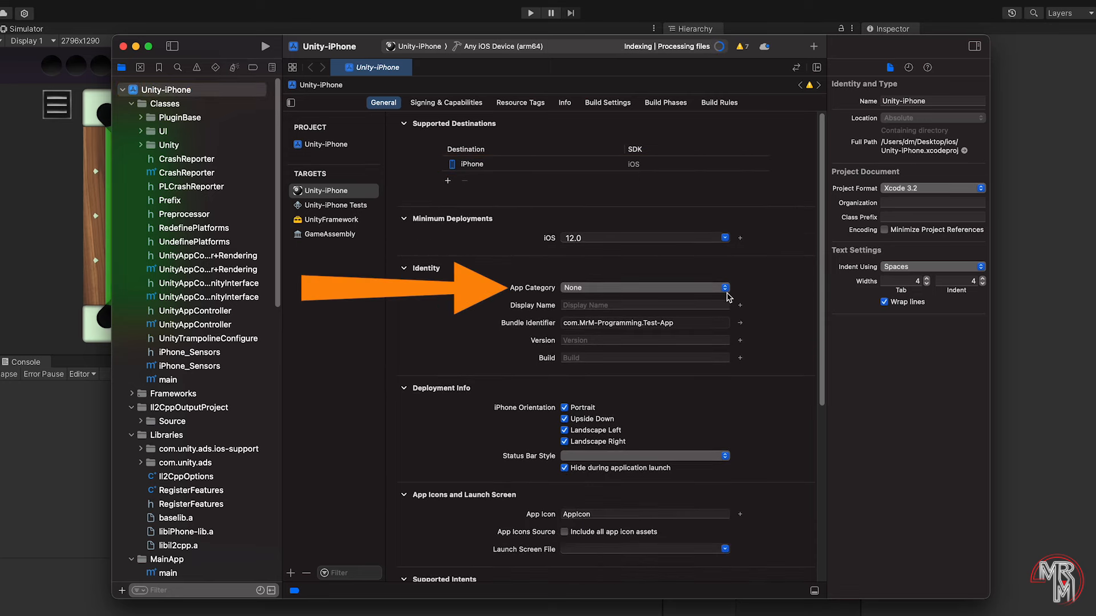
# Set the target's app category to Games - Sports Games and its display name to Test App.
pyautogui.click(725, 287)
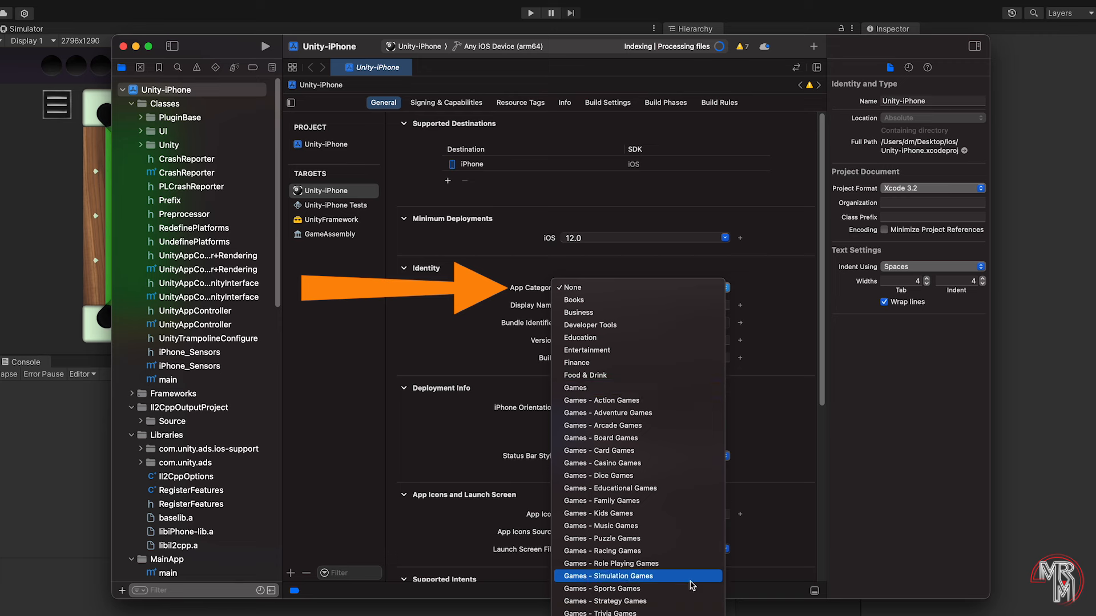
pyautogui.click(708, 588)
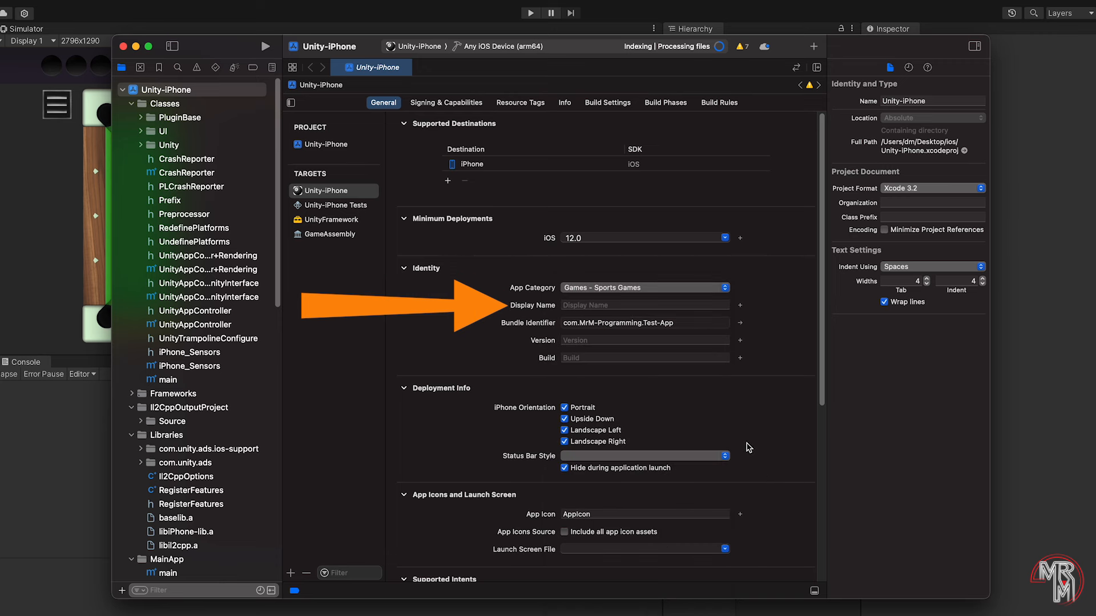
pyautogui.click(630, 305)
pyautogui.write('Test App')
# Set the app's version to 1.0 and its build number to 2.
pyautogui.click(622, 341)
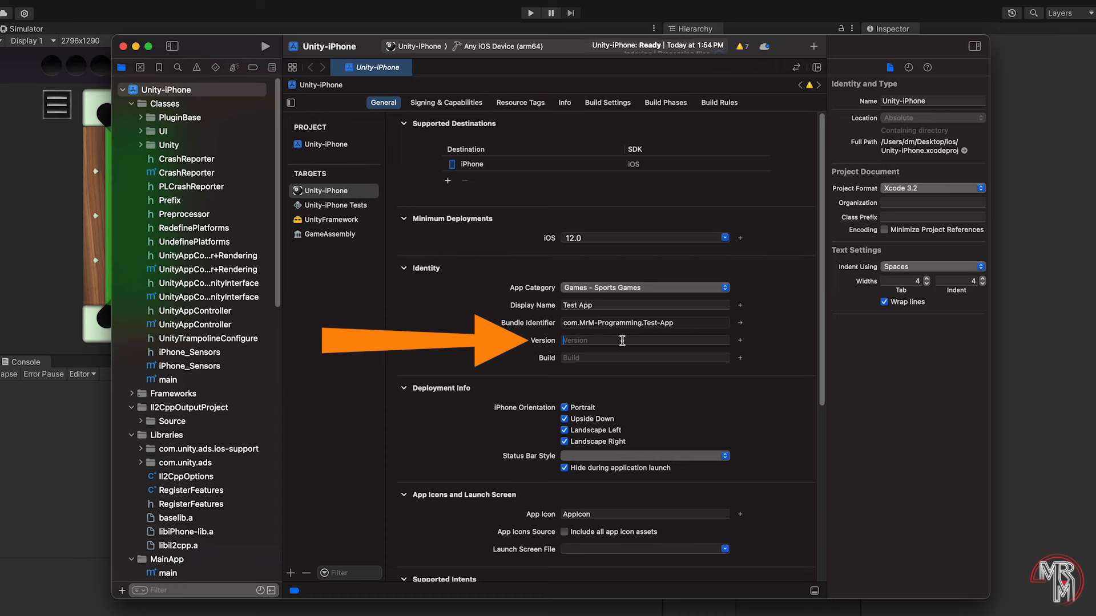
pyautogui.write('1.0')
pyautogui.click(576, 358)
pyautogui.write('1')
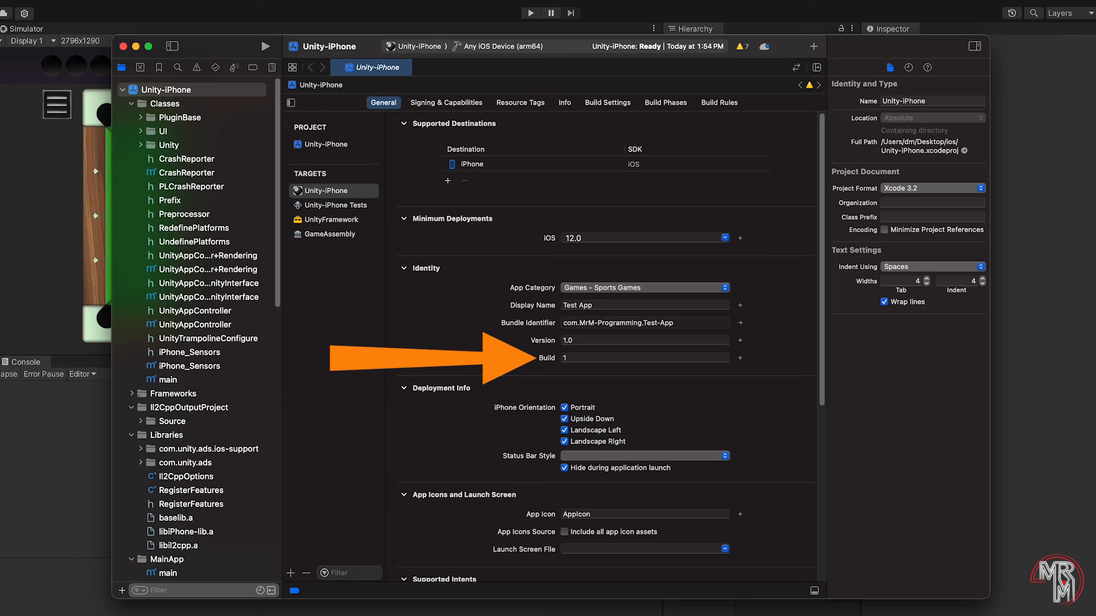
pyautogui.doubleClick(565, 358)
pyautogui.write('2')
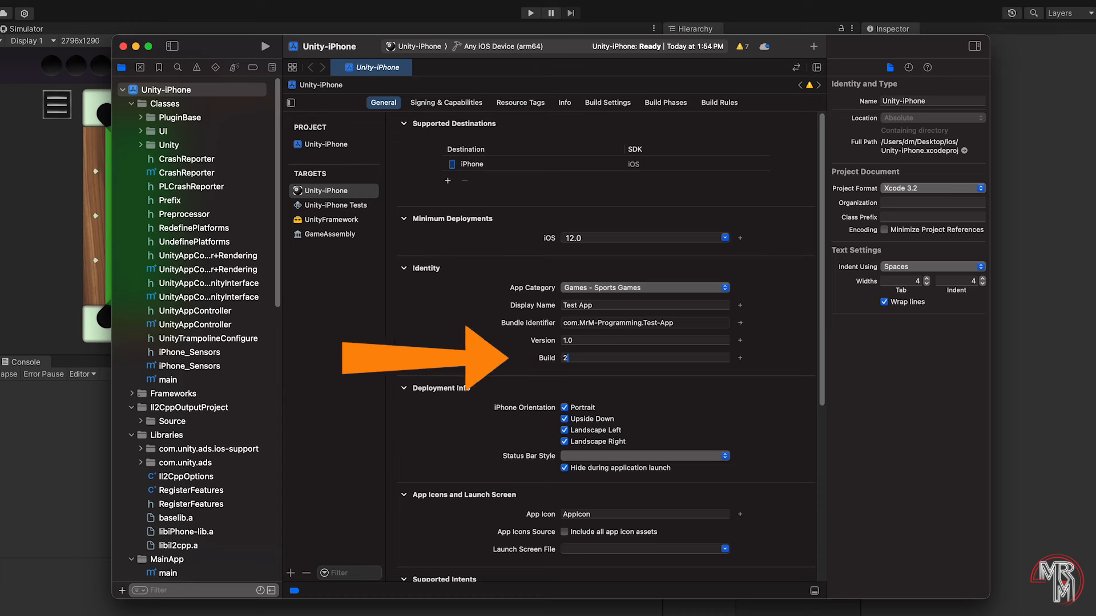
# Disable the Portrait and Upside Down iPhone orientations in the deployment info.
pyautogui.click(590, 407)
pyautogui.click(591, 420)
pyautogui.scroll(-5, 772, 438)
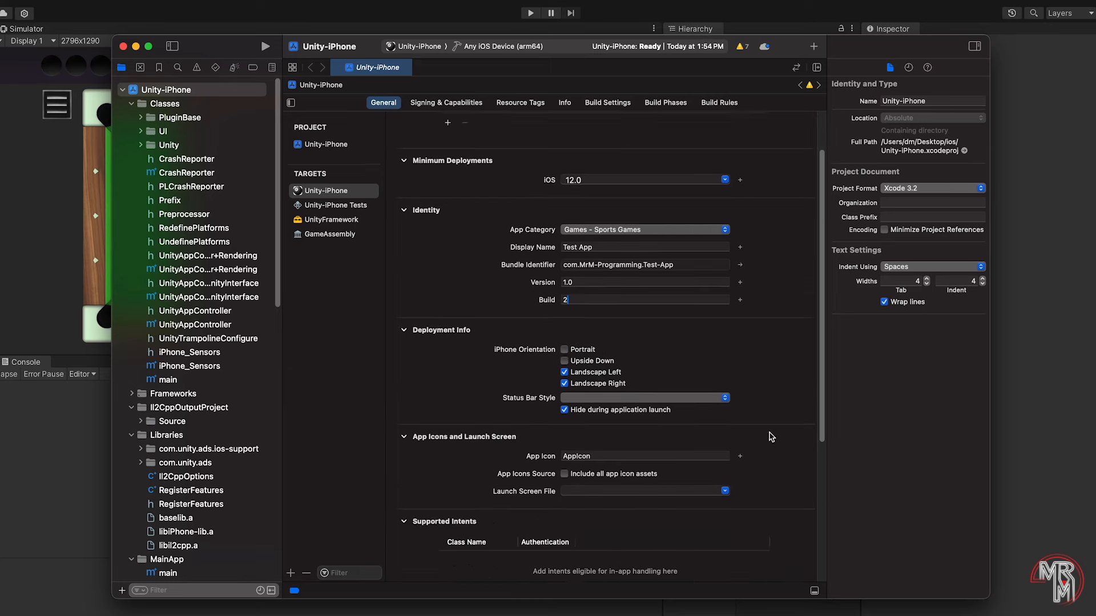
pyautogui.scroll(5, 788, 436)
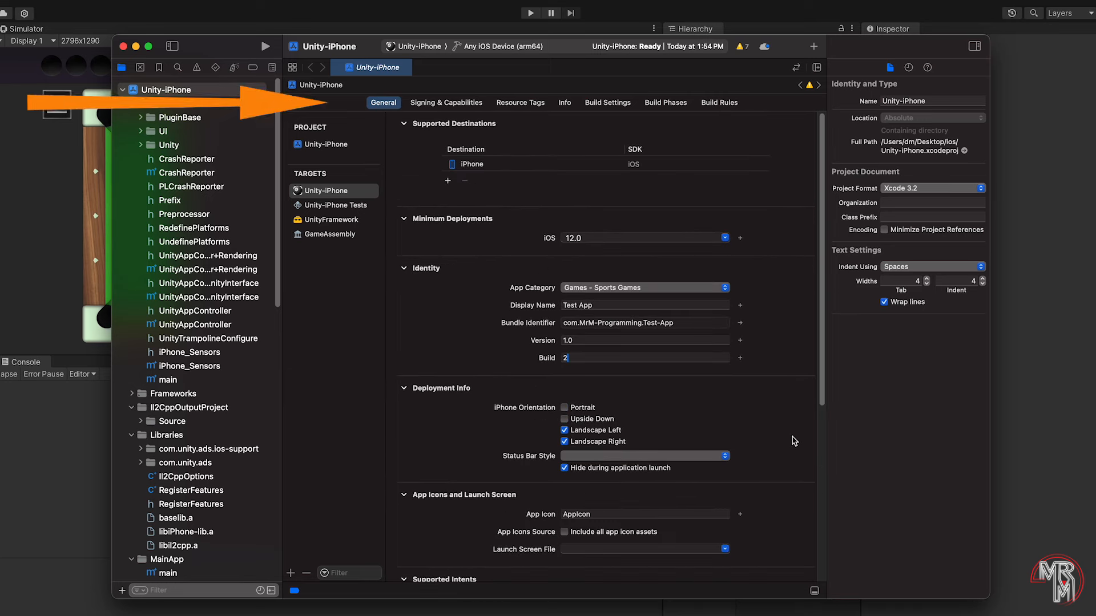
# In the signing settings, set the bundle identifier to com.mrm-programming.test-app and import the test app provisioning profile.
pyautogui.click(471, 105)
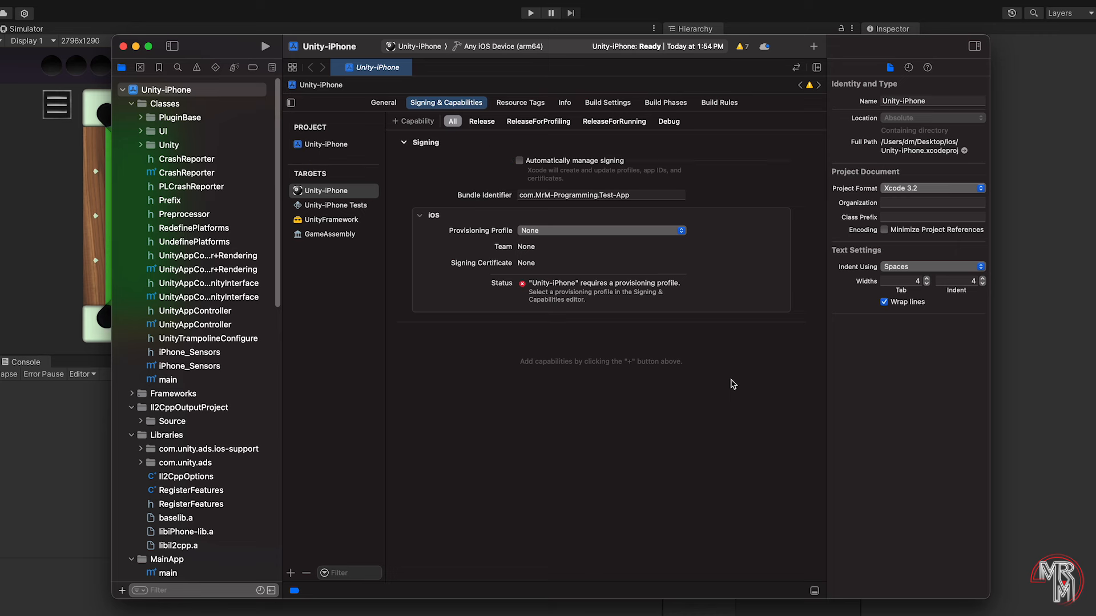
pyautogui.click(633, 195)
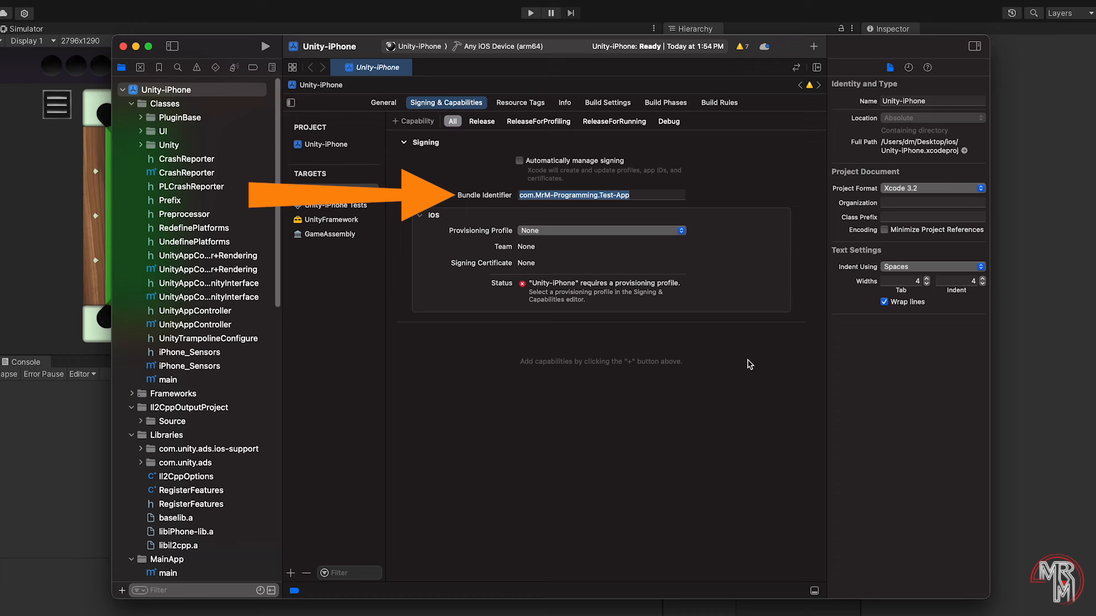
pyautogui.write('com.mrm-programming.test-app')
pyautogui.click(628, 231)
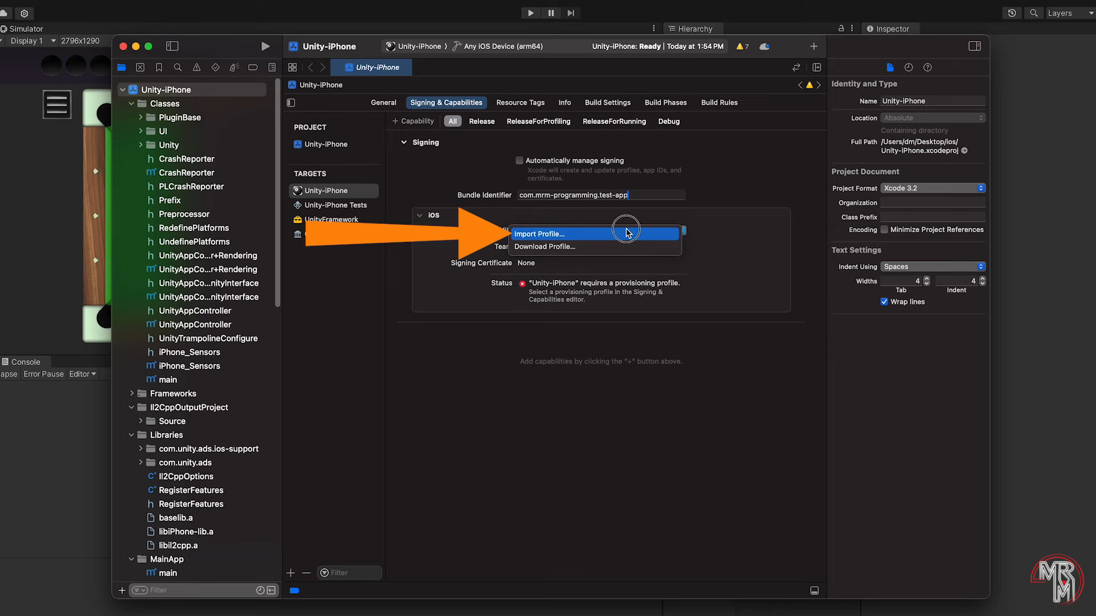
pyautogui.click(628, 234)
pyautogui.doubleClick(524, 255)
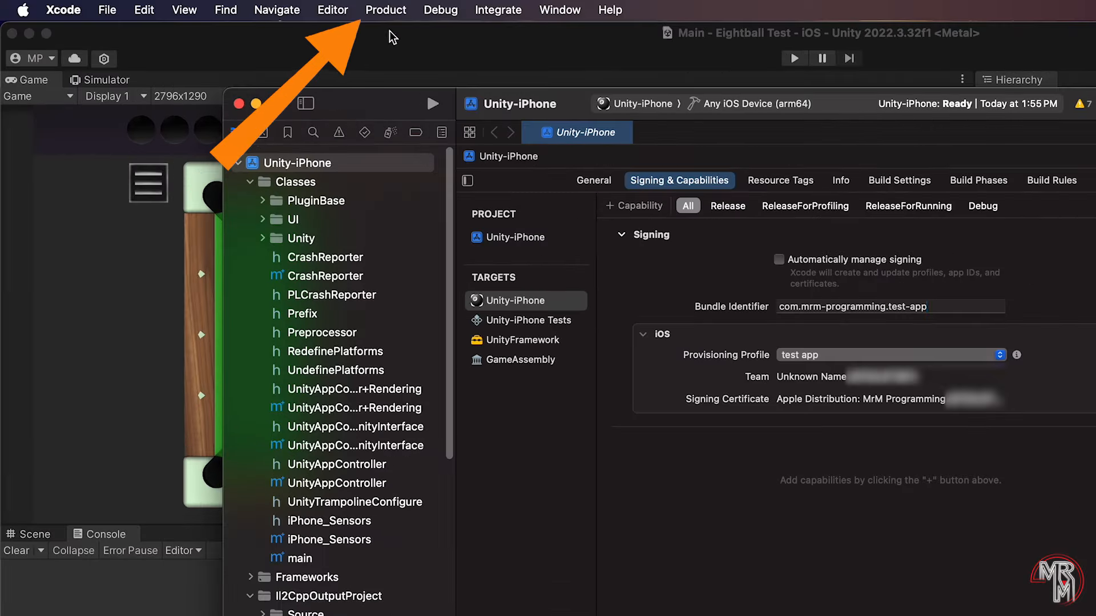
# Archive the project and allow codesign to use the signing key by entering the login keychain password at each request.
pyautogui.click(386, 10)
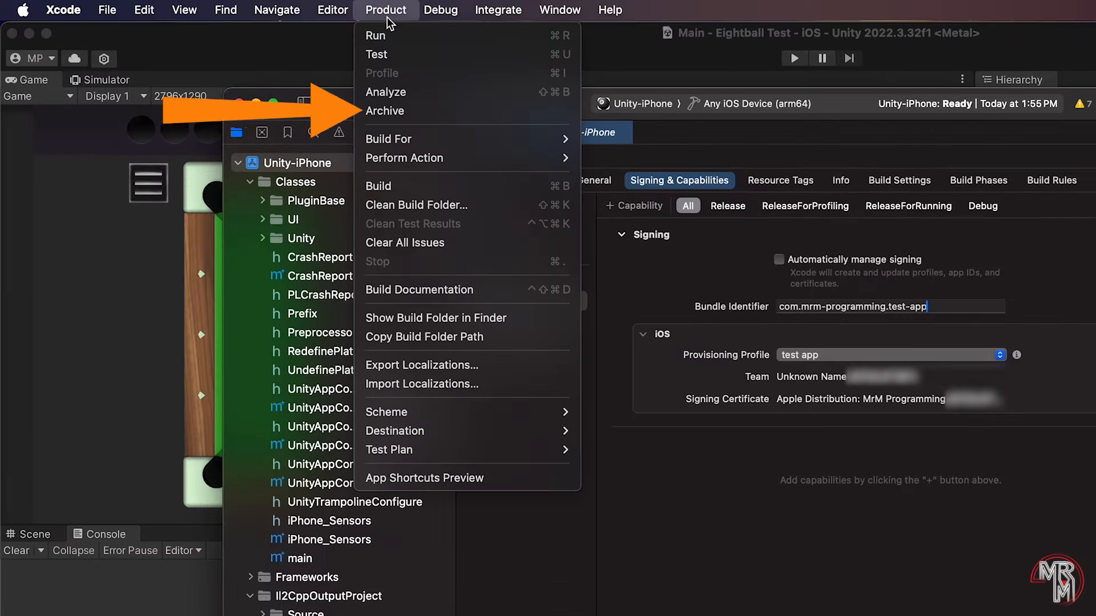
pyautogui.click(871, 439)
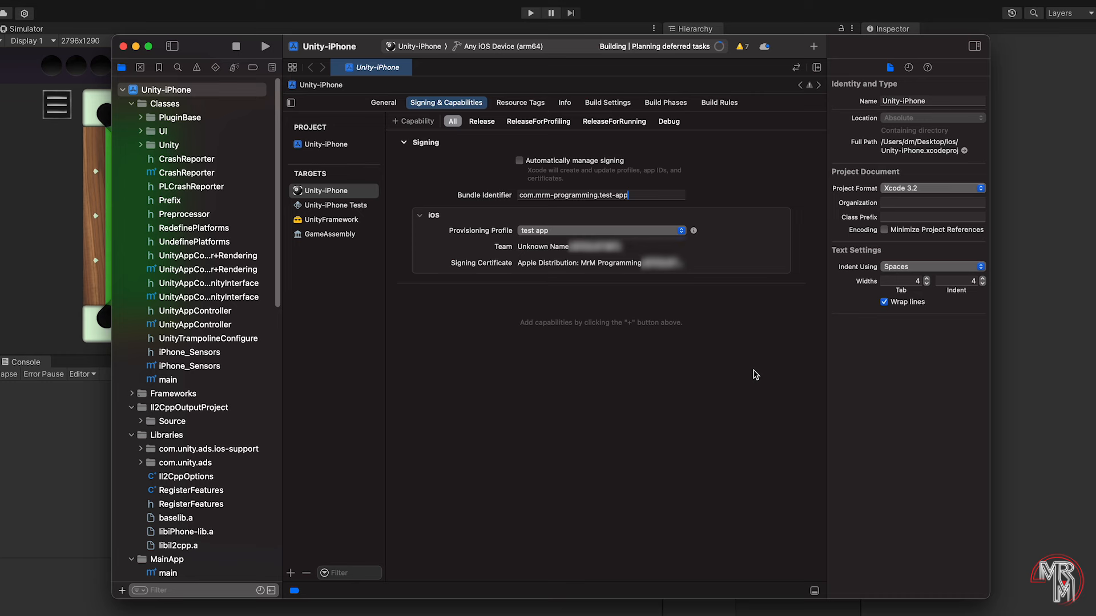
pyautogui.write('**********')
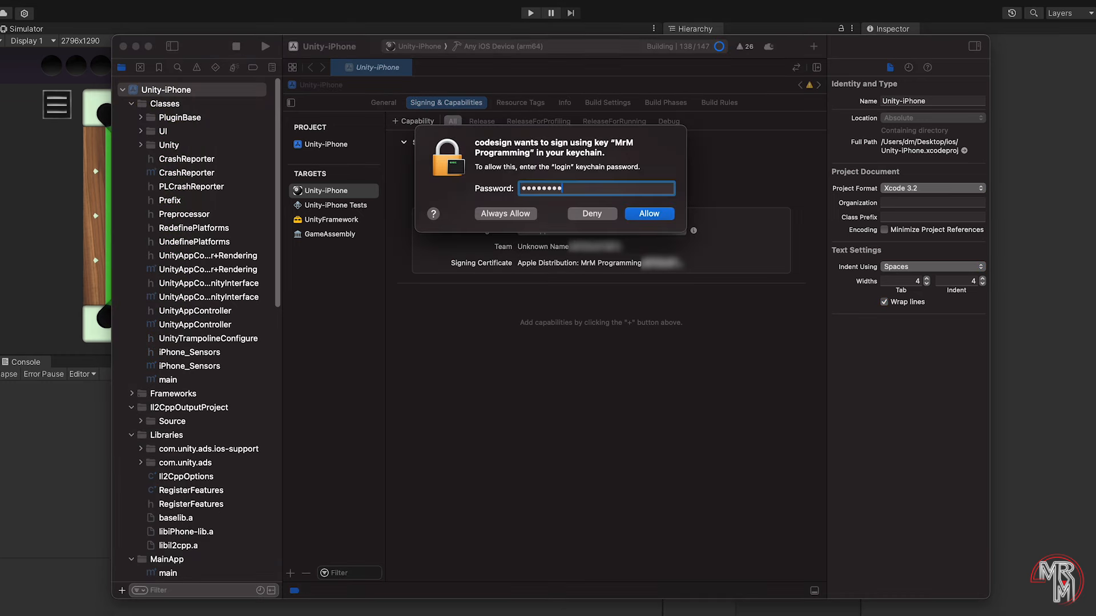
pyautogui.press('Return')
pyautogui.write('**********')
pyautogui.press('Return')
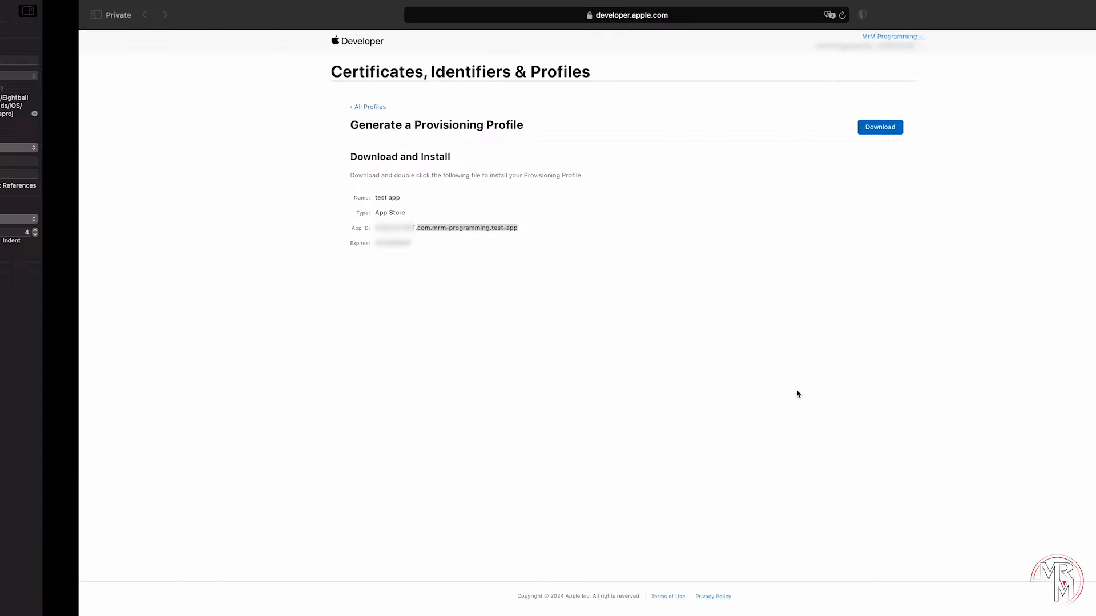
# Switch to the Apple Developer site in the browser and go through the account page to the App Store Connect apps.
pyautogui.click(285, 108)
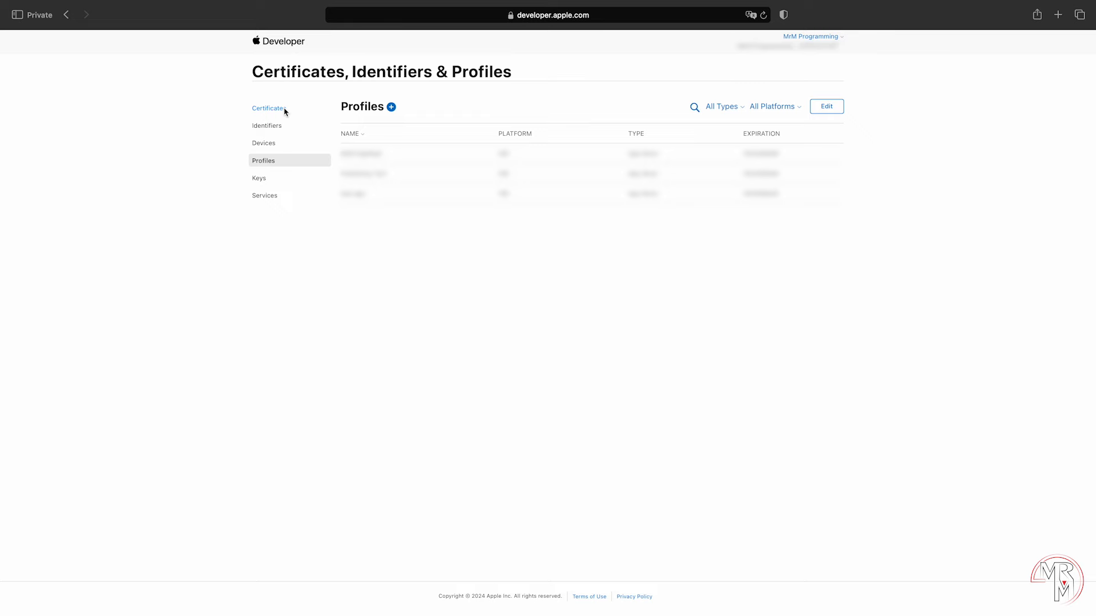
pyautogui.click(289, 44)
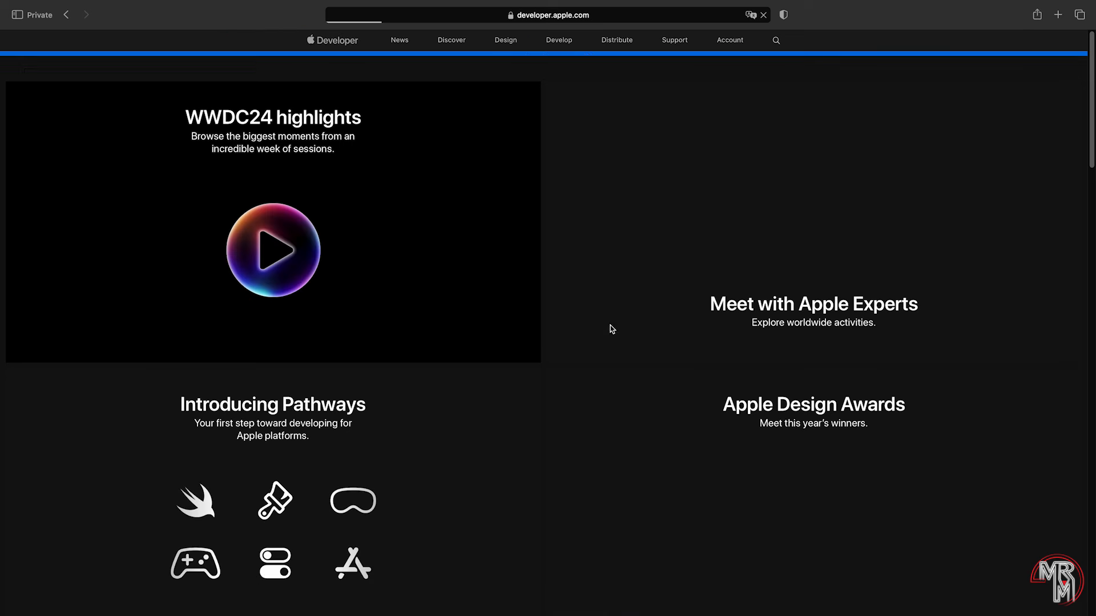
pyautogui.click(730, 41)
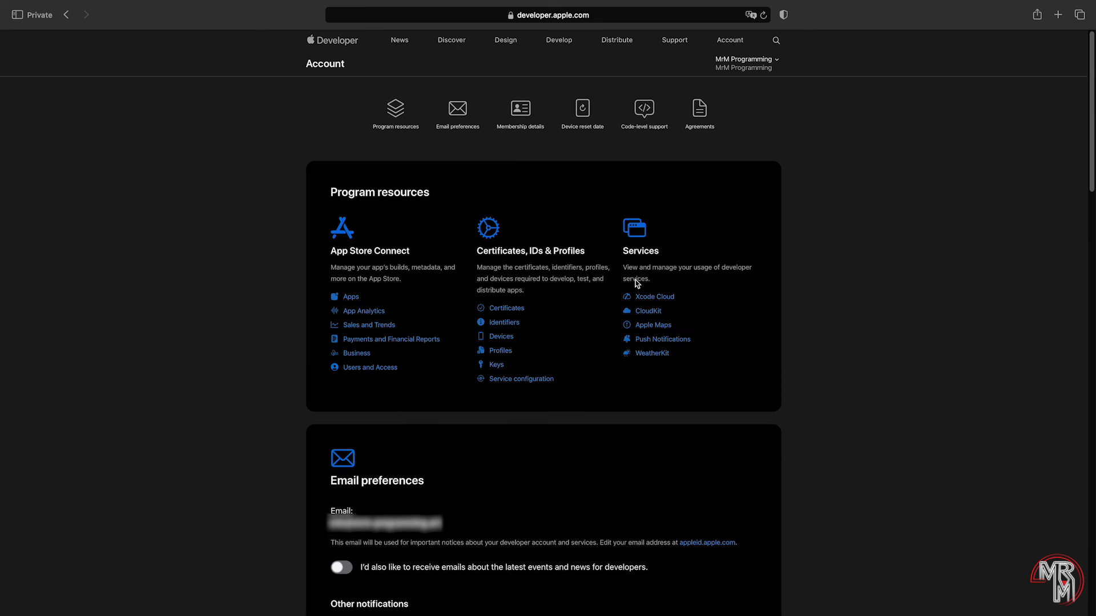
pyautogui.click(353, 301)
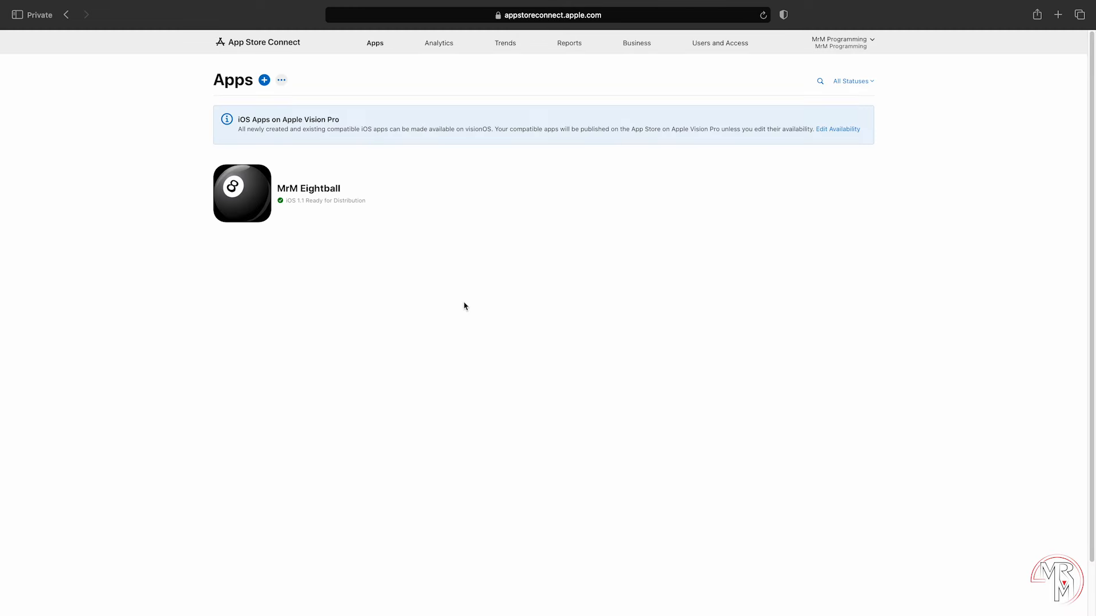
# Start a new iOS app named Test App for Publishing with English (U.S.) as its primary language.
pyautogui.click(264, 80)
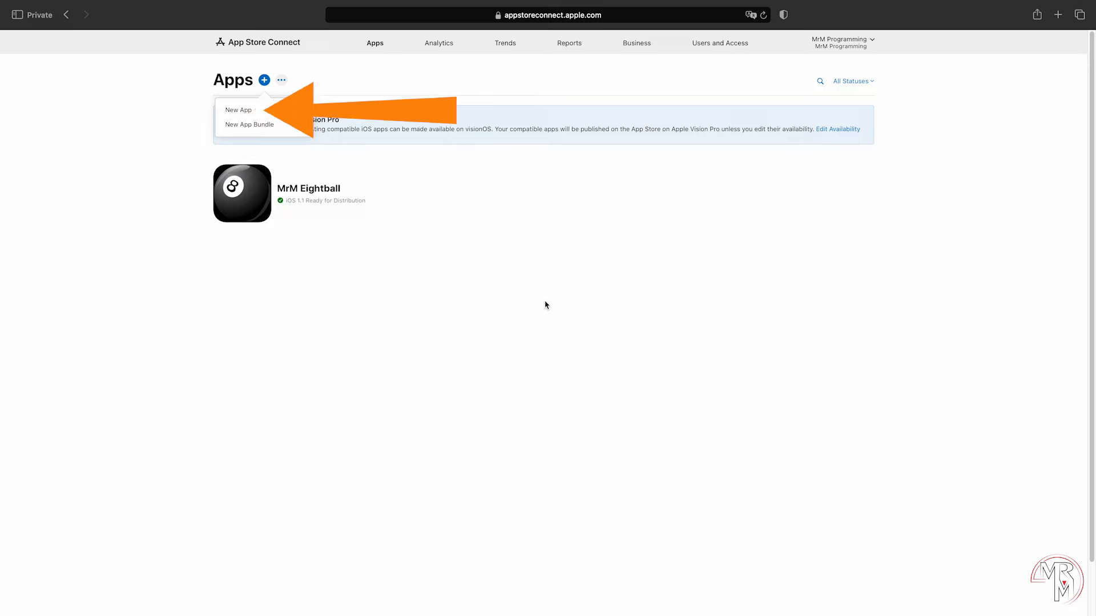
pyautogui.click(260, 112)
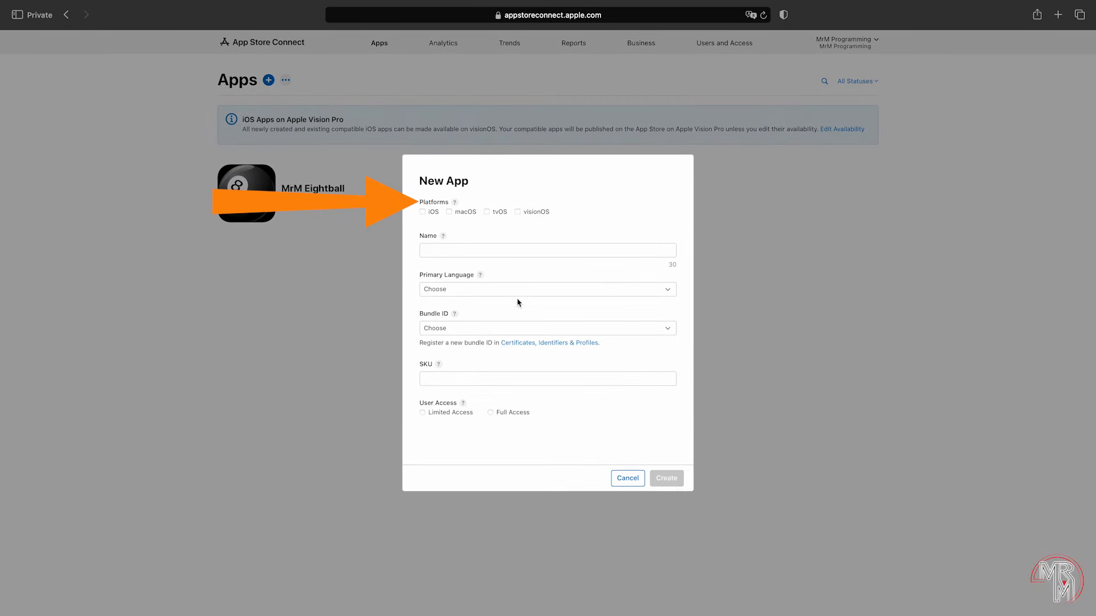
pyautogui.click(423, 213)
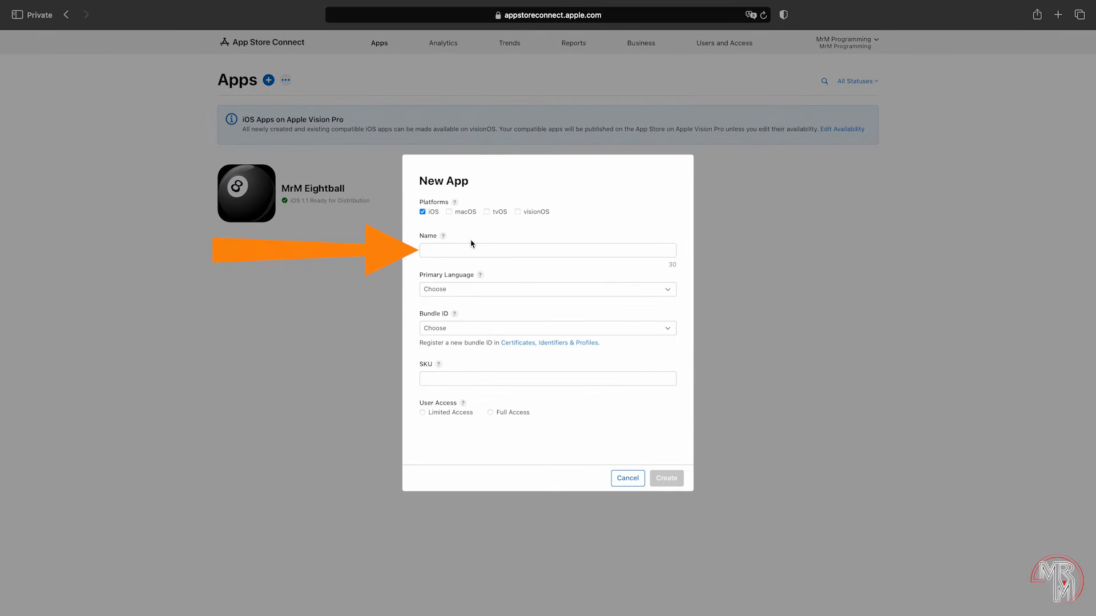
pyautogui.click(481, 249)
pyautogui.write('Test App for Publishing')
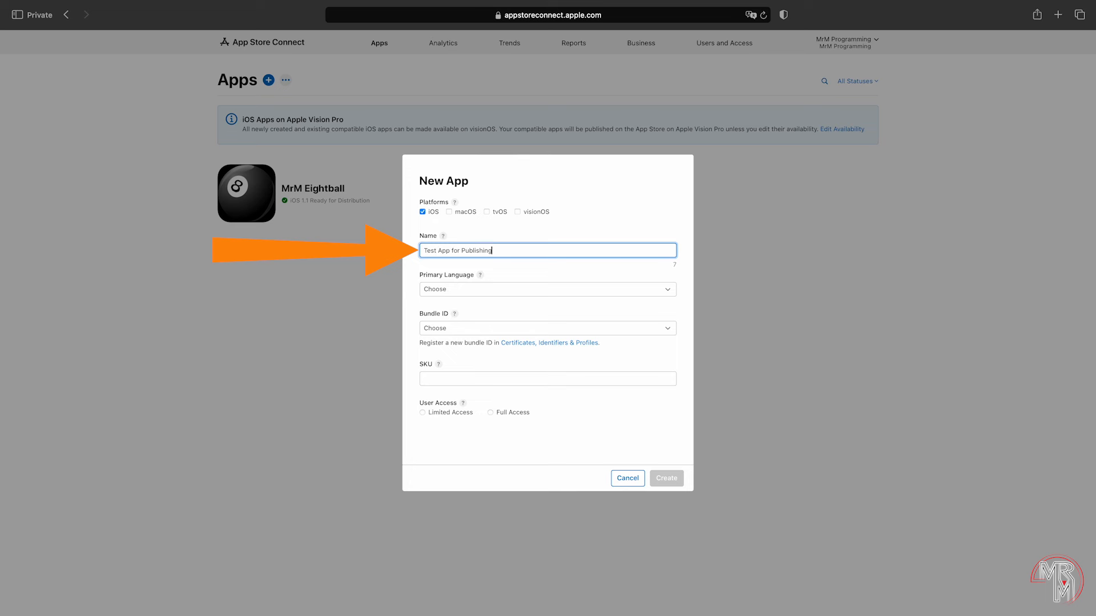
pyautogui.press('Tab')
pyautogui.press('space')
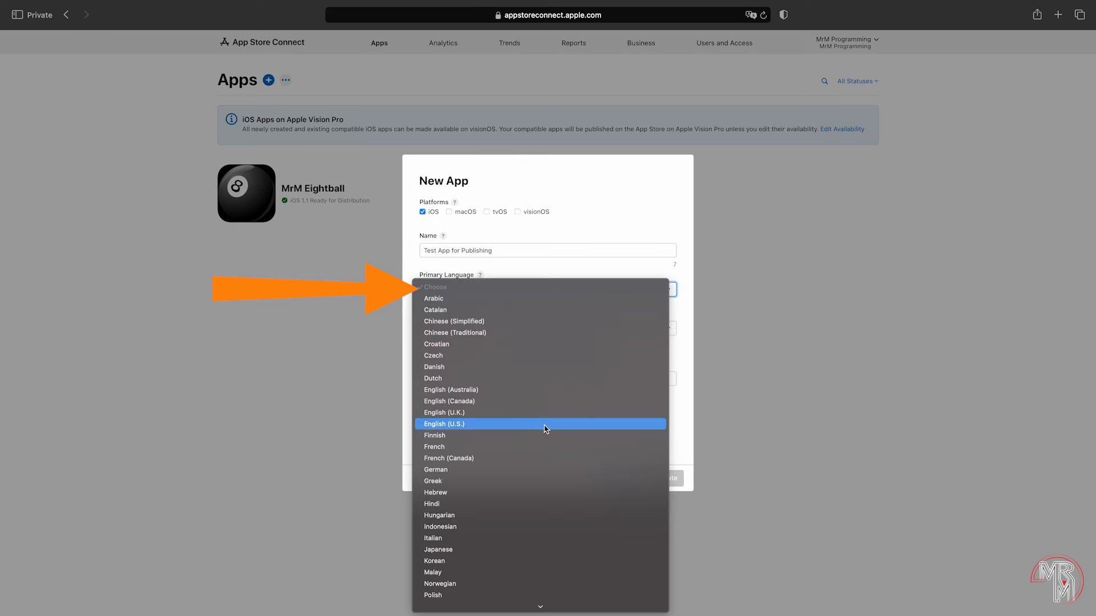
pyautogui.press('Escape')
# Create the app with bundle ID com.mrm-programming.test-app, SKU test-app and full user access.
pyautogui.click(655, 330)
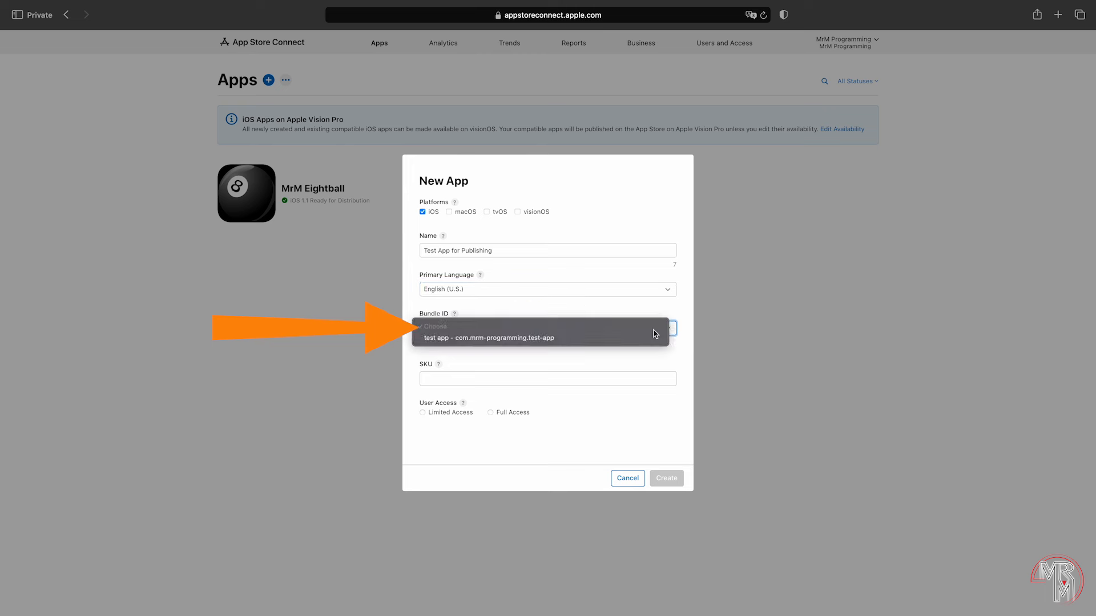
pyautogui.click(646, 341)
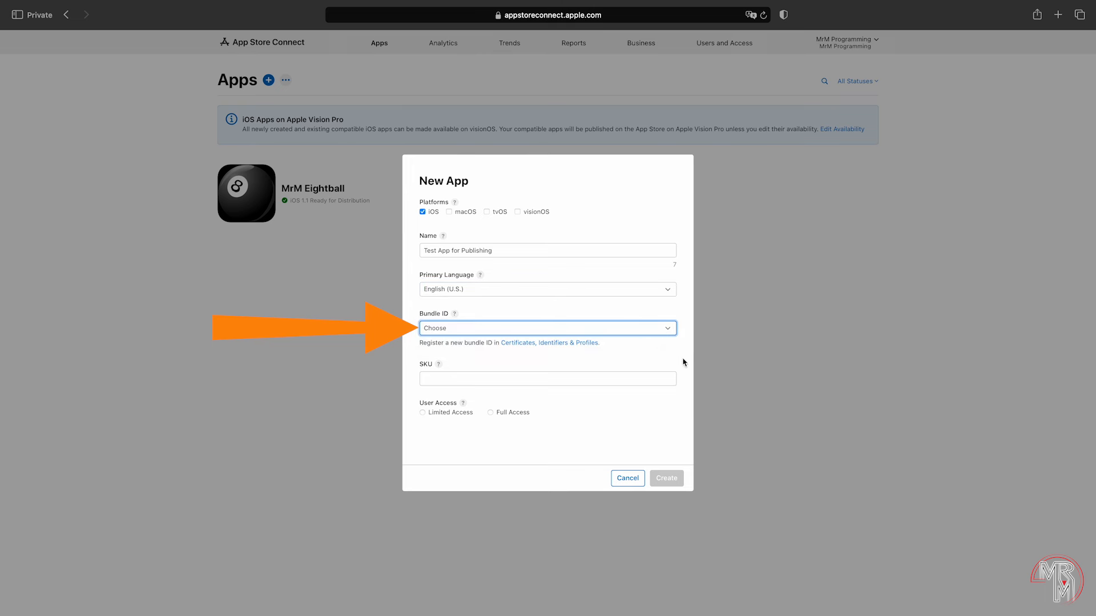
pyautogui.click(640, 368)
pyautogui.write('test-app')
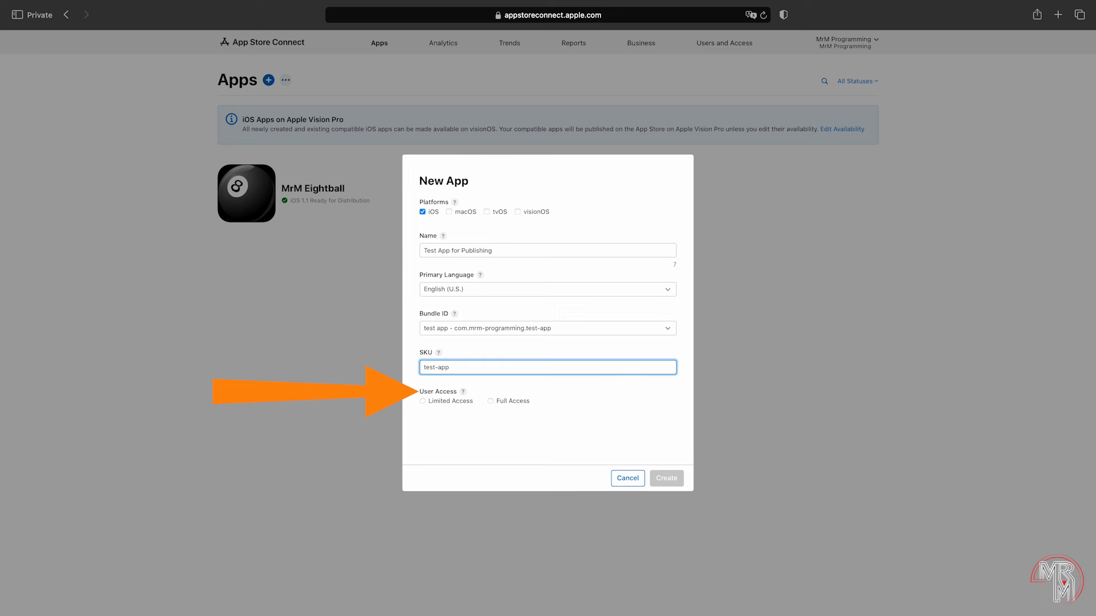
pyautogui.click(509, 401)
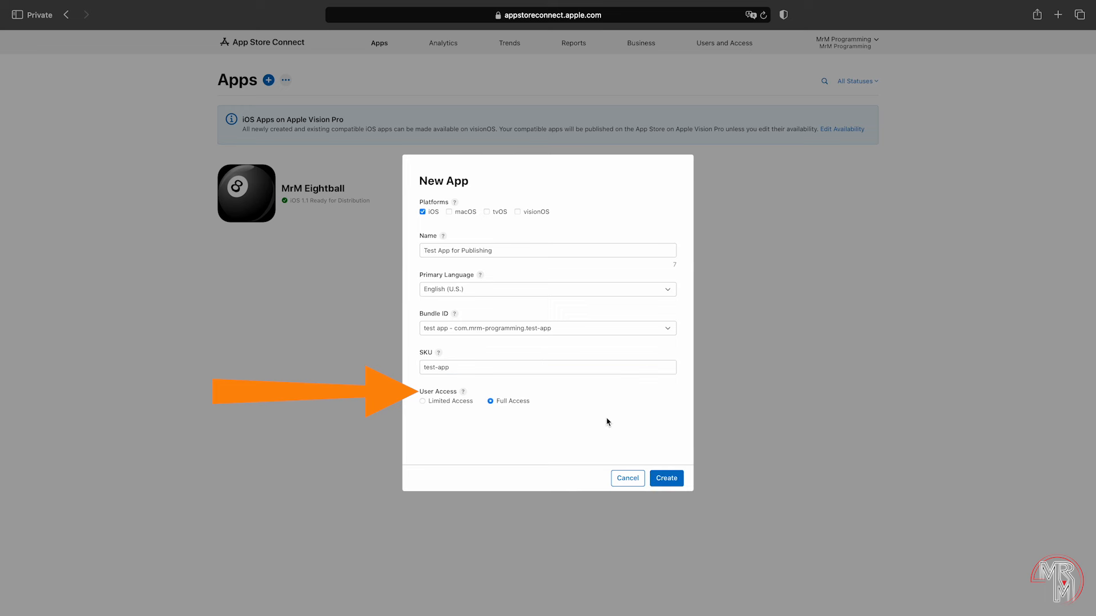
pyautogui.click(665, 478)
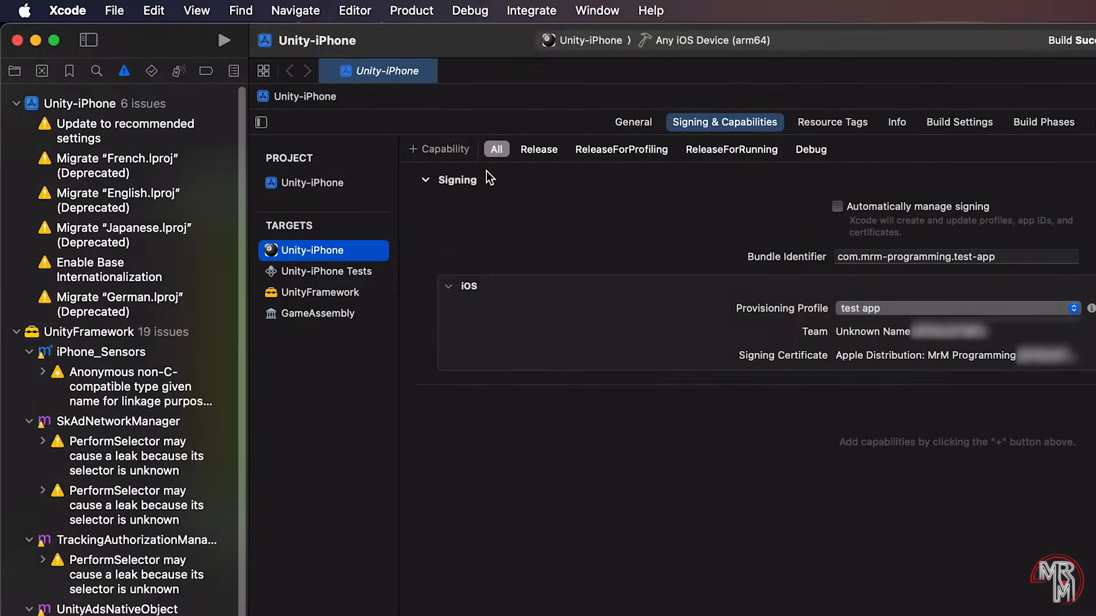
# Switch to Xcode, open the archives in the Organizer and distribute the Unity-iPhone 1.0 (1) archive through App Store Connect.
pyautogui.click(596, 11)
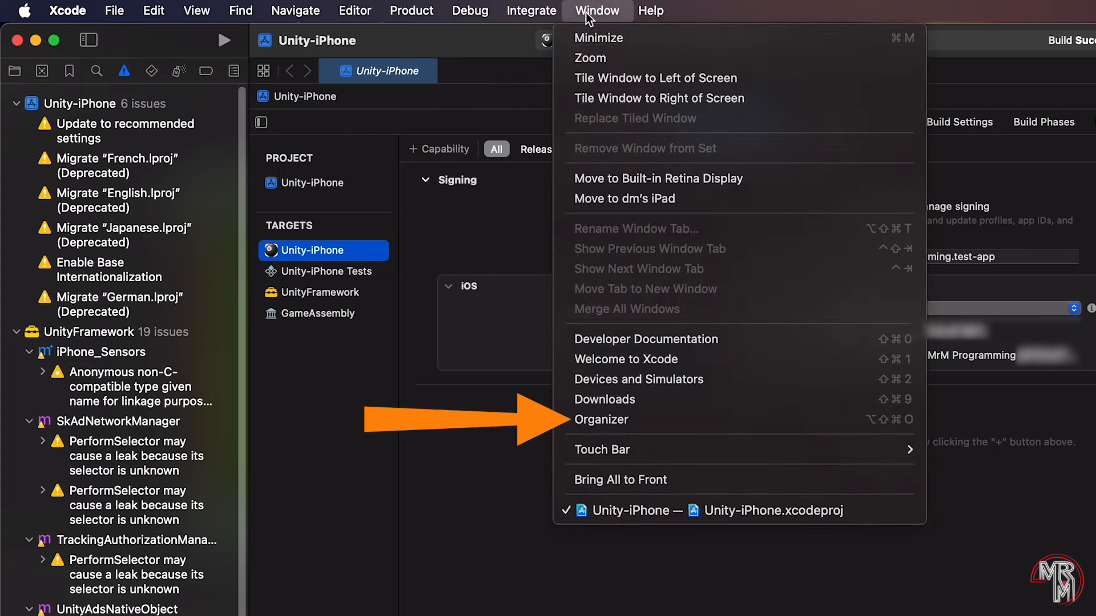
pyautogui.click(673, 421)
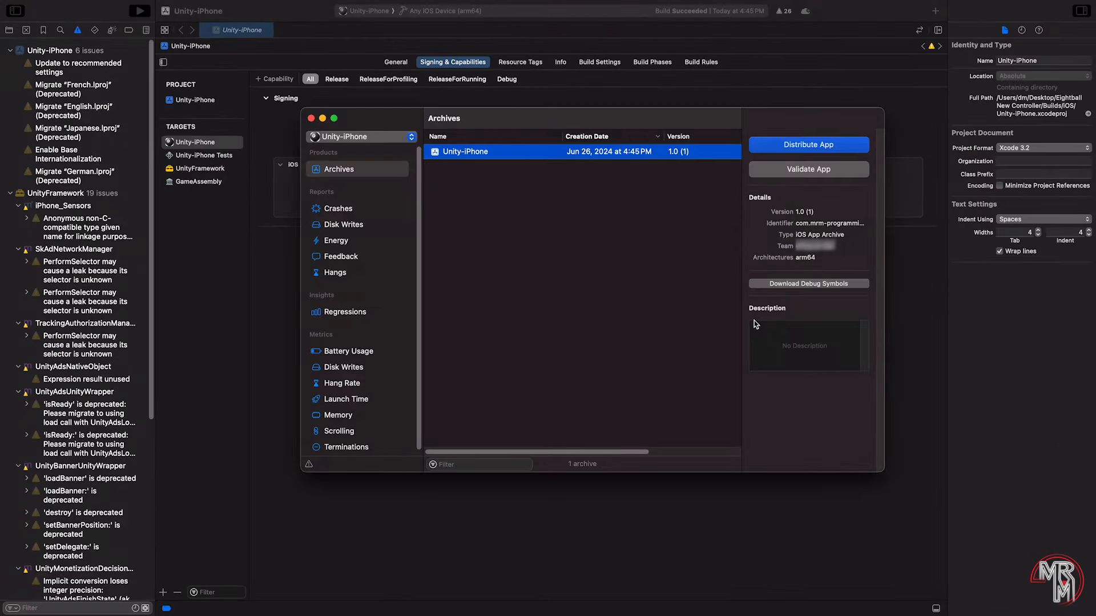
pyautogui.click(802, 147)
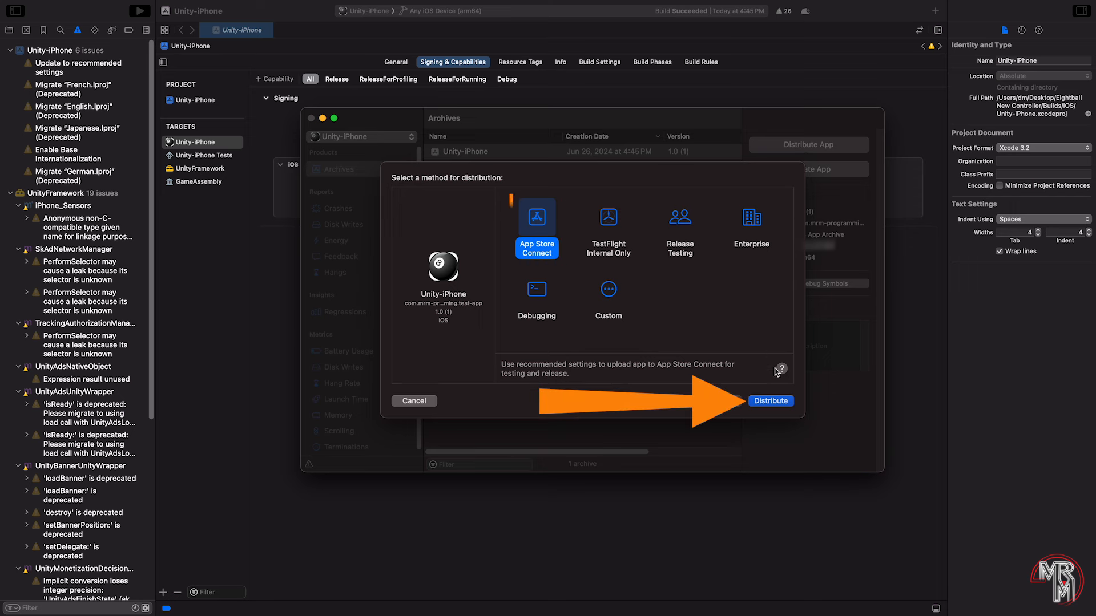
pyautogui.click(770, 400)
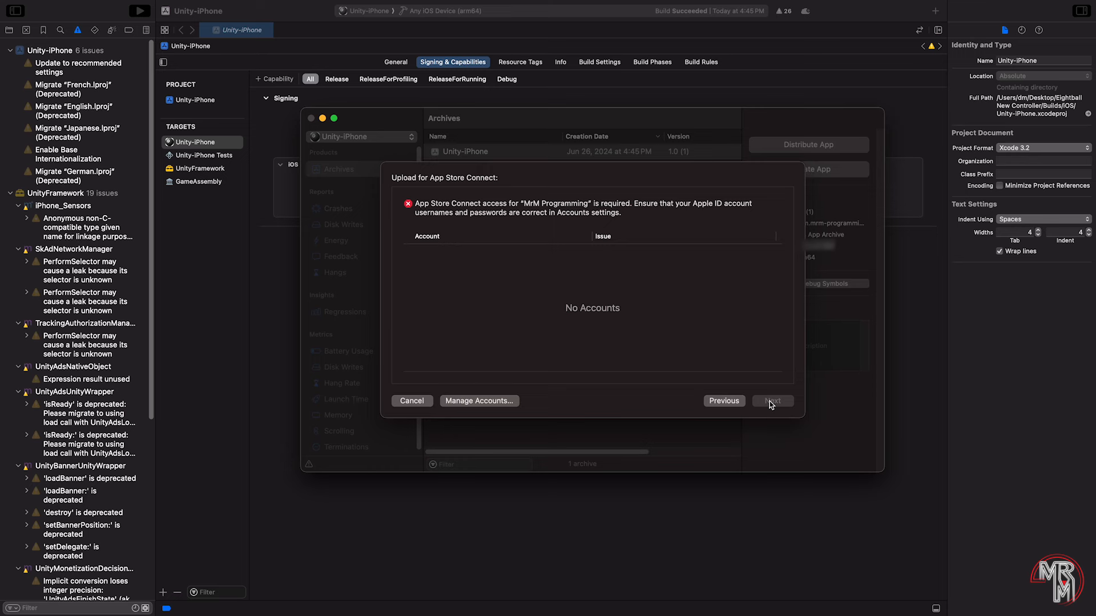
# Add the developer's Apple ID in the account settings and return to the App Store Connect upload.
pyautogui.click(502, 401)
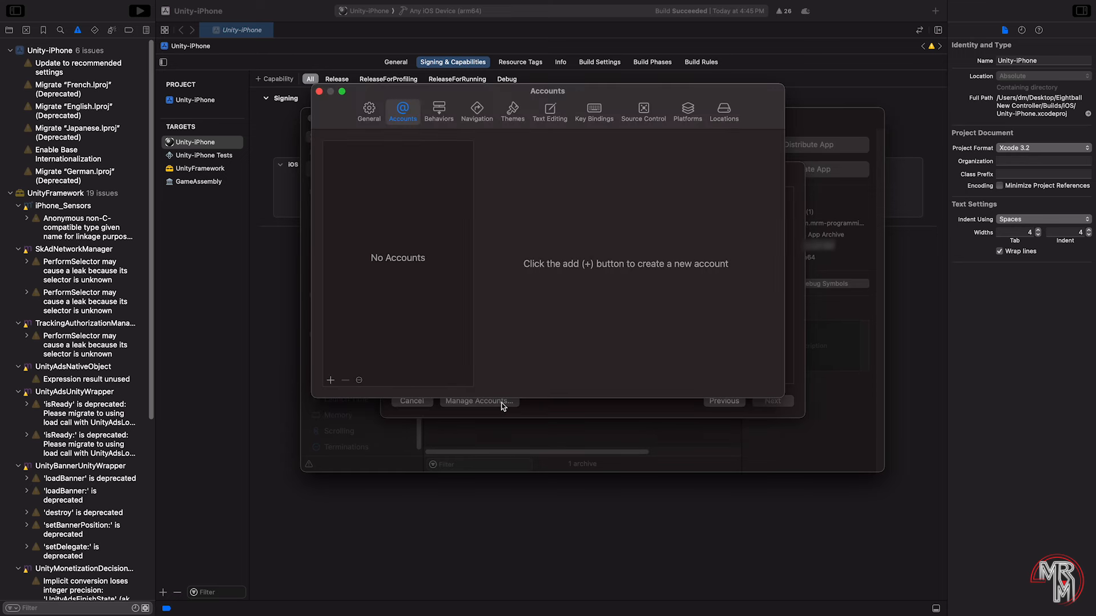
pyautogui.click(330, 380)
pyautogui.click(623, 308)
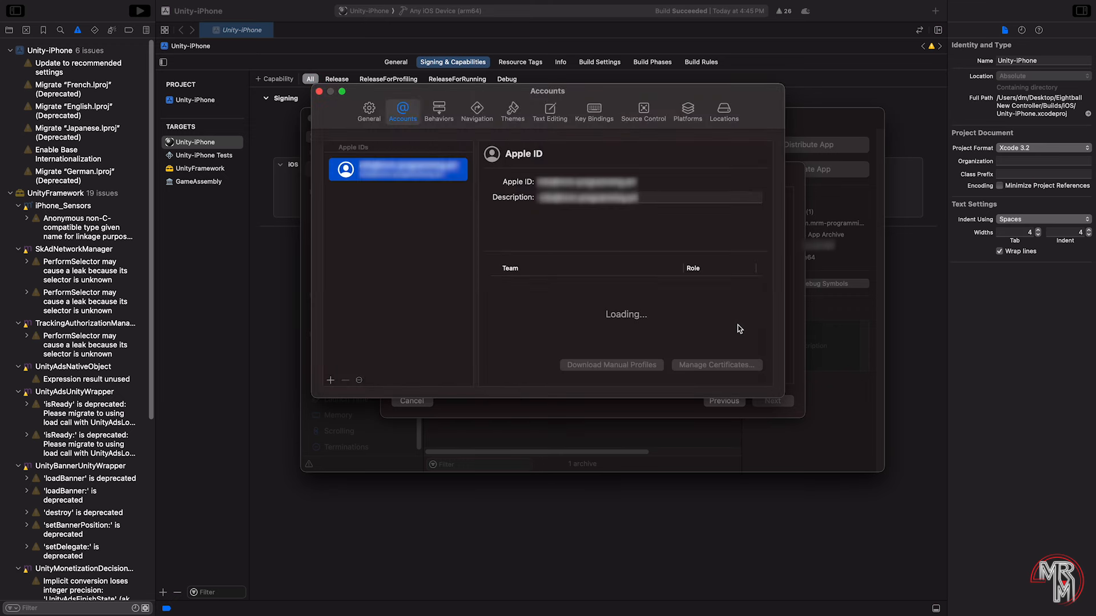
pyautogui.click(319, 91)
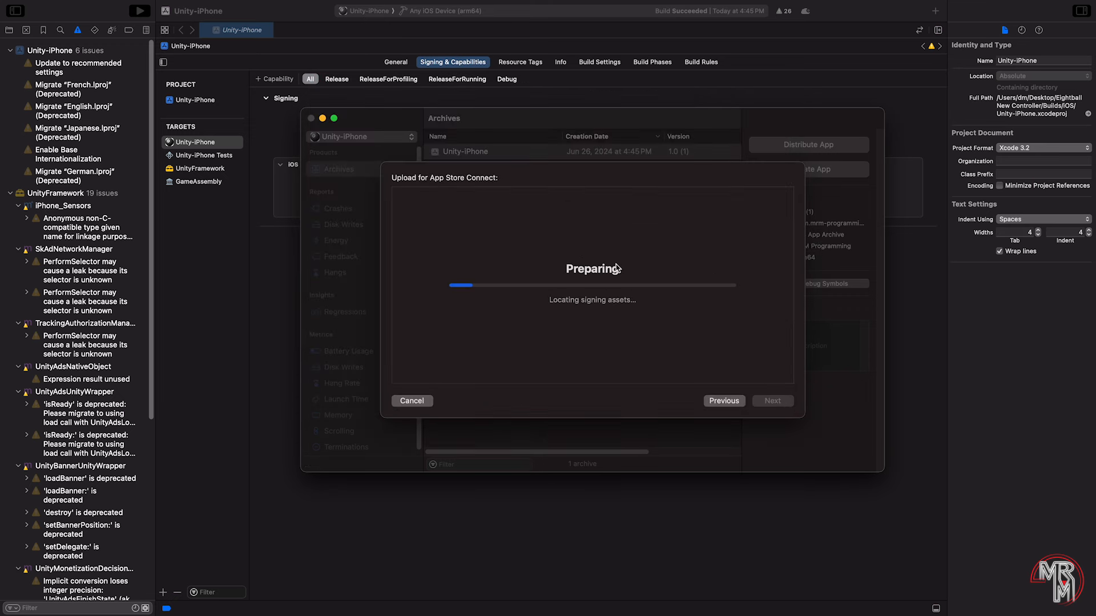
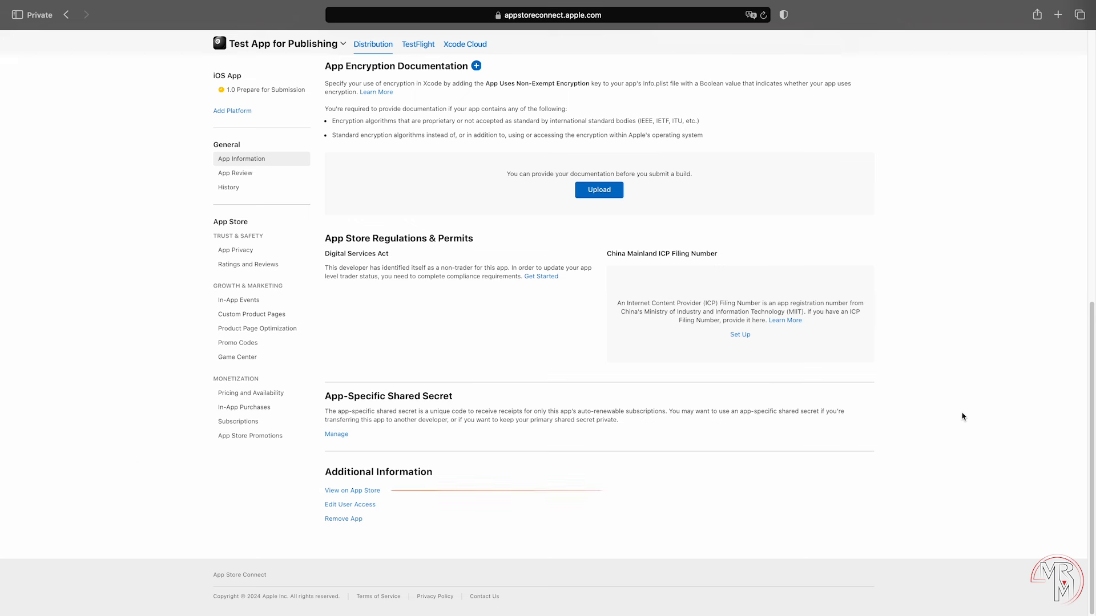
# View the App Privacy page of Test App for Publishing, and read the privacy policy linked from the developer's published App Store app.
pyautogui.click(245, 252)
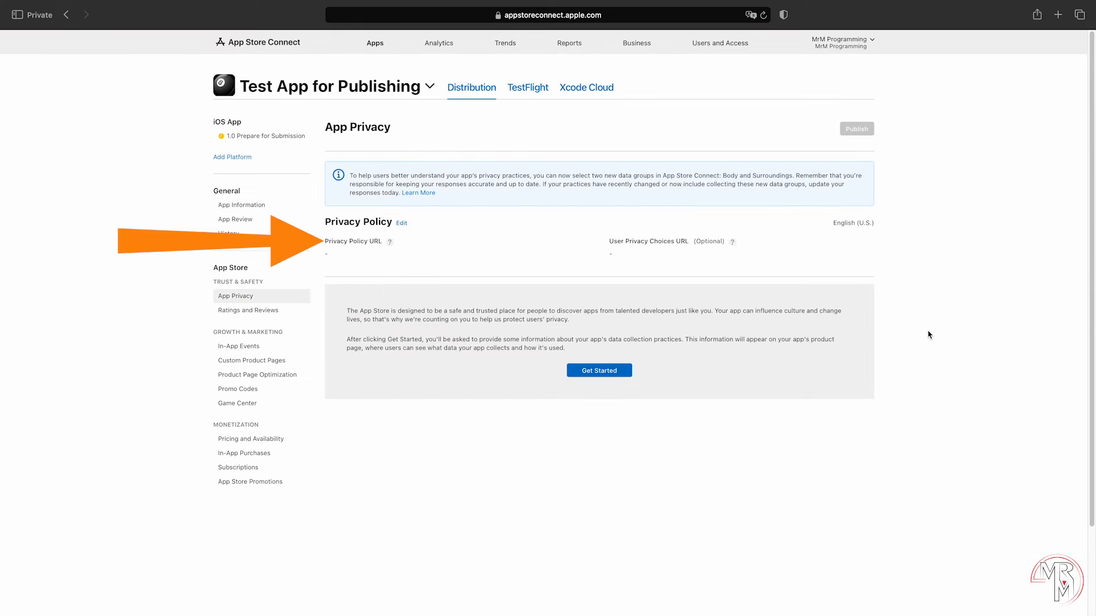
pyautogui.moveTo(1083, 186); pyautogui.dragTo(1089, 460)
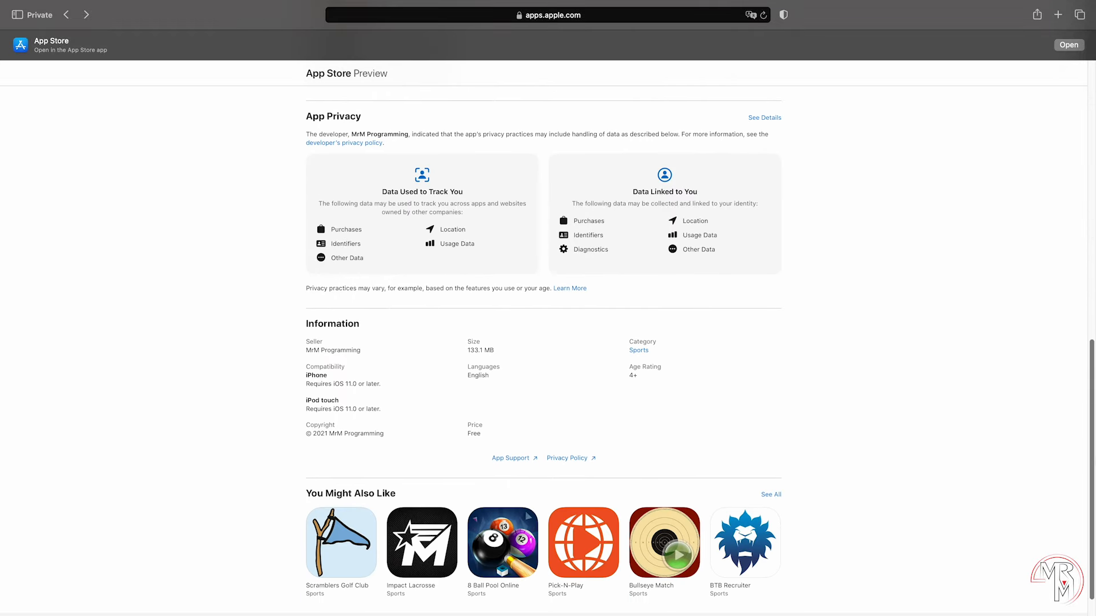
pyautogui.click(567, 458)
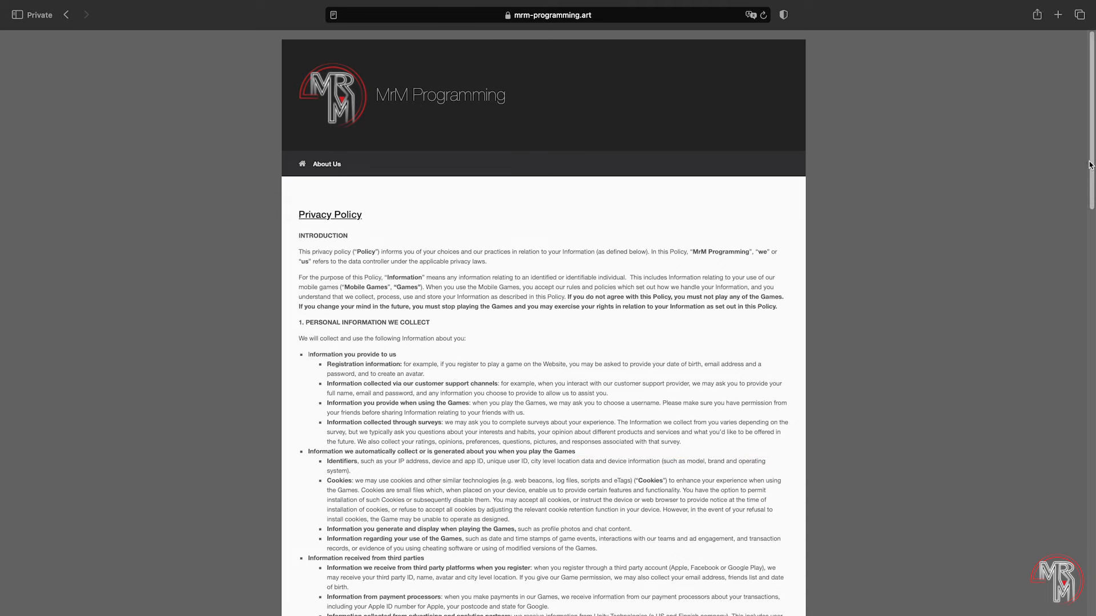
pyautogui.moveTo(1089, 164); pyautogui.dragTo(1044, 568)
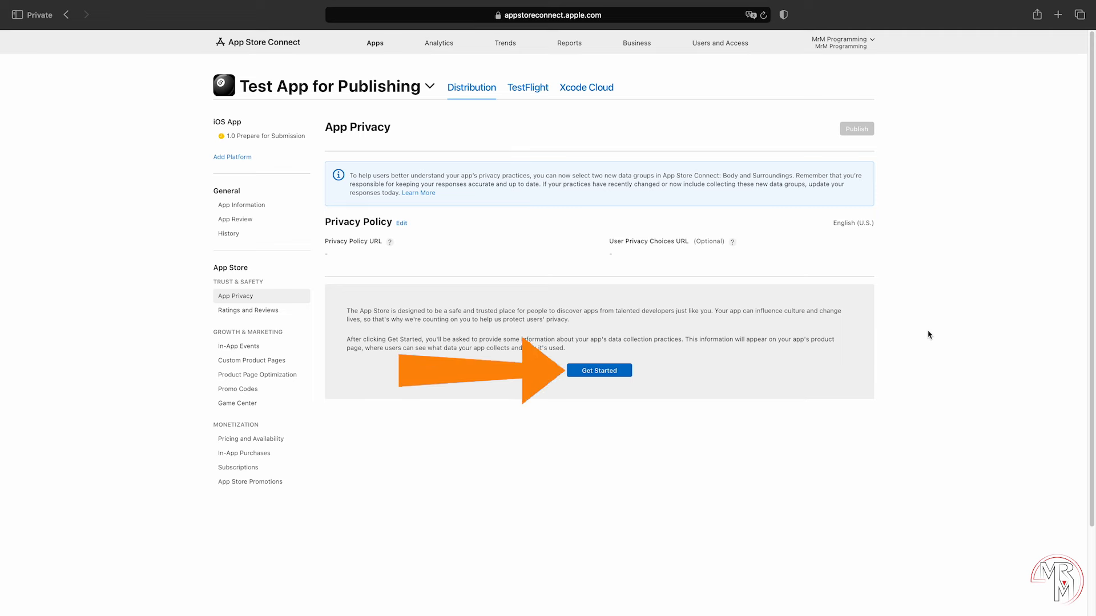
# Start the data collection questionnaire in App Store Connect, answer that the app collects data, and consult Unity's Apple privacy survey for Unity Ads.
pyautogui.click(628, 374)
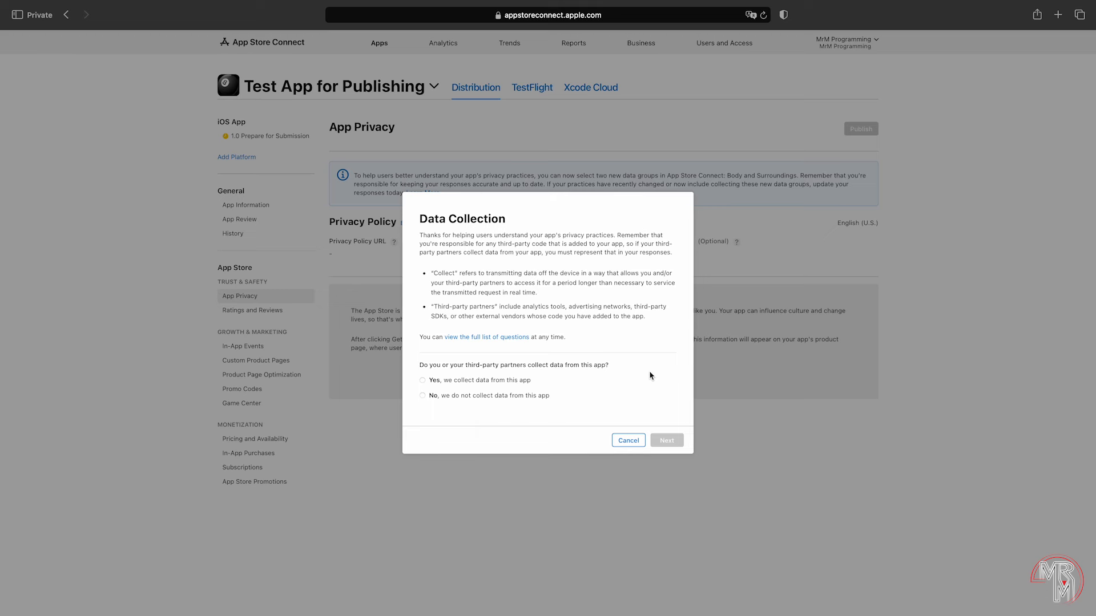
pyautogui.click(510, 381)
pyautogui.click(666, 440)
pyautogui.moveTo(688, 171); pyautogui.dragTo(691, 228)
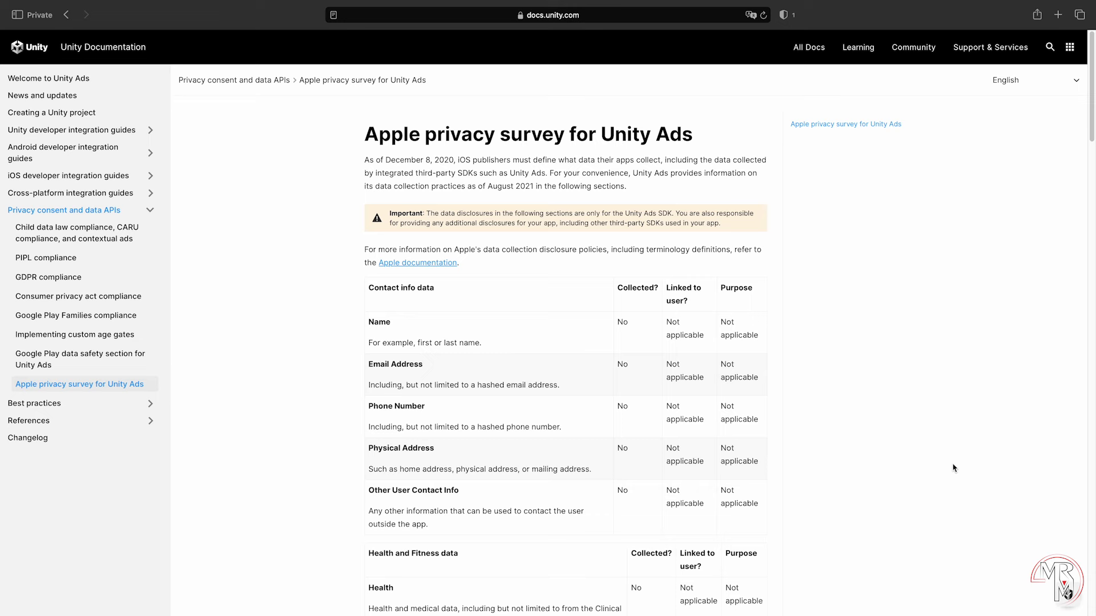
pyautogui.hotkey('ctrl', 'Left')
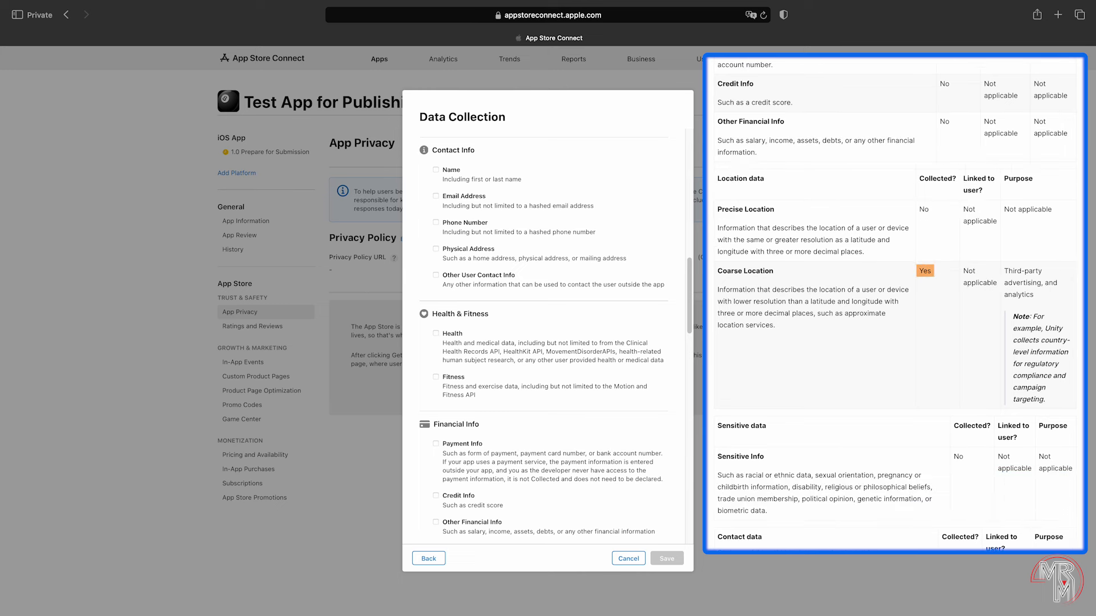
# Mark Coarse Location and Customer Support as collected data types.
pyautogui.moveTo(691, 327); pyautogui.dragTo(689, 385)
pyautogui.click(477, 295)
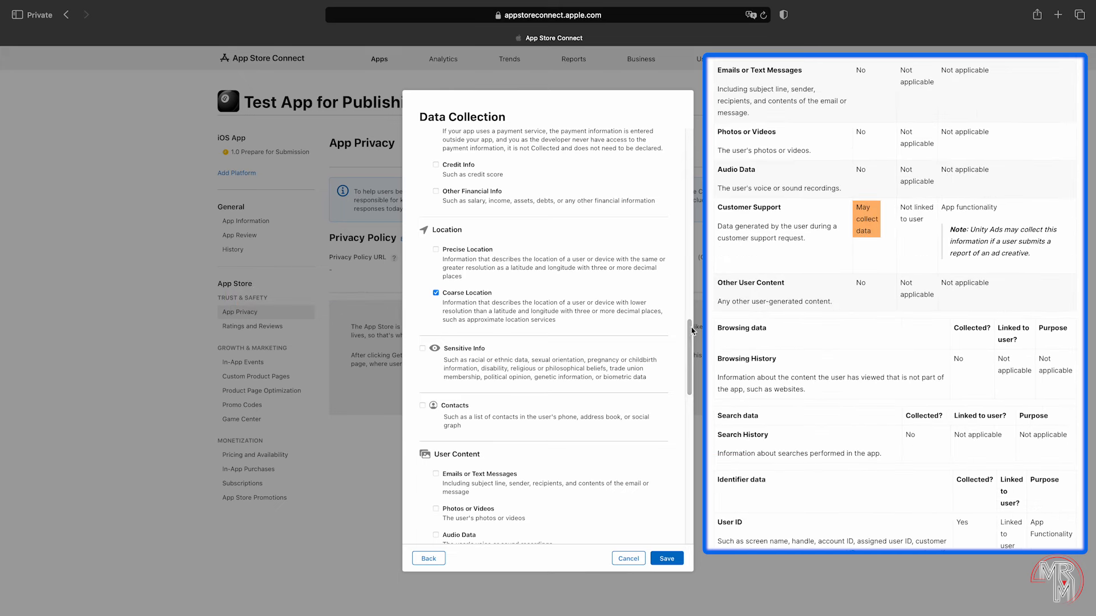
pyautogui.moveTo(694, 334); pyautogui.dragTo(656, 379)
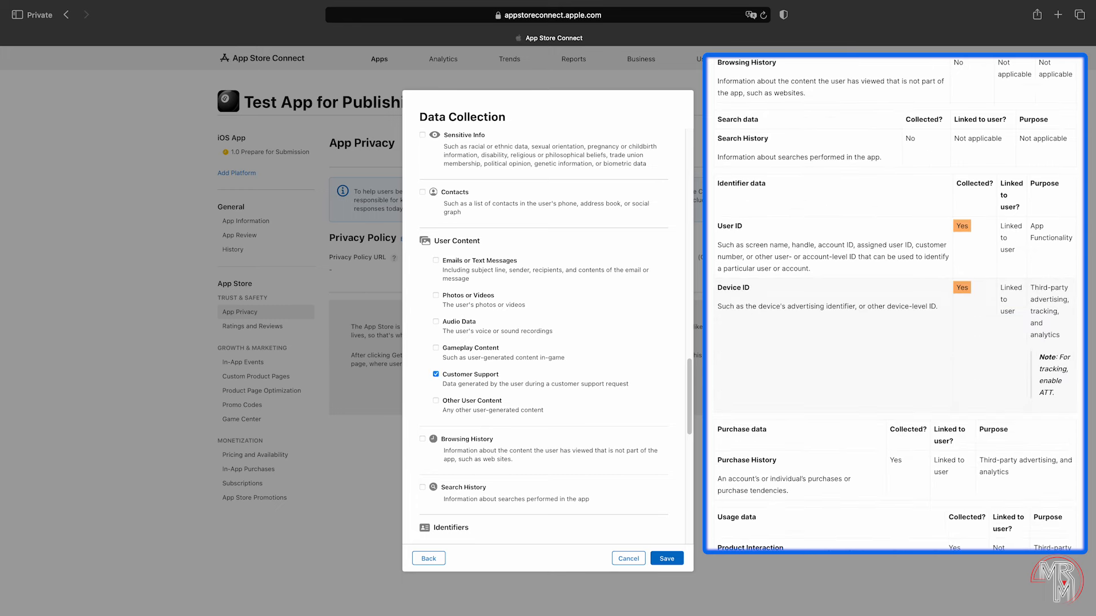
# Mark the identifiers User ID and Device ID, as well as Purchases, as collected data types.
pyautogui.moveTo(690, 371); pyautogui.dragTo(689, 427)
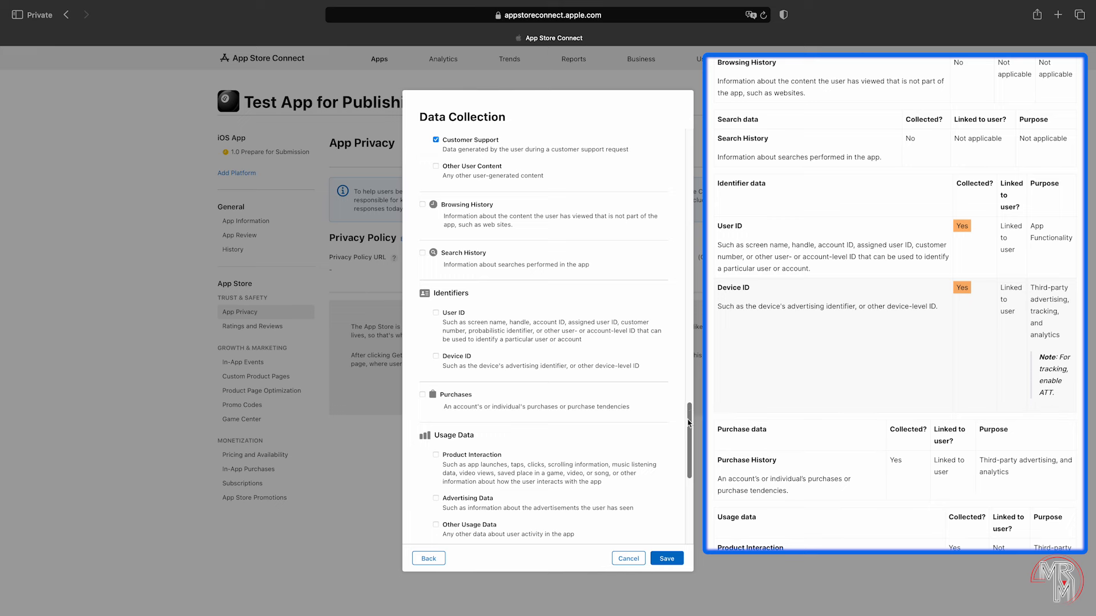
pyautogui.click(454, 314)
pyautogui.click(453, 356)
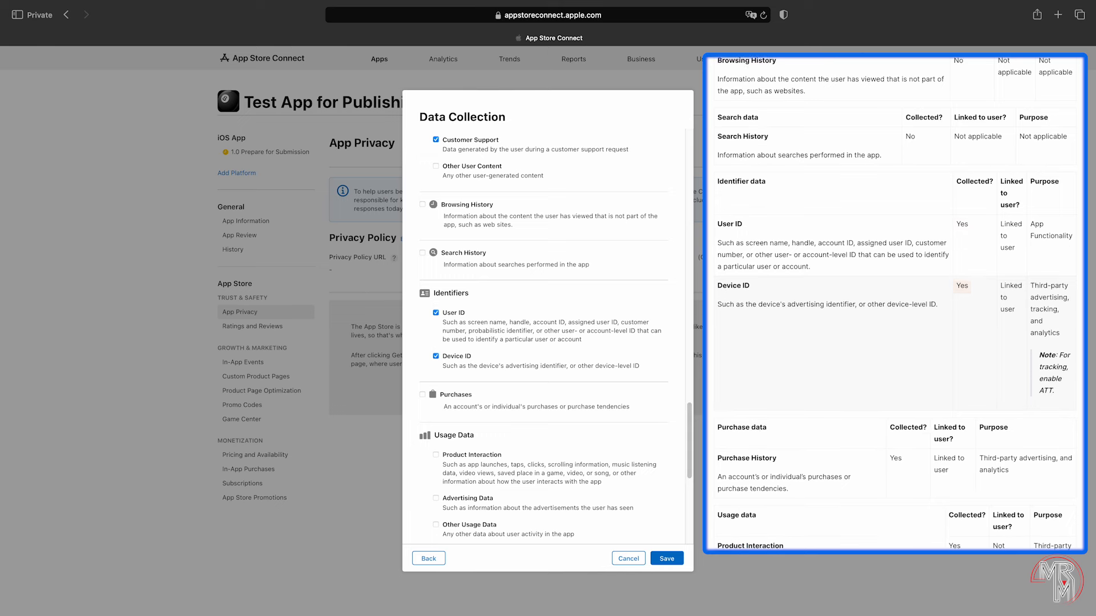
pyautogui.click(450, 395)
# Mark the usage data types Product Interaction, Advertising Data and Other Usage Data as collected.
pyautogui.scroll(-5, 665, 429)
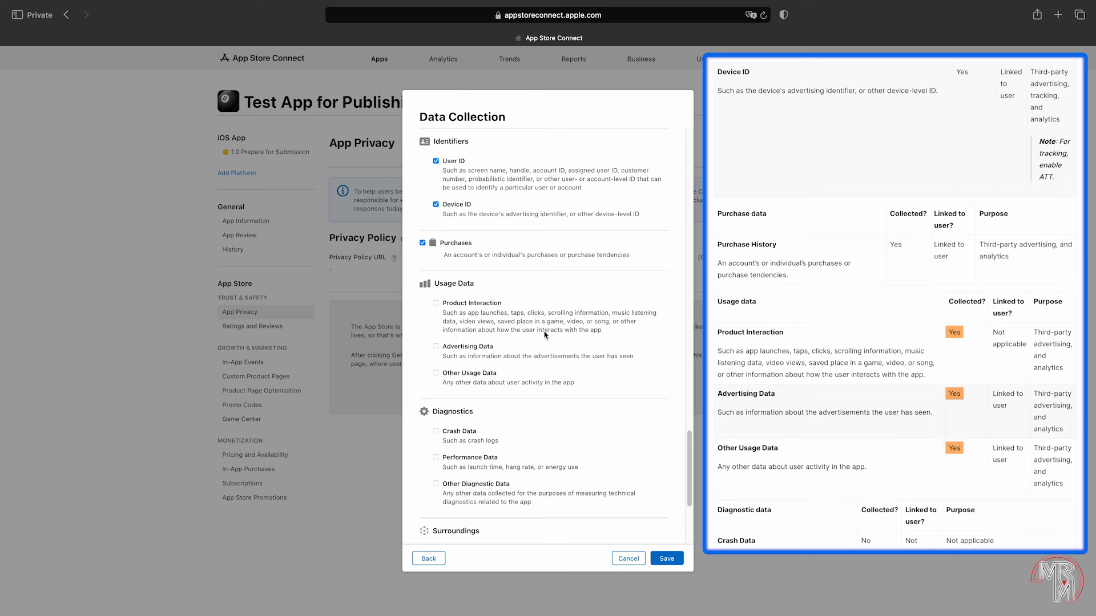
pyautogui.click(489, 307)
pyautogui.click(476, 344)
pyautogui.click(473, 373)
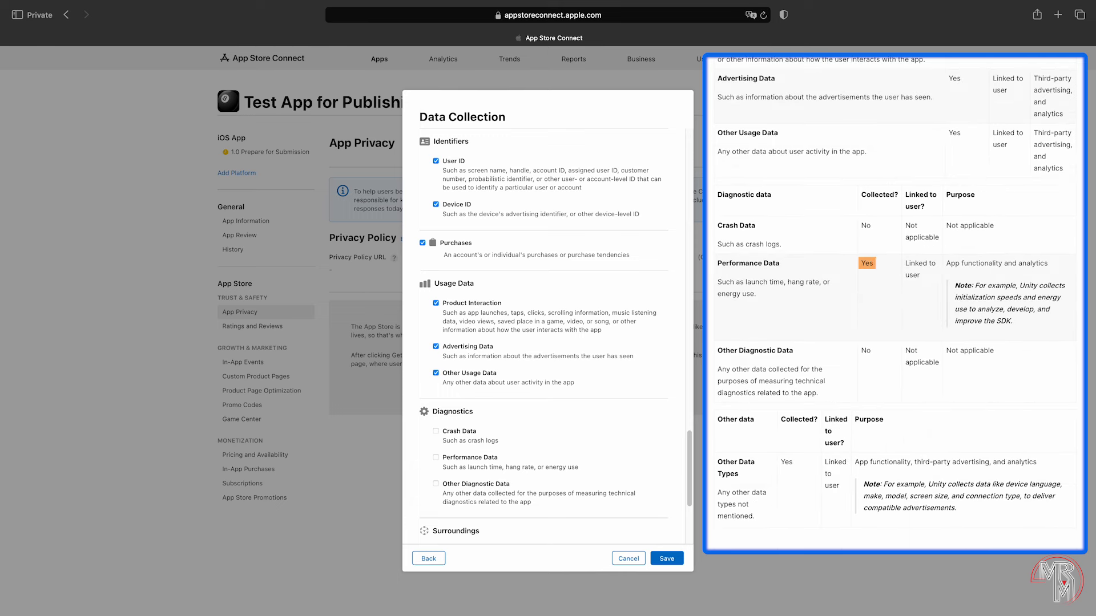
# Mark Performance Data and Other Data as collected, save the data type selection and acknowledge the additional setup notice.
pyautogui.scroll(-3, 652, 445)
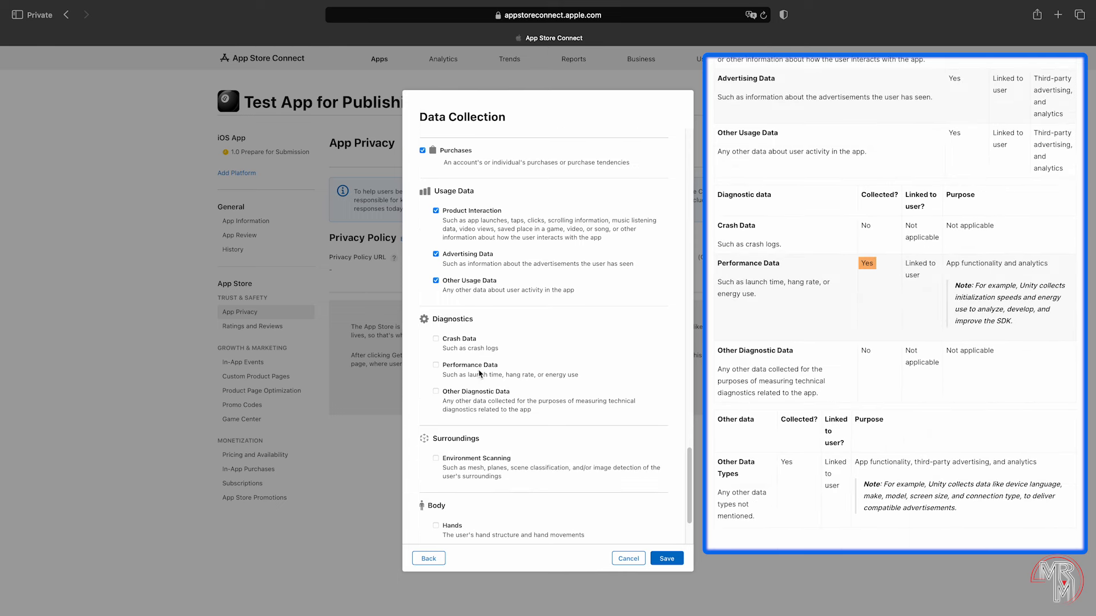
pyautogui.click(476, 366)
pyautogui.scroll(-3, 500, 490)
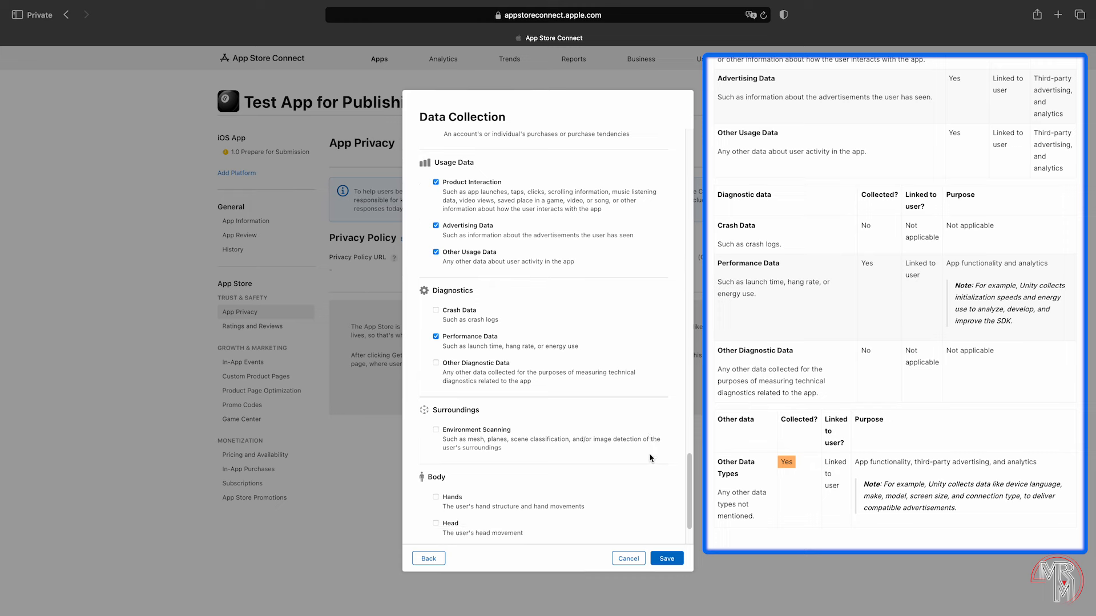
pyautogui.click(461, 490)
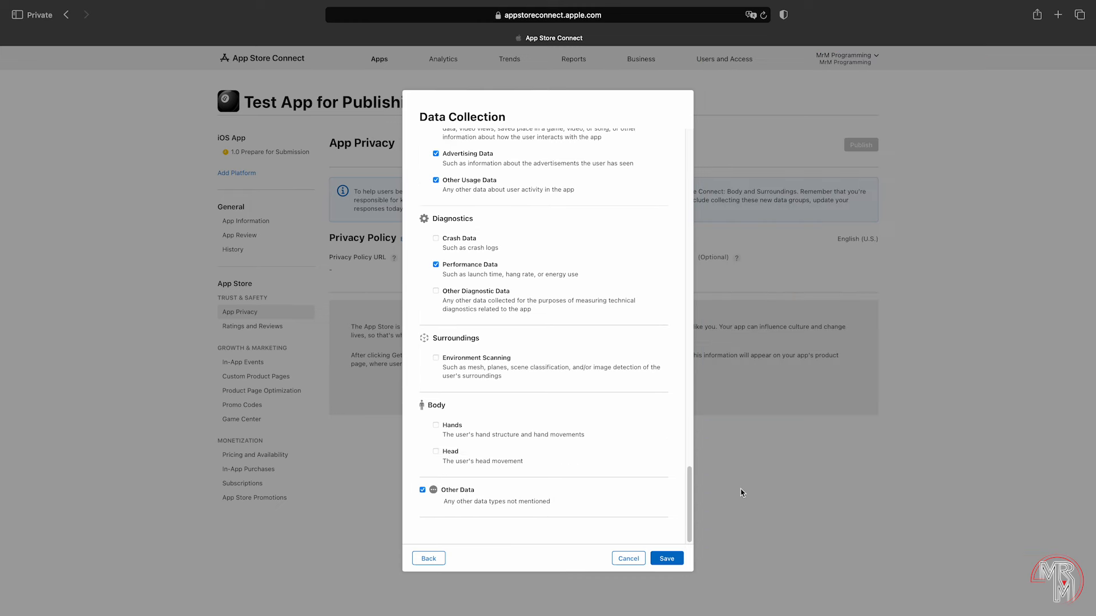
pyautogui.click(671, 559)
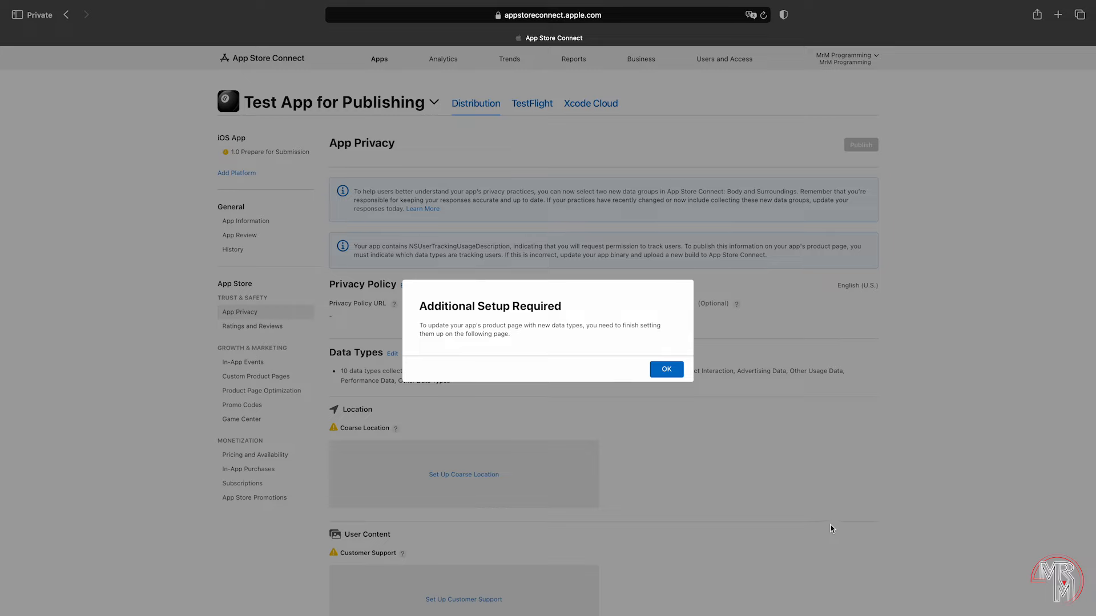
pyautogui.click(666, 369)
# Set the purposes of the collected Coarse Location data to Third-Party Advertising and Analytics.
pyautogui.scroll(-4, 915, 477)
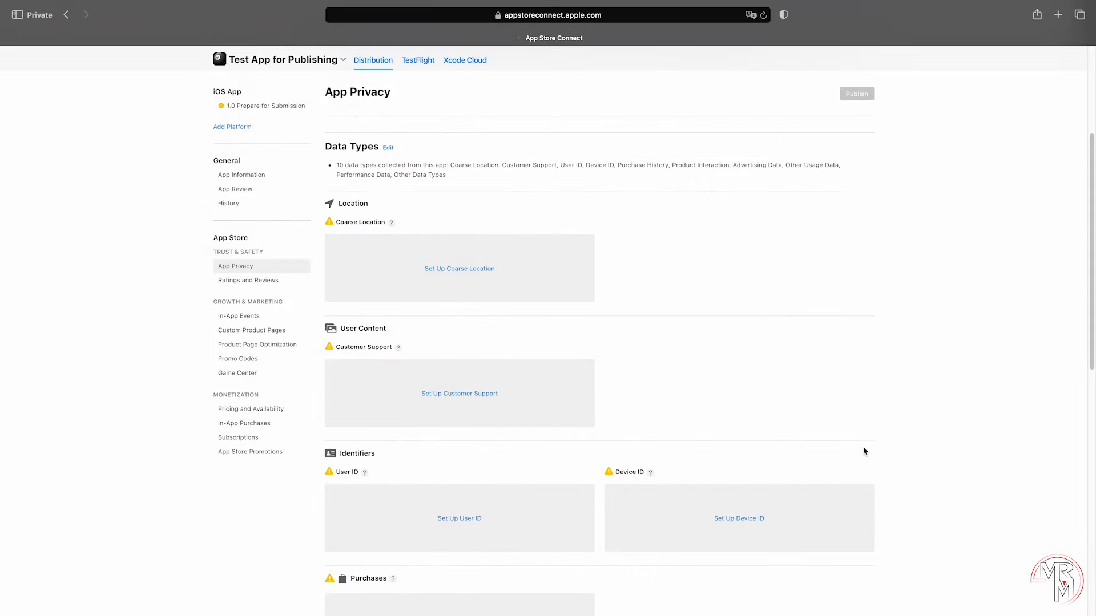
pyautogui.click(489, 278)
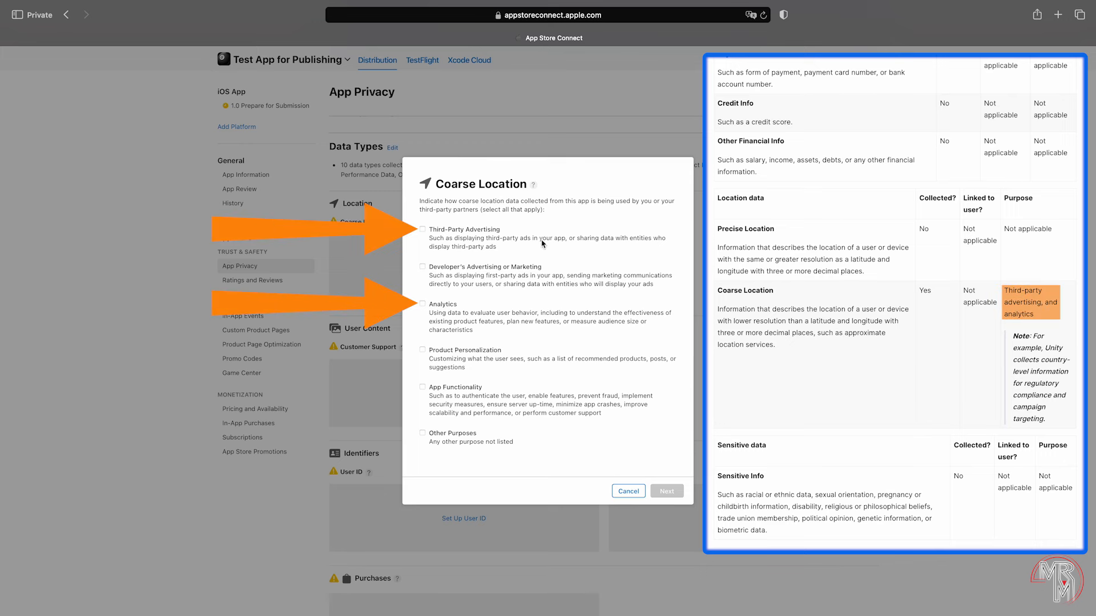
pyautogui.click(422, 229)
pyautogui.click(422, 304)
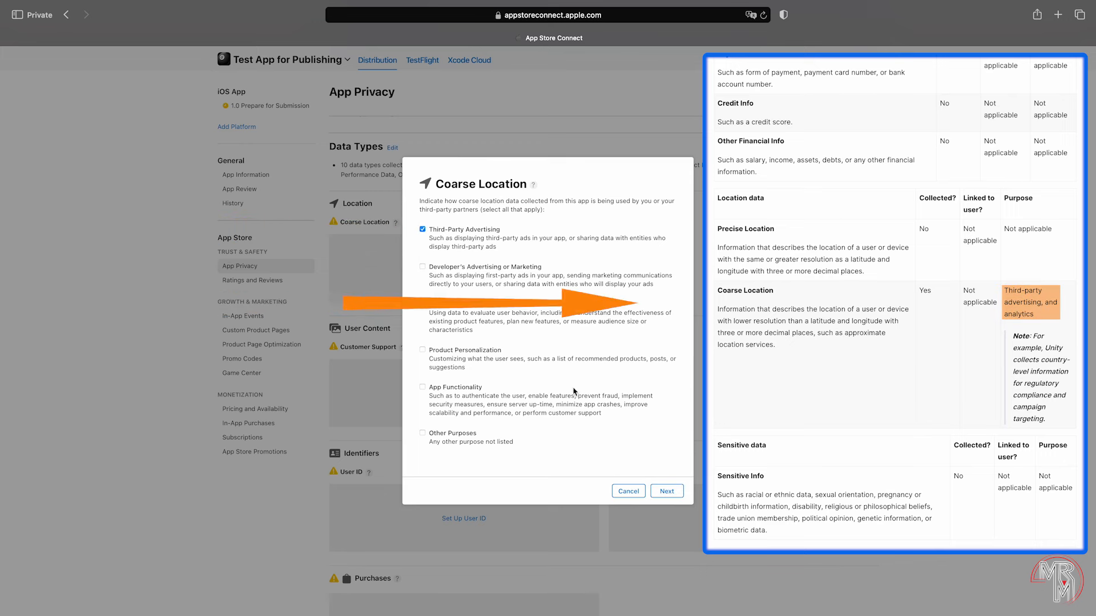
pyautogui.click(666, 494)
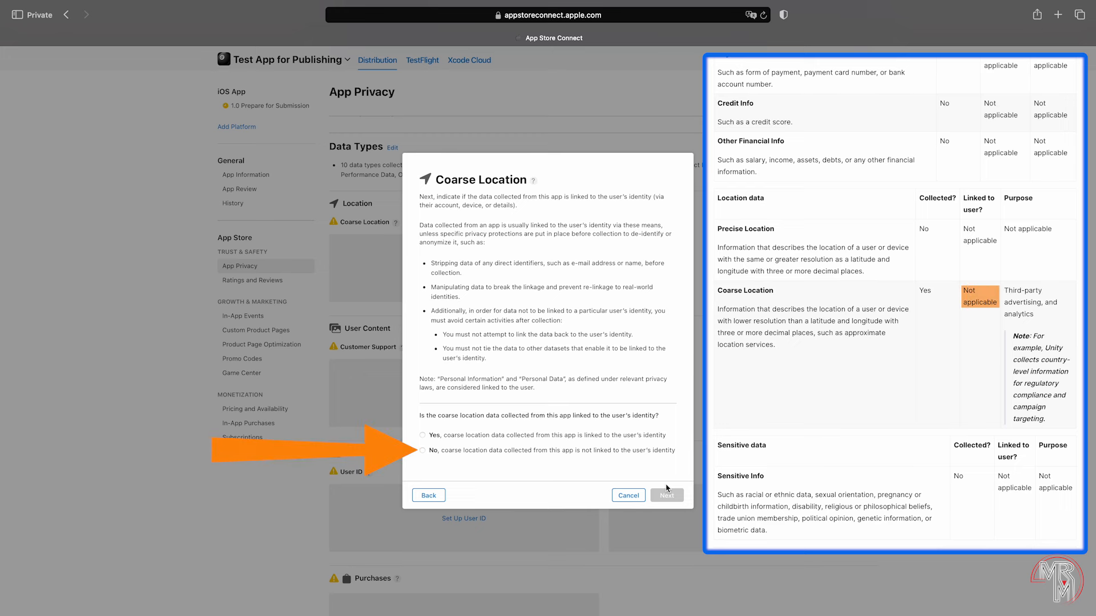
# Declare Coarse Location data as not linked to the user's identity and not used for tracking, view the tracking definitions, and save.
pyautogui.click(638, 451)
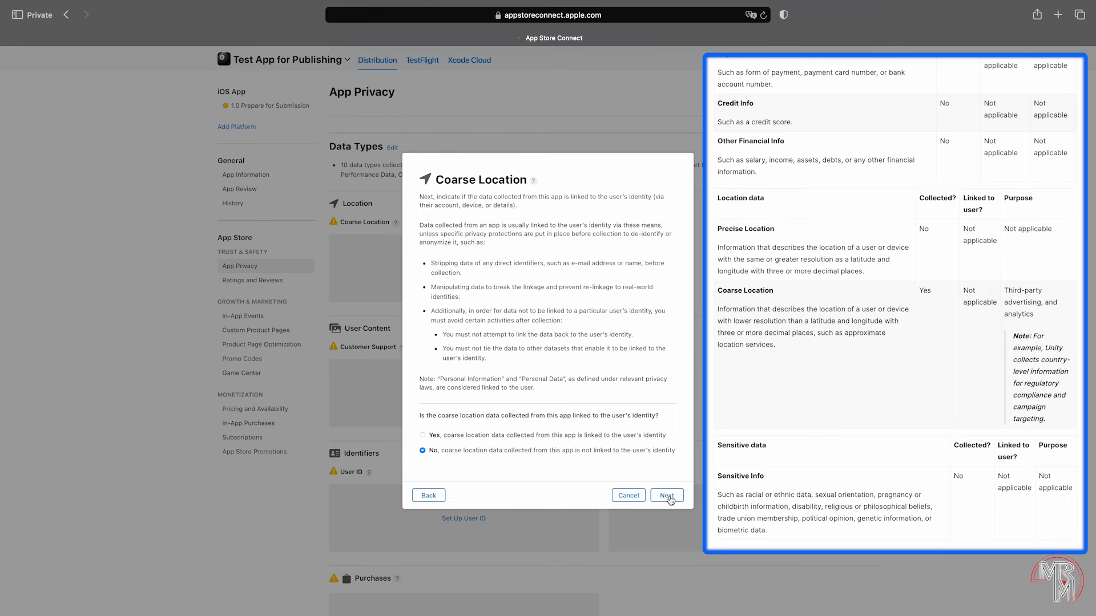
pyautogui.click(668, 497)
pyautogui.click(670, 492)
pyautogui.click(671, 459)
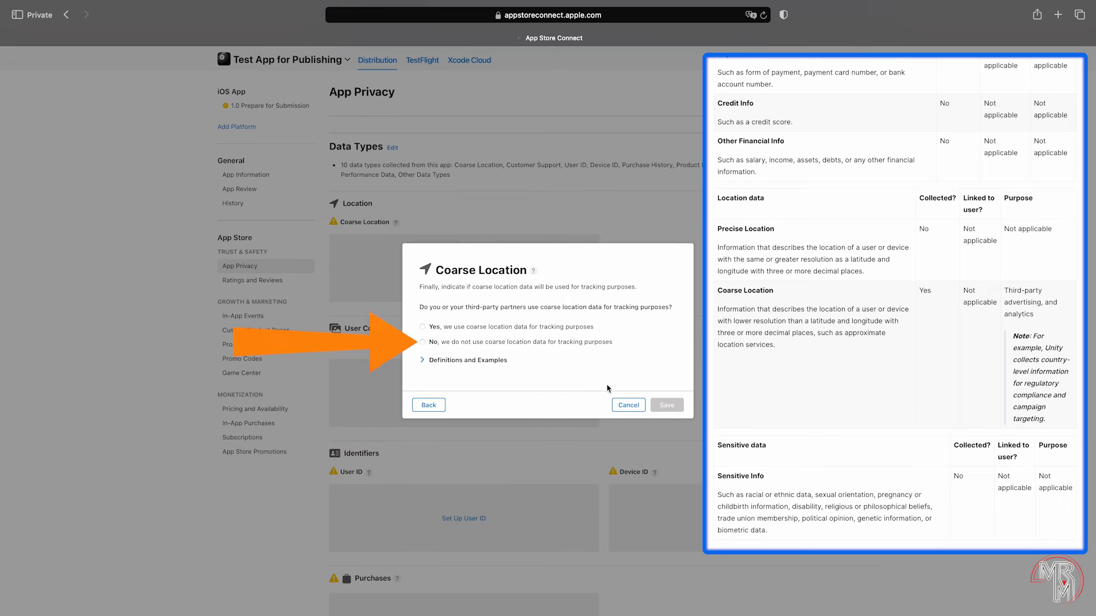
pyautogui.click(542, 345)
pyautogui.click(457, 360)
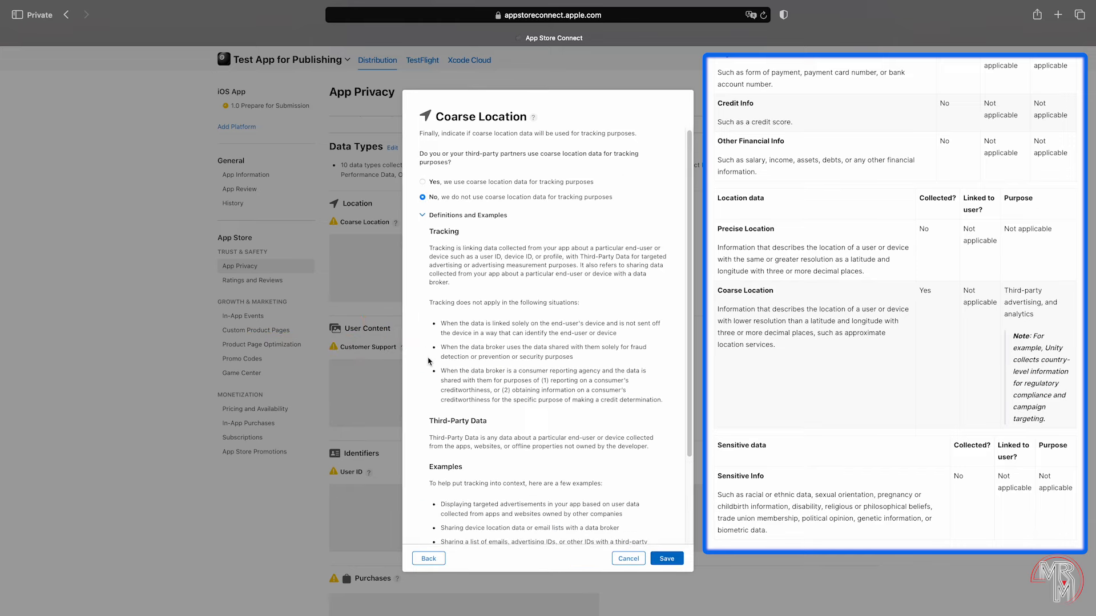
pyautogui.scroll(-3, 654, 484)
pyautogui.click(671, 561)
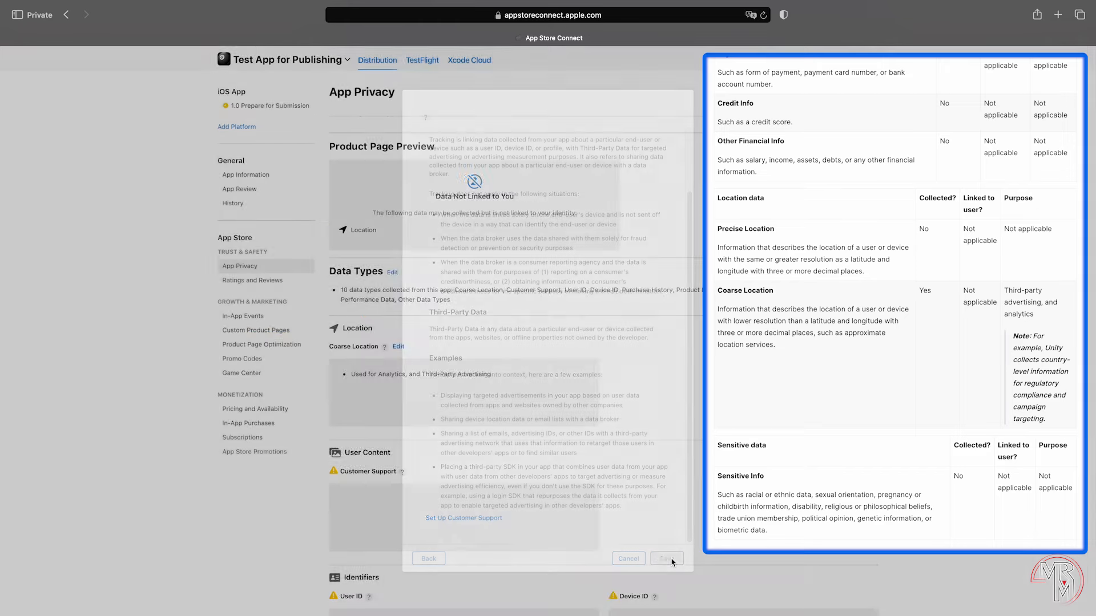
# Declare Customer Support data as used for App Functionality, not linked to the user's identity and not used for tracking, and save.
pyautogui.scroll(-3, 502, 371)
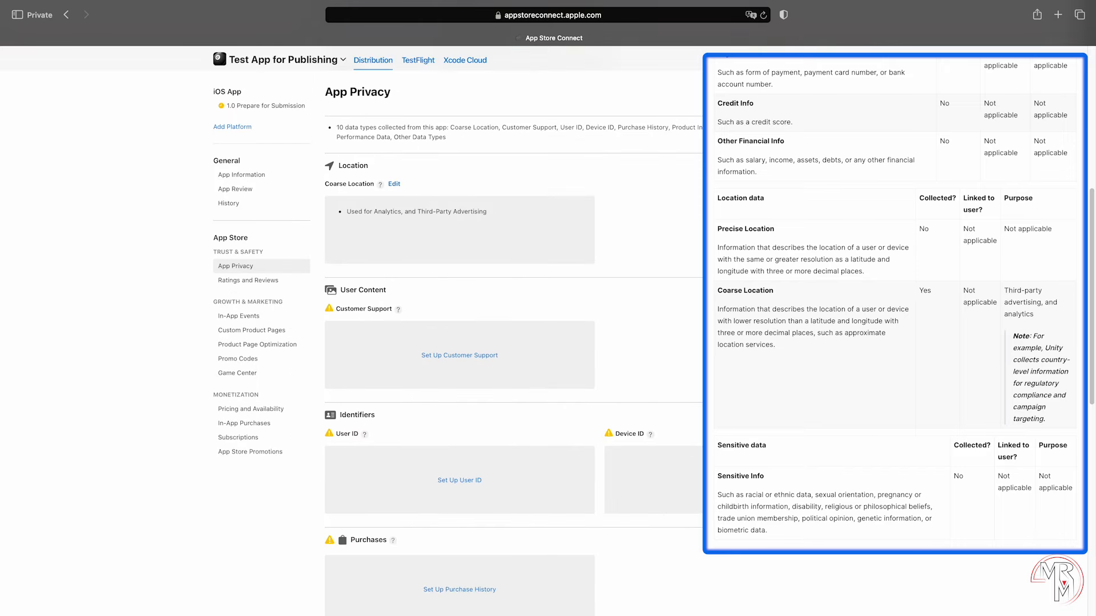
pyautogui.click(478, 356)
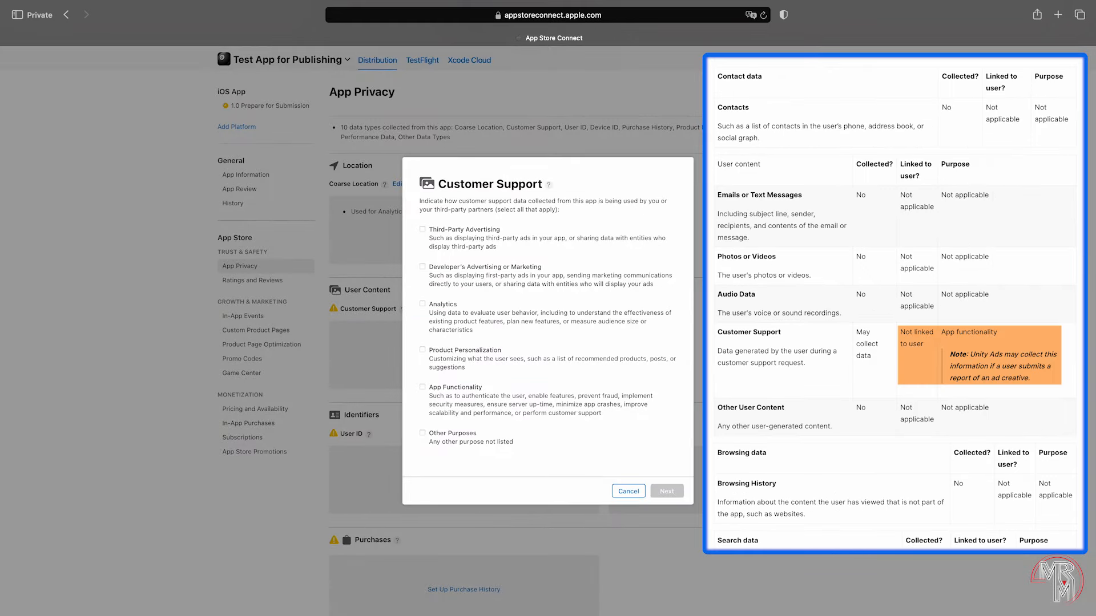
pyautogui.click(493, 408)
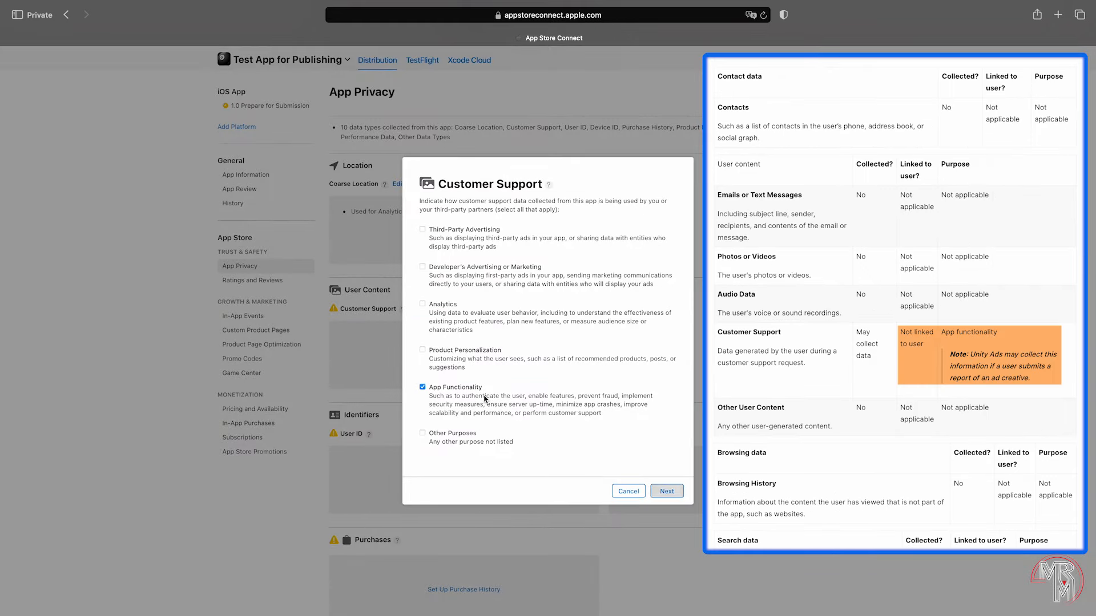
pyautogui.click(667, 493)
pyautogui.click(549, 454)
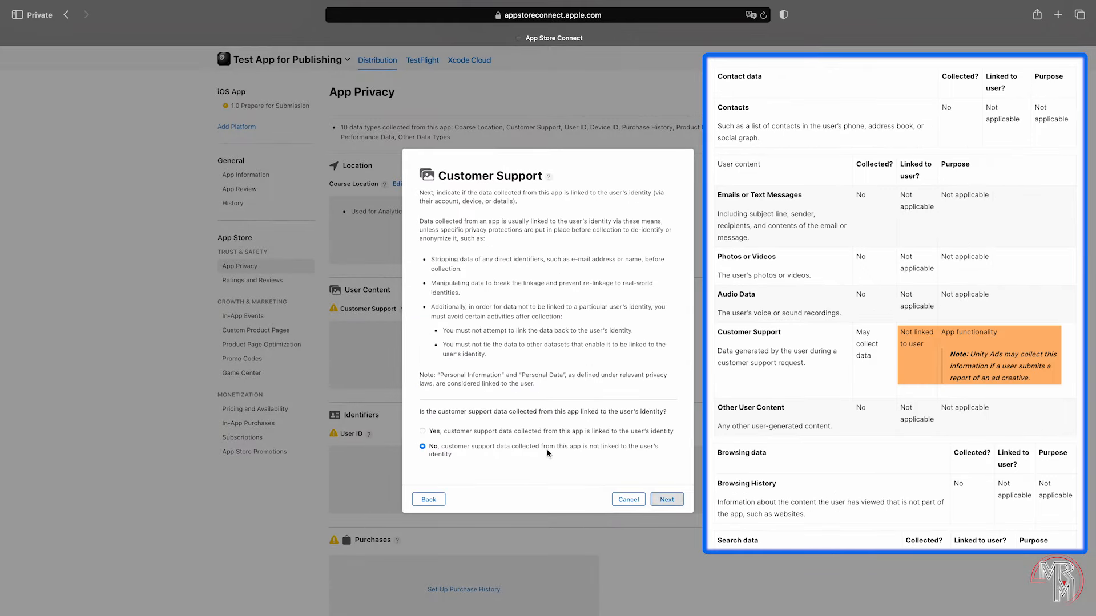
pyautogui.click(665, 499)
pyautogui.click(548, 345)
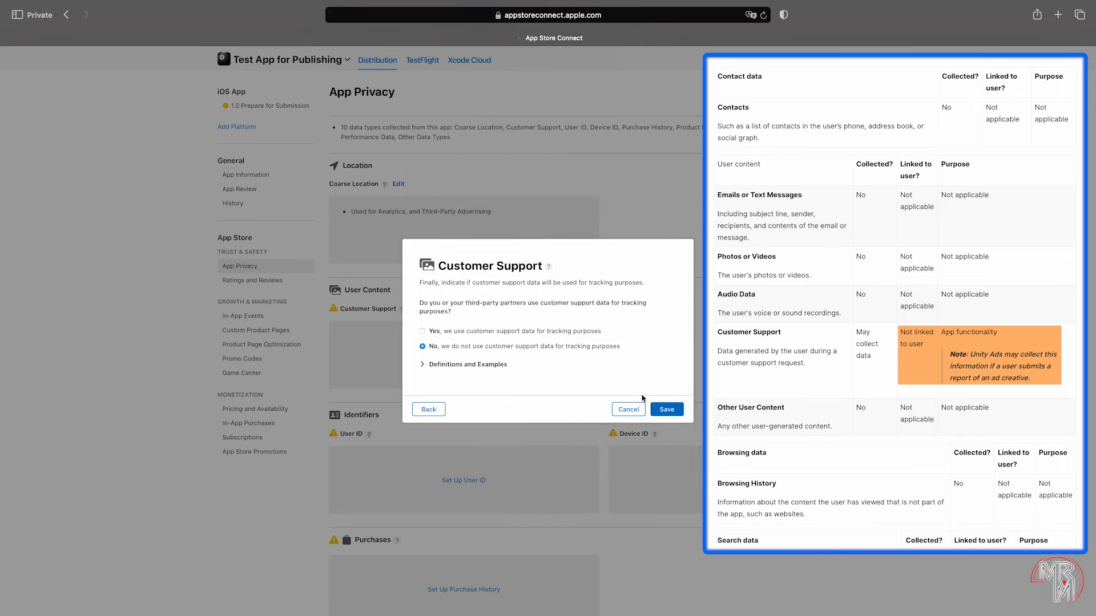
pyautogui.click(665, 409)
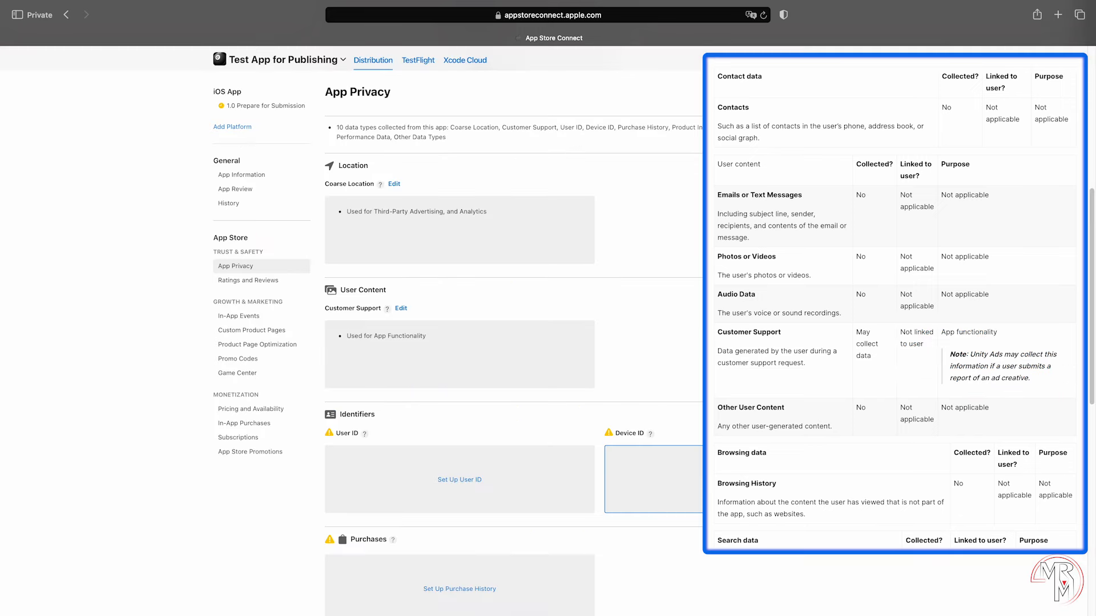
# Declare User ID data as used for App Functionality, linked to the user's identity and not used for tracking, and save.
pyautogui.scroll(-4, 611, 351)
pyautogui.click(477, 284)
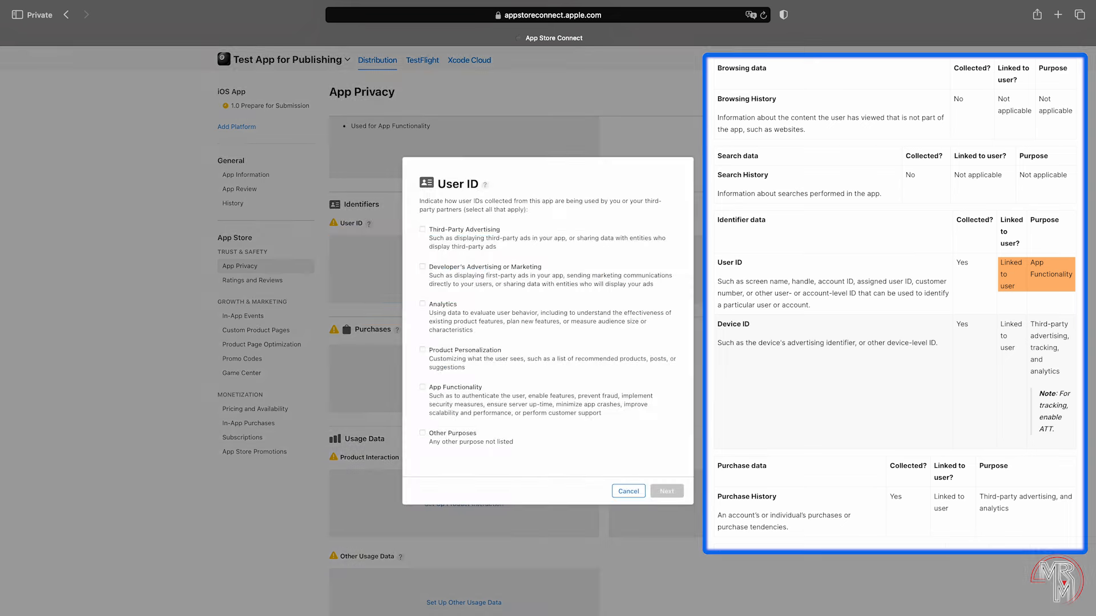
pyautogui.click(467, 387)
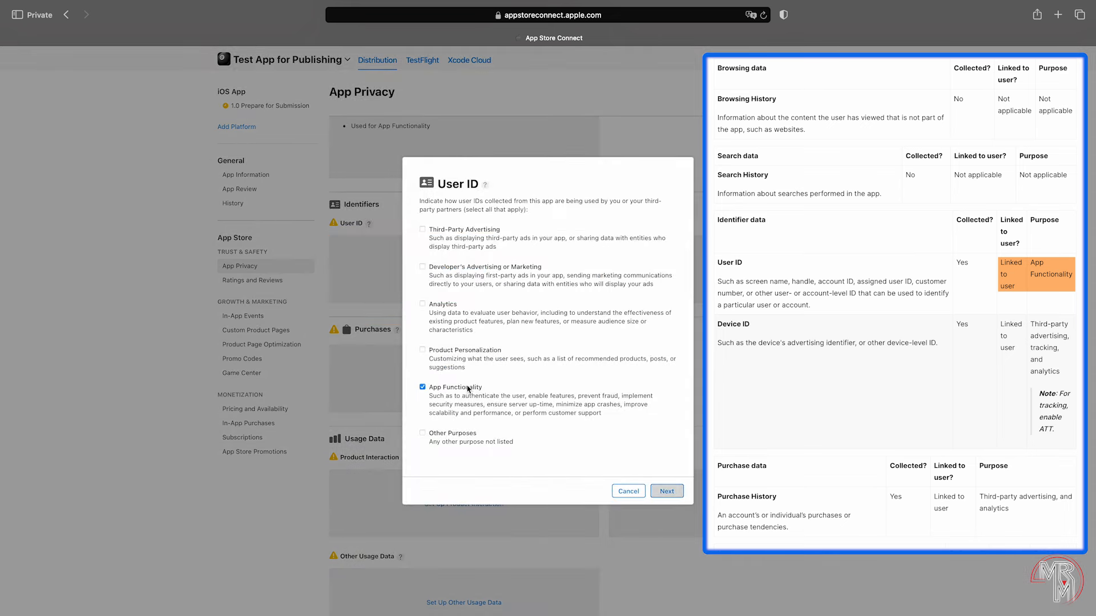
pyautogui.click(666, 491)
pyautogui.click(613, 438)
pyautogui.click(659, 496)
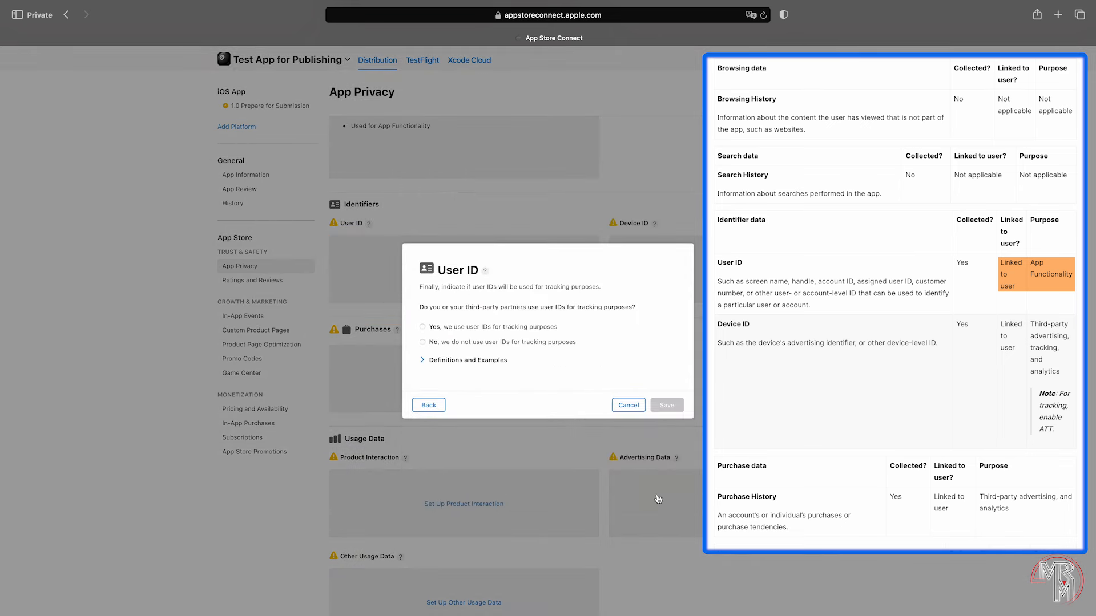
pyautogui.click(550, 342)
pyautogui.click(663, 406)
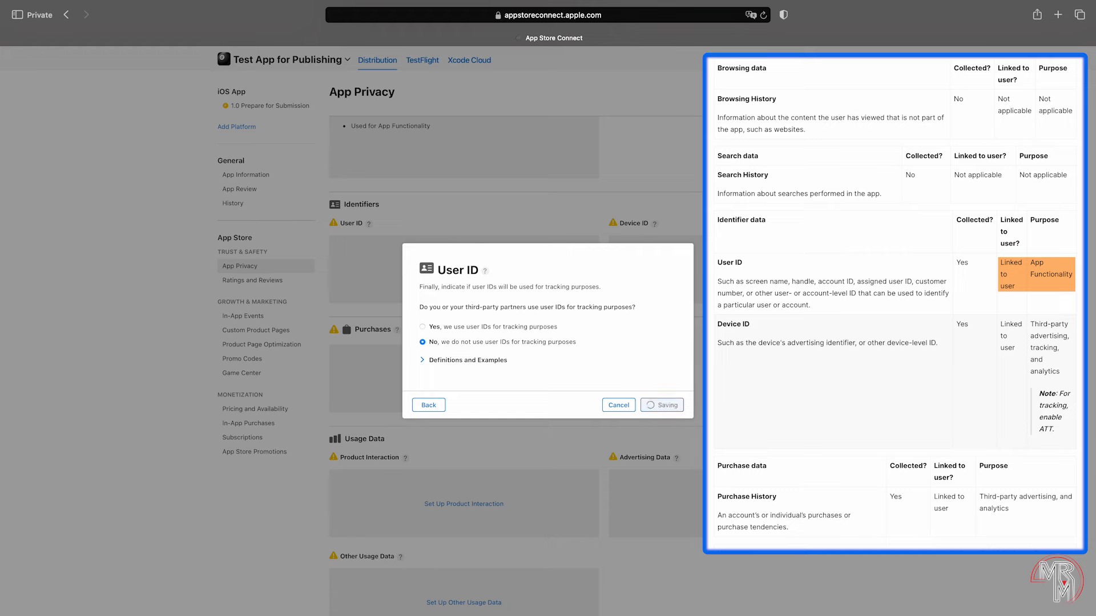
# Declare Device ID data as used for Third-Party Advertising and Analytics, linked to the user's identity and used for tracking.
pyautogui.click(653, 268)
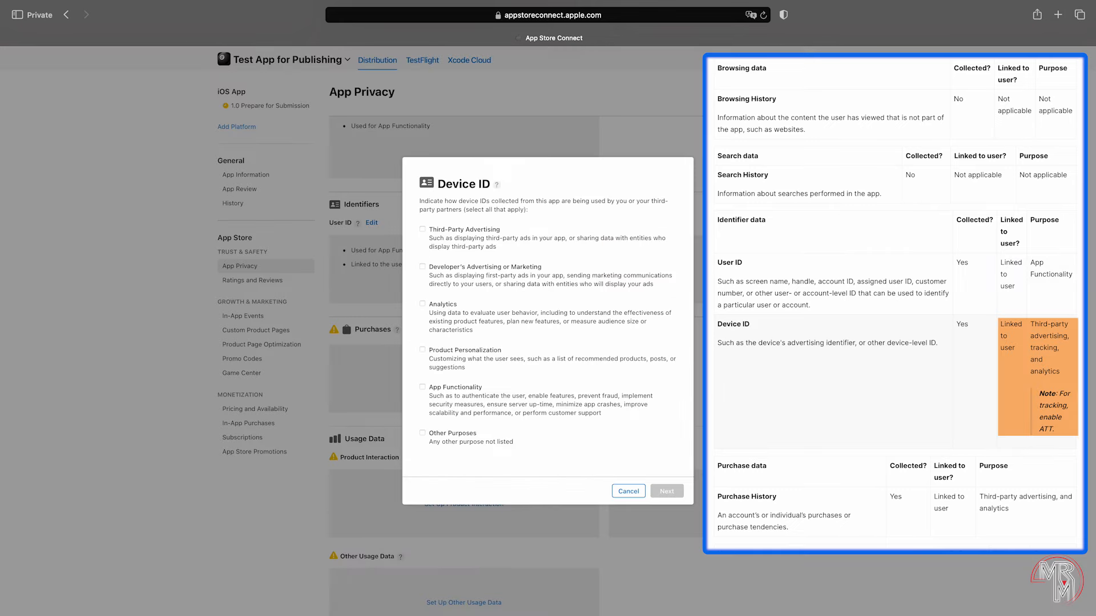
pyautogui.click(487, 233)
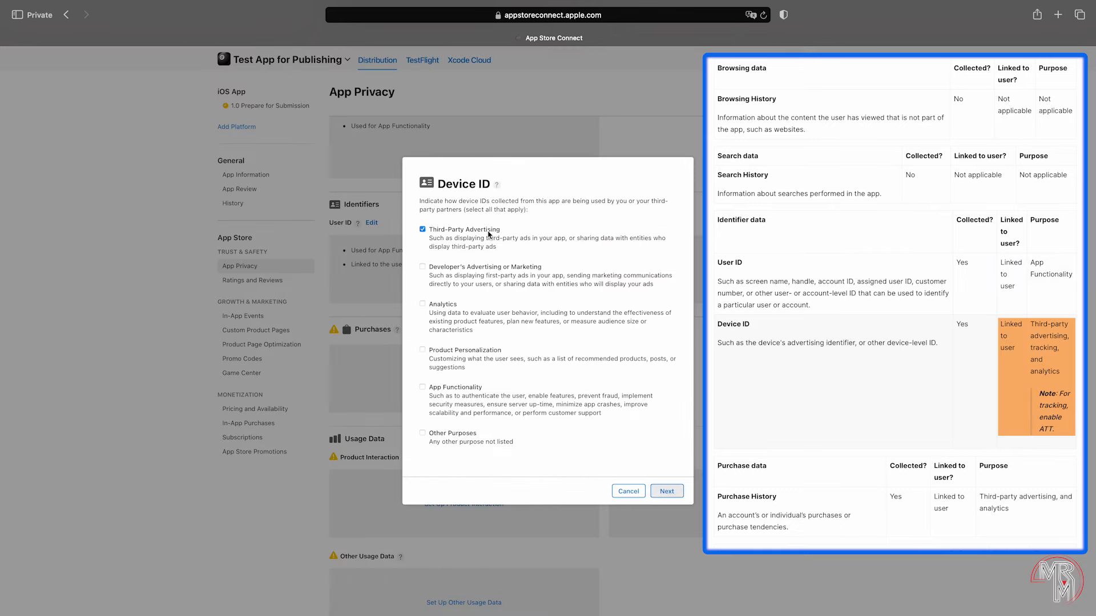
pyautogui.click(451, 310)
pyautogui.click(678, 495)
pyautogui.click(423, 435)
pyautogui.click(667, 496)
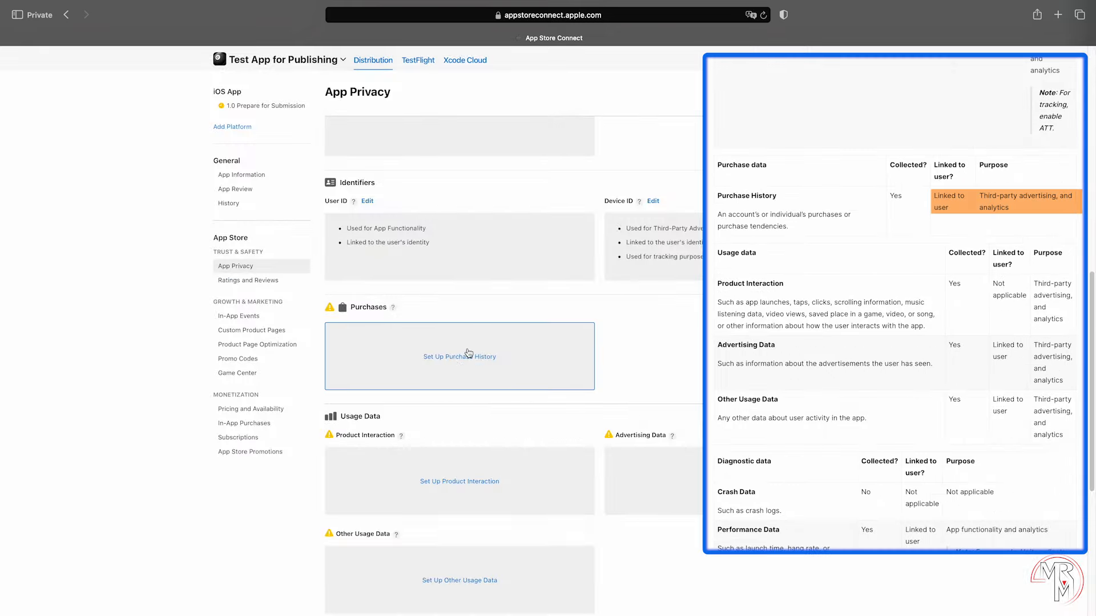
# Declare Purchase History as used for Third-Party Advertising and Analytics, linked to the user's identity and not used for tracking, and save.
pyautogui.click(501, 355)
pyautogui.click(492, 234)
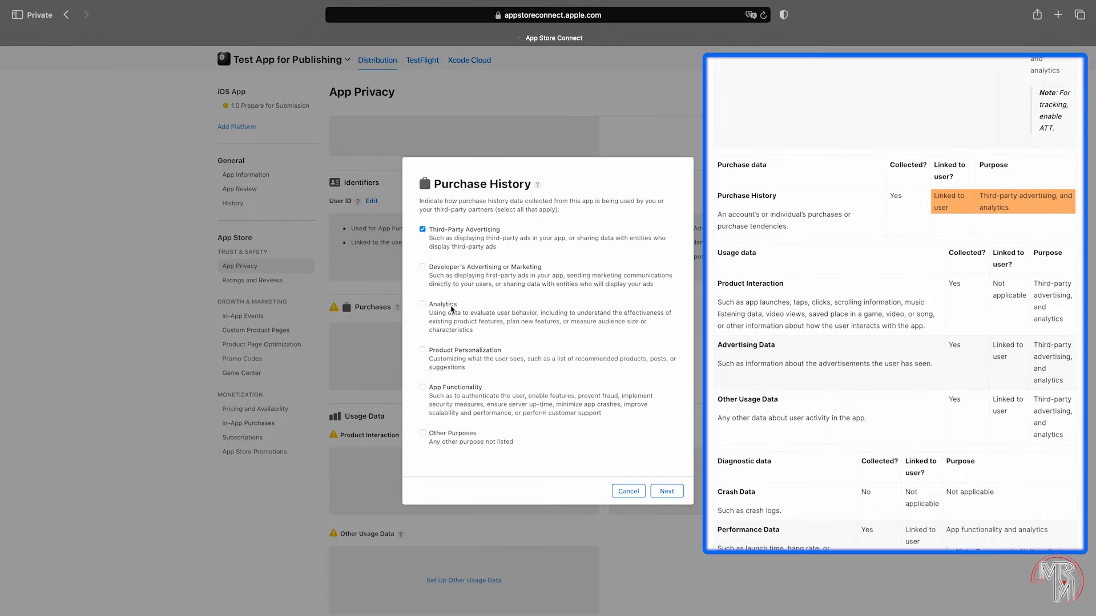
pyautogui.click(453, 308)
pyautogui.click(666, 491)
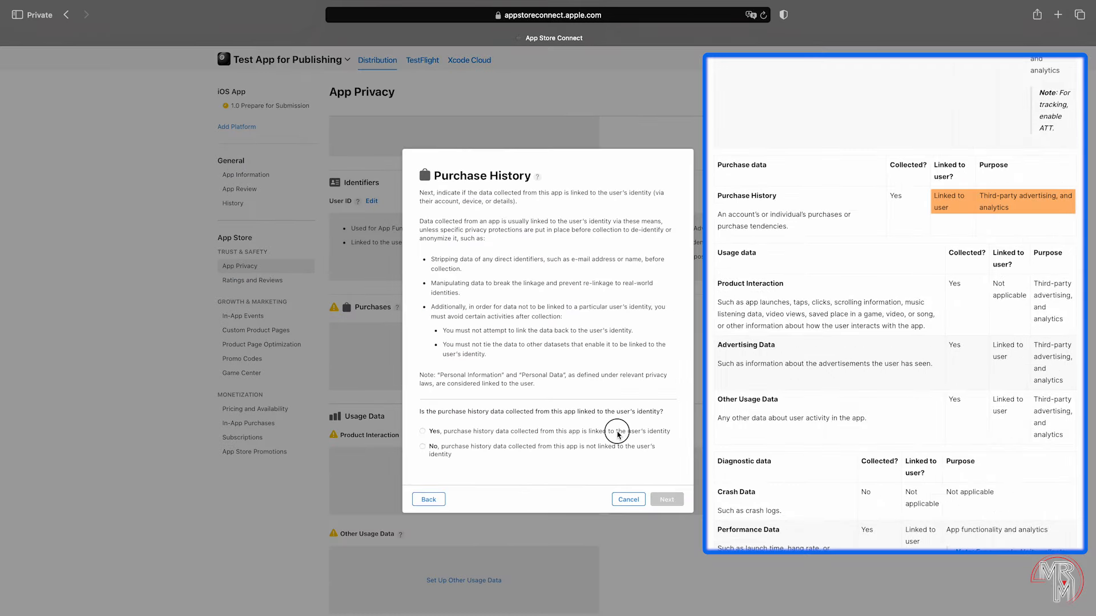
pyautogui.click(678, 510)
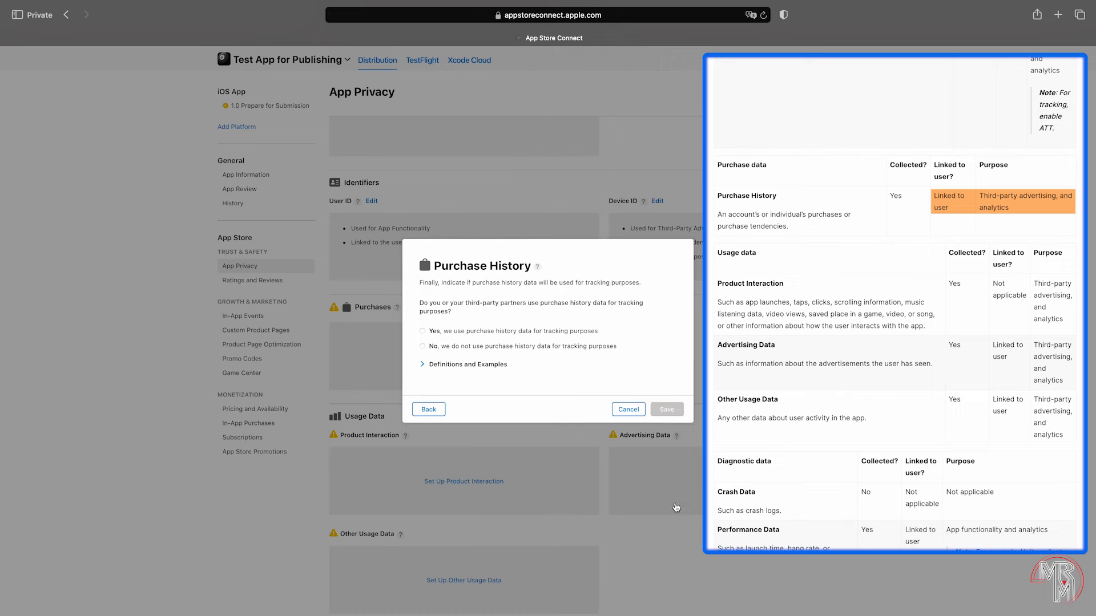
pyautogui.click(548, 346)
pyautogui.click(662, 409)
# Declare Product Interaction data as used for Third-Party Advertising and Analytics, not linked to the user's identity and not used for tracking, and save.
pyautogui.scroll(-5, 627, 367)
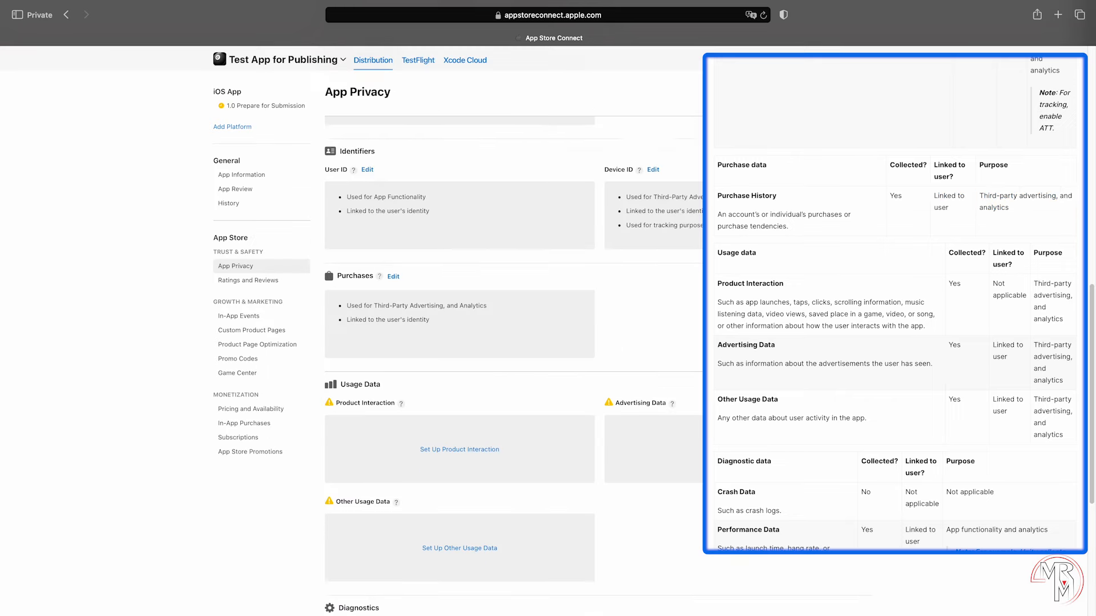
pyautogui.click(486, 285)
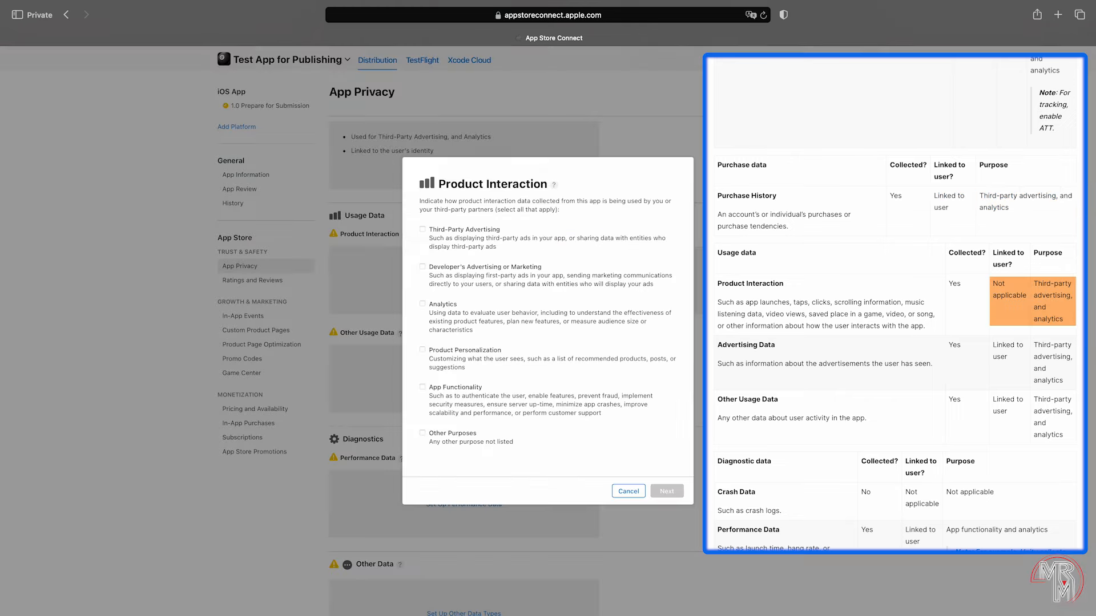
pyautogui.click(456, 229)
pyautogui.click(442, 304)
pyautogui.click(667, 492)
pyautogui.click(513, 460)
pyautogui.click(666, 507)
pyautogui.click(571, 348)
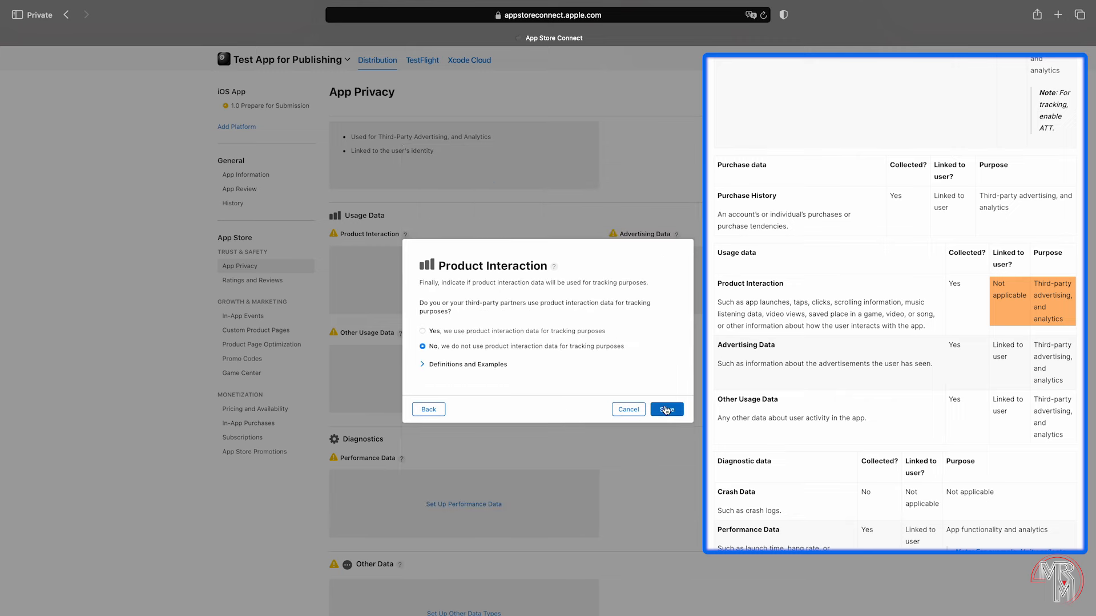
pyautogui.click(666, 410)
# Declare Advertising Data as used for Third-Party Advertising and Analytics, linked to the user's identity and not used for tracking, and save.
pyautogui.click(733, 297)
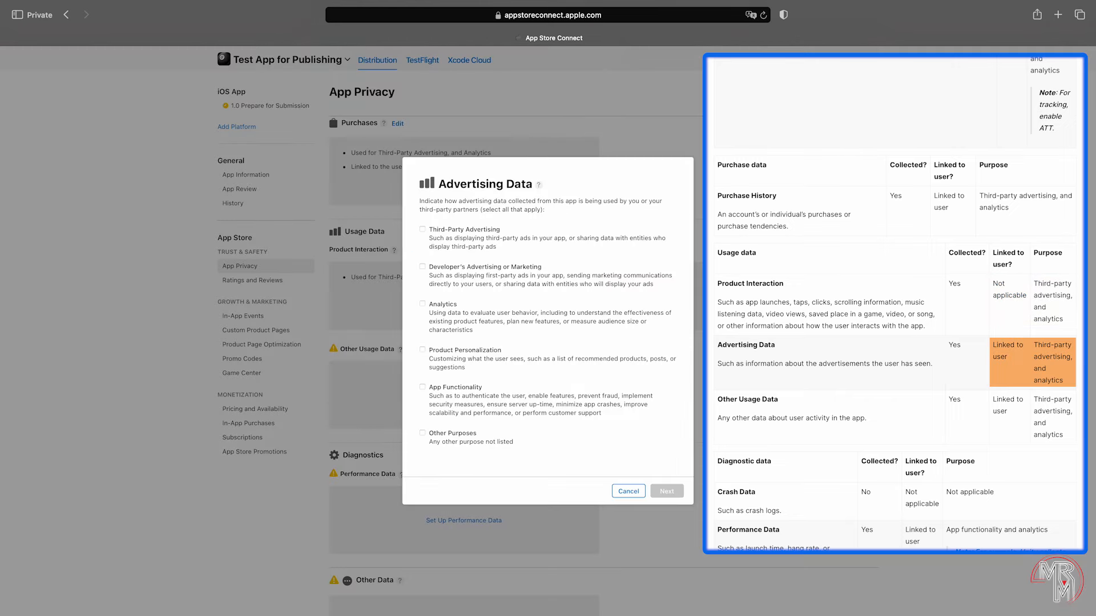
pyautogui.click(483, 234)
pyautogui.click(445, 305)
pyautogui.click(667, 491)
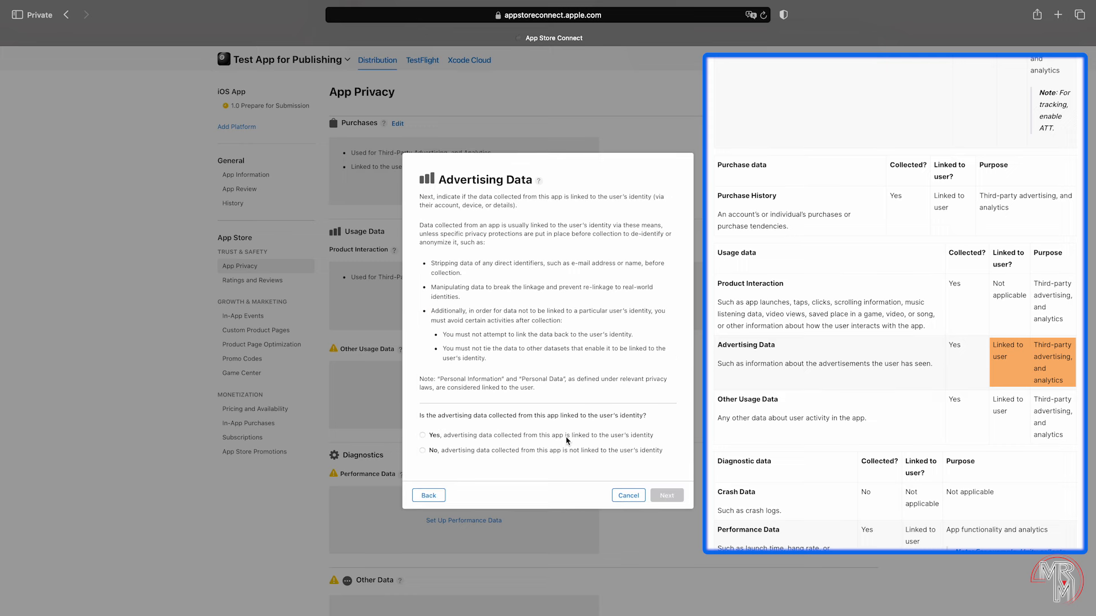
pyautogui.click(579, 446)
pyautogui.click(667, 492)
pyautogui.click(557, 342)
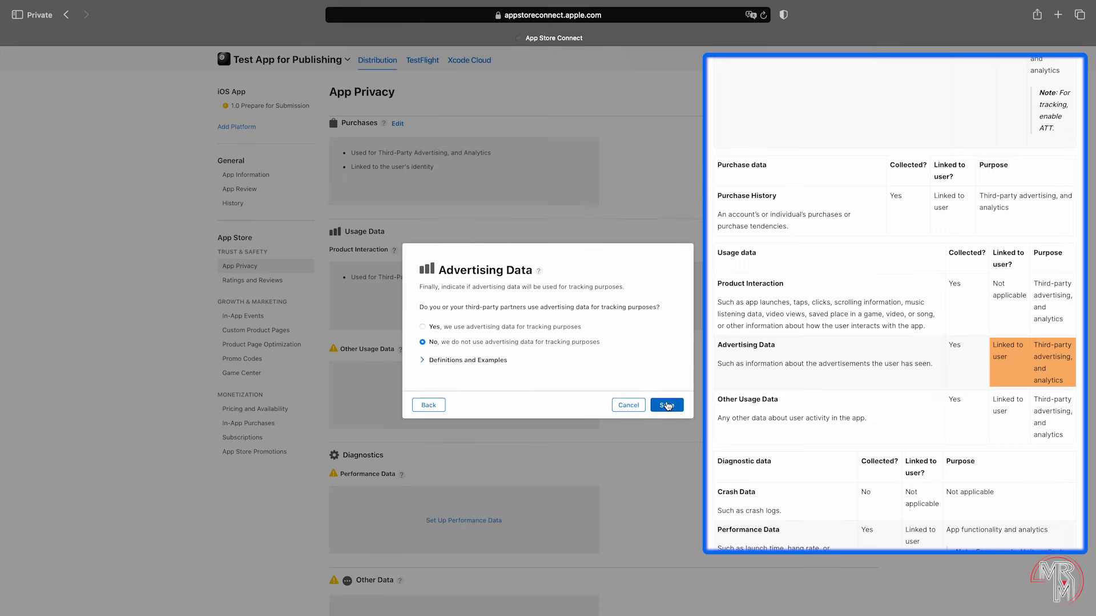
pyautogui.click(666, 405)
# Declare Other Usage Data as used for Third-Party Advertising and Analytics, linked to the user's identity and not used for tracking, and save.
pyautogui.click(463, 394)
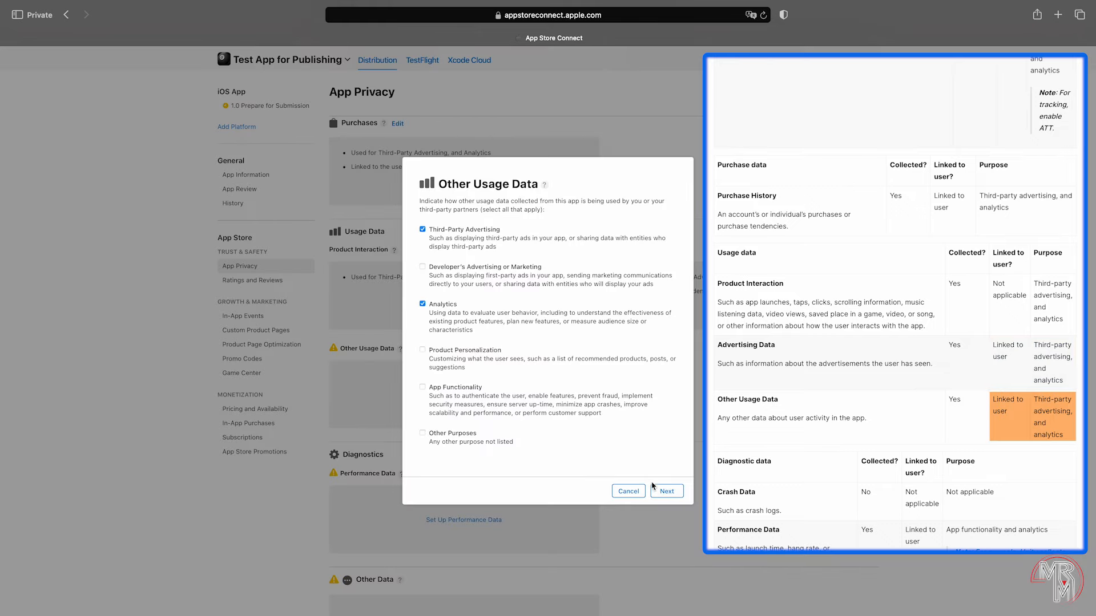
pyautogui.click(663, 491)
pyautogui.click(622, 437)
pyautogui.click(671, 495)
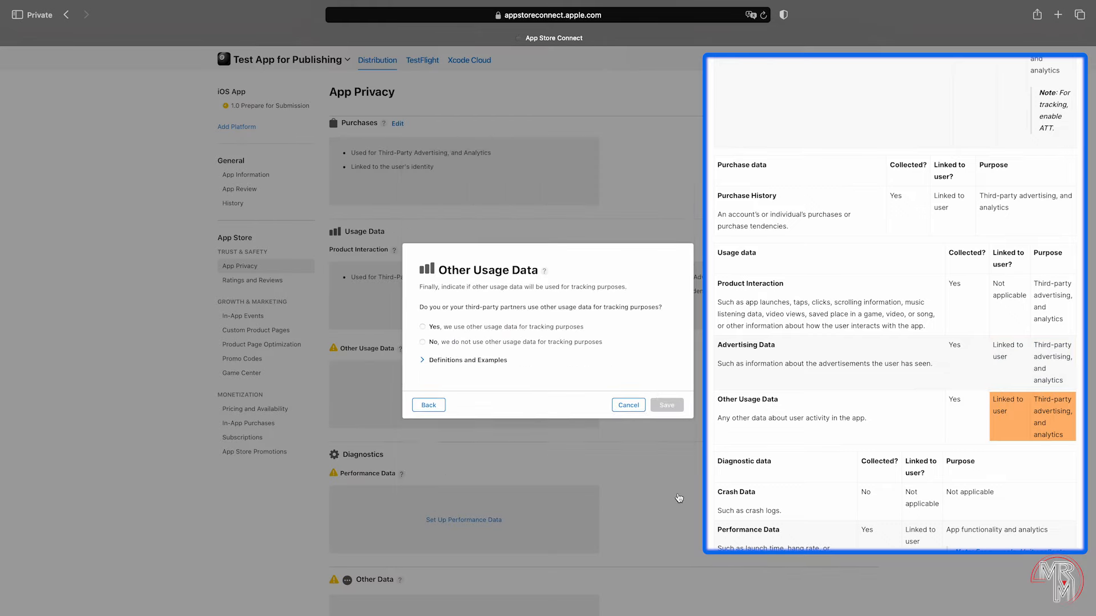
pyautogui.click(530, 342)
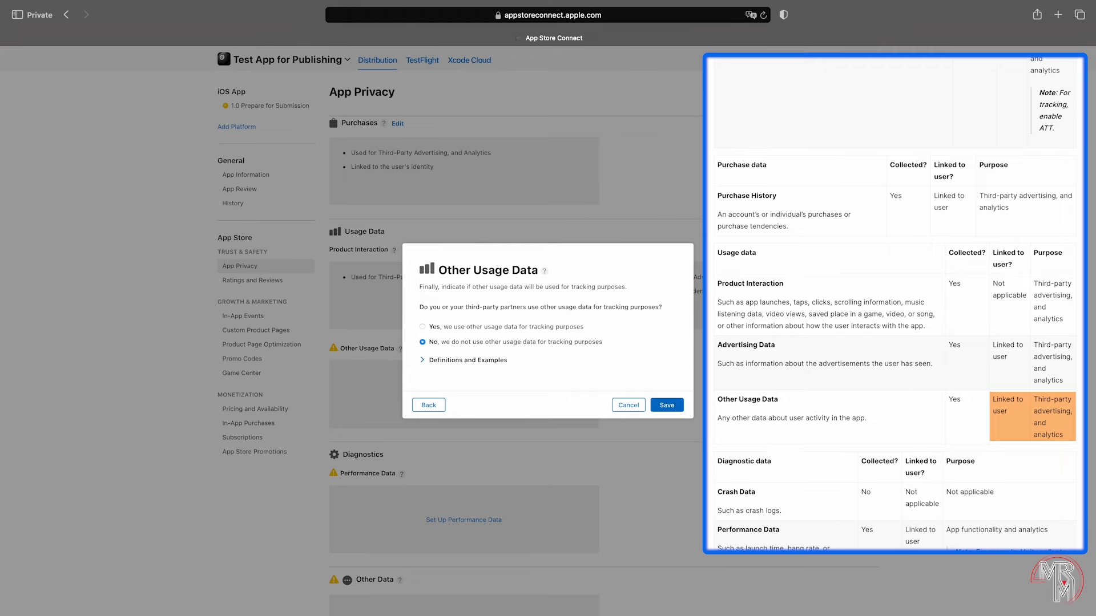
pyautogui.click(675, 408)
# Declare Performance Data as used for App Functionality and Analytics, linked to the user's identity and not used for tracking, and save.
pyautogui.scroll(-3, 509, 416)
pyautogui.click(488, 398)
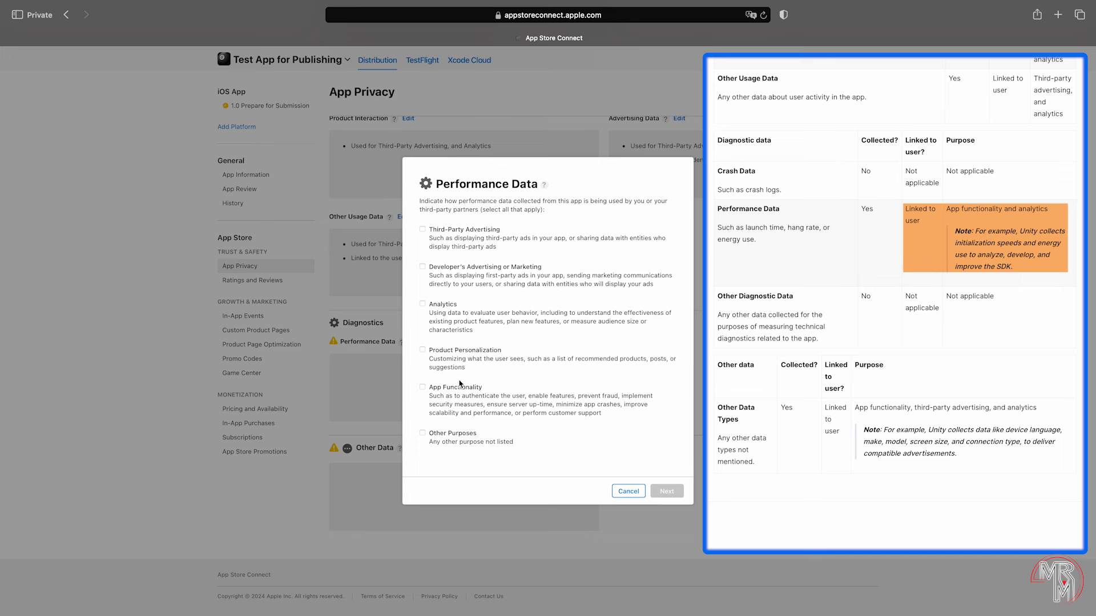
pyautogui.click(460, 386)
pyautogui.click(443, 307)
pyautogui.click(668, 493)
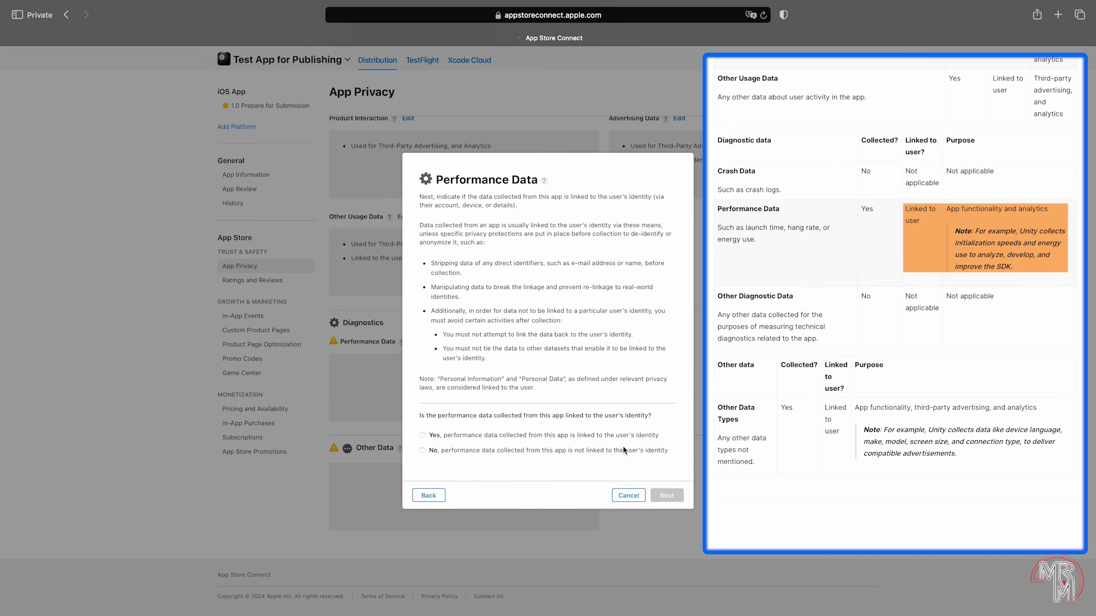
pyautogui.click(622, 435)
pyautogui.click(666, 493)
pyautogui.click(575, 342)
pyautogui.click(669, 405)
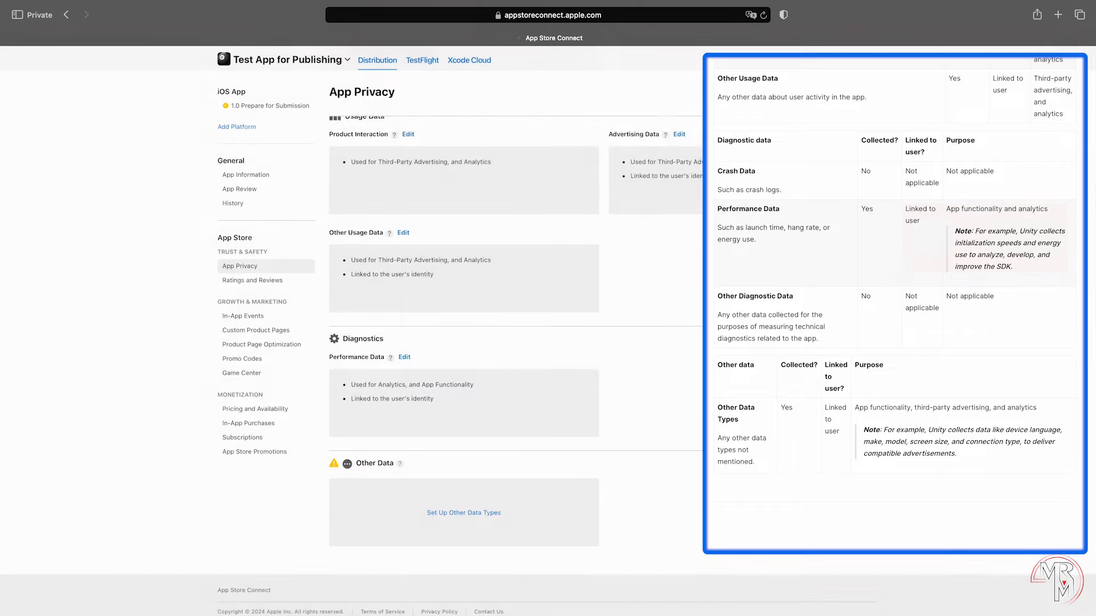
# Declare Other Data Types as used for App Functionality, Third-Party Advertising and Analytics, linked to the user's identity but not used for tracking, and save.
pyautogui.click(477, 495)
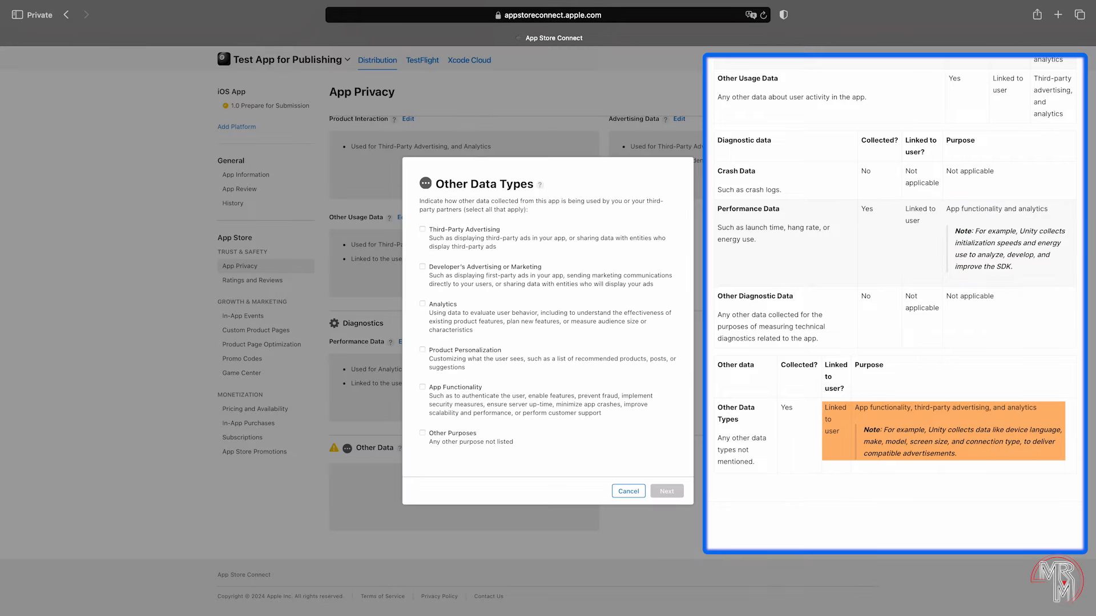
pyautogui.click(469, 387)
pyautogui.click(464, 230)
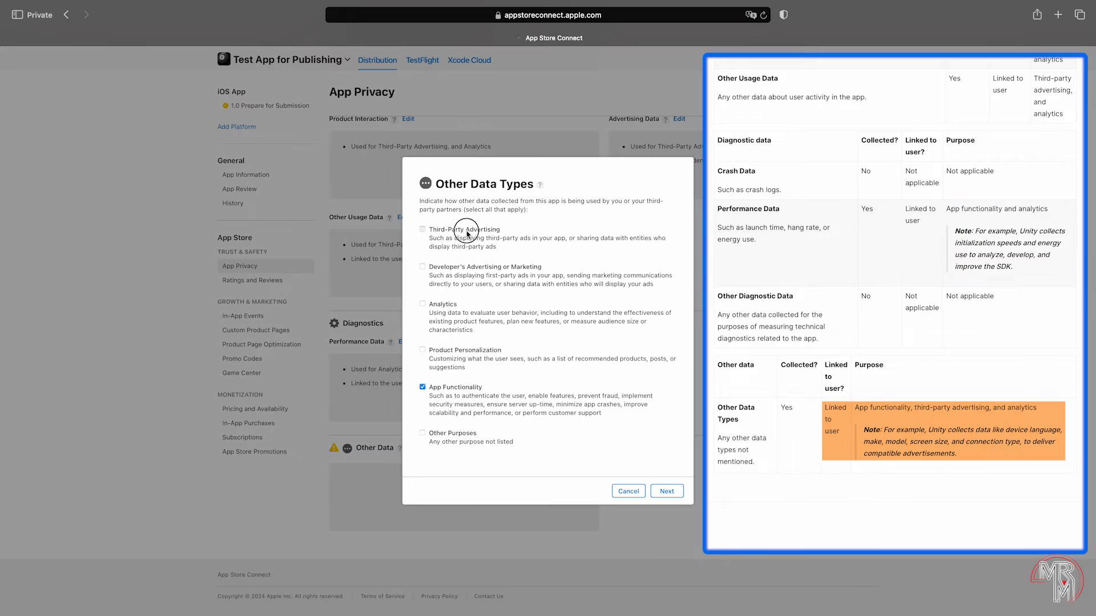
pyautogui.click(678, 493)
pyautogui.click(626, 439)
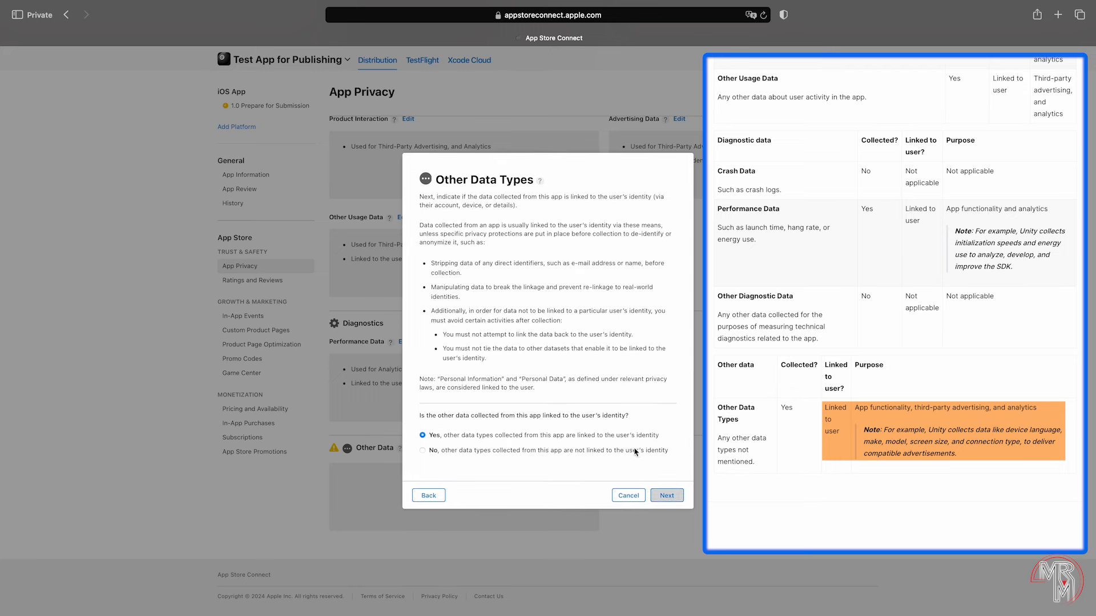
pyautogui.click(670, 499)
pyautogui.click(552, 343)
pyautogui.click(665, 405)
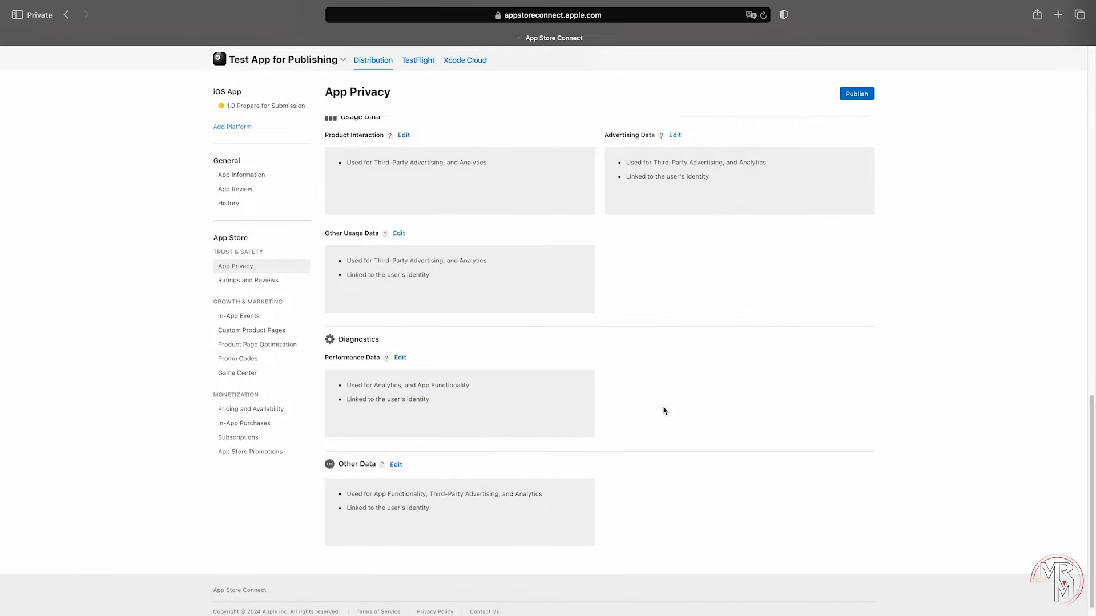
# Publish the app privacy responses and add iOS app version 1.0 for review.
pyautogui.click(856, 94)
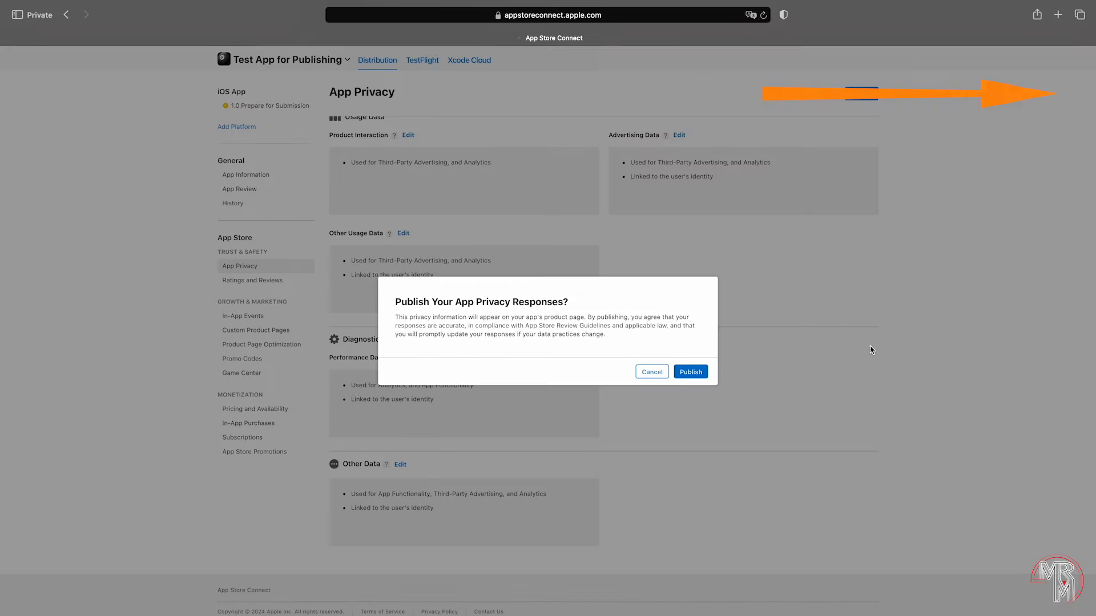
pyautogui.click(691, 372)
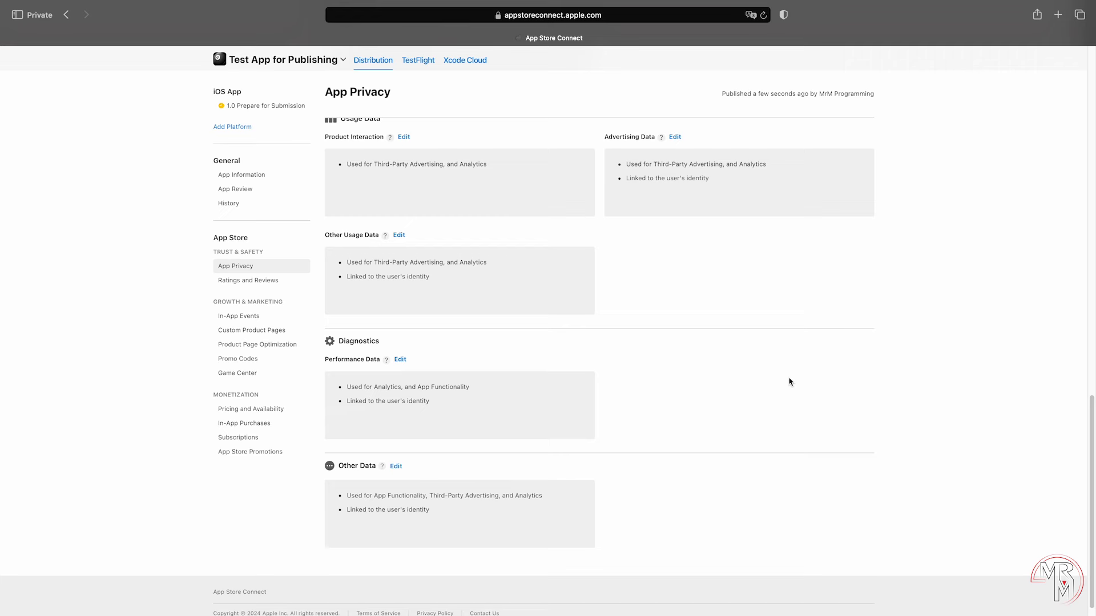
pyautogui.click(289, 106)
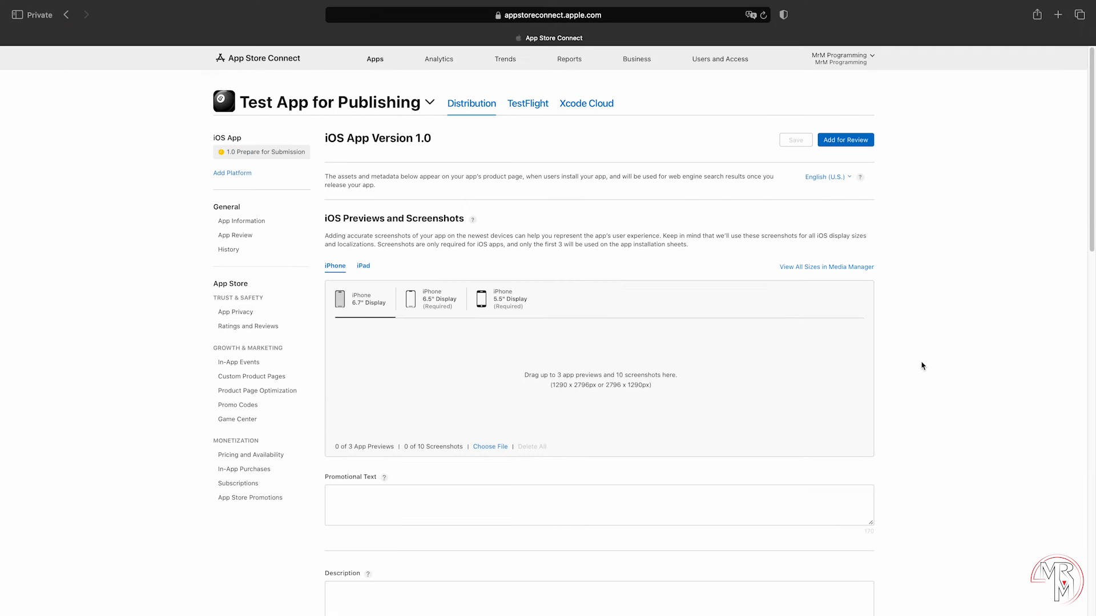
pyautogui.click(849, 143)
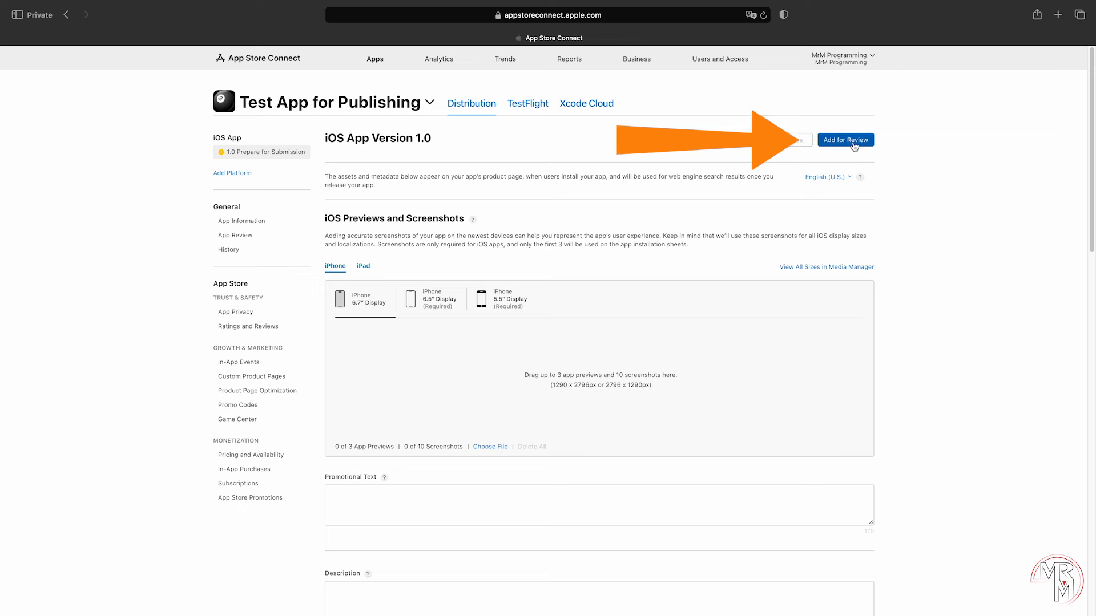